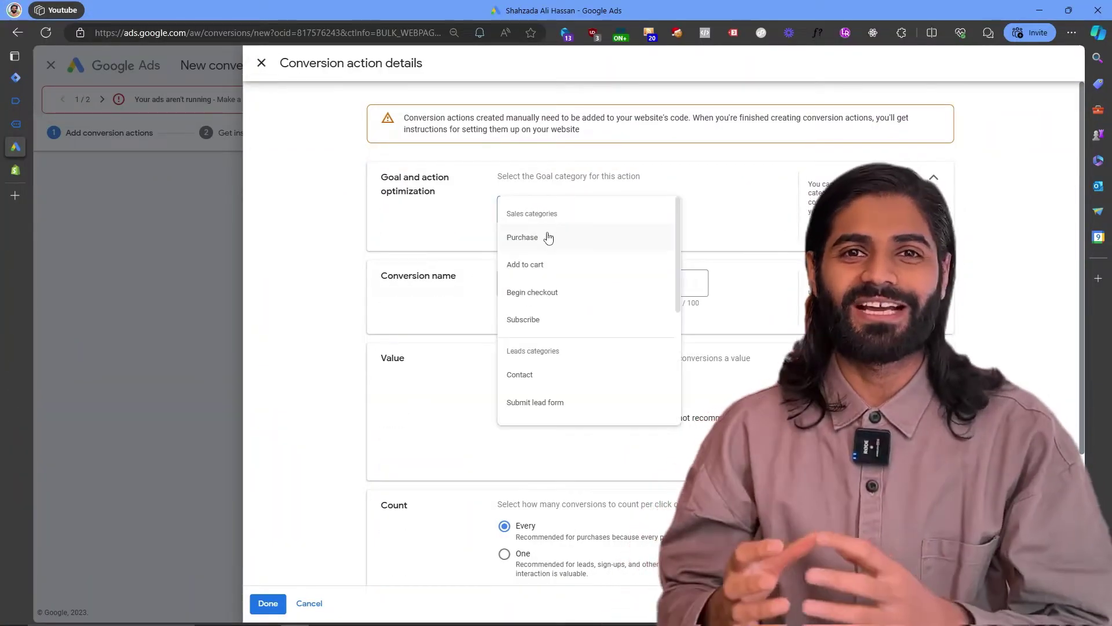
Set the conversion goal category to Purchase and select the script's user_data block.
{"action": "left_click", "coordinate": [548, 238]}
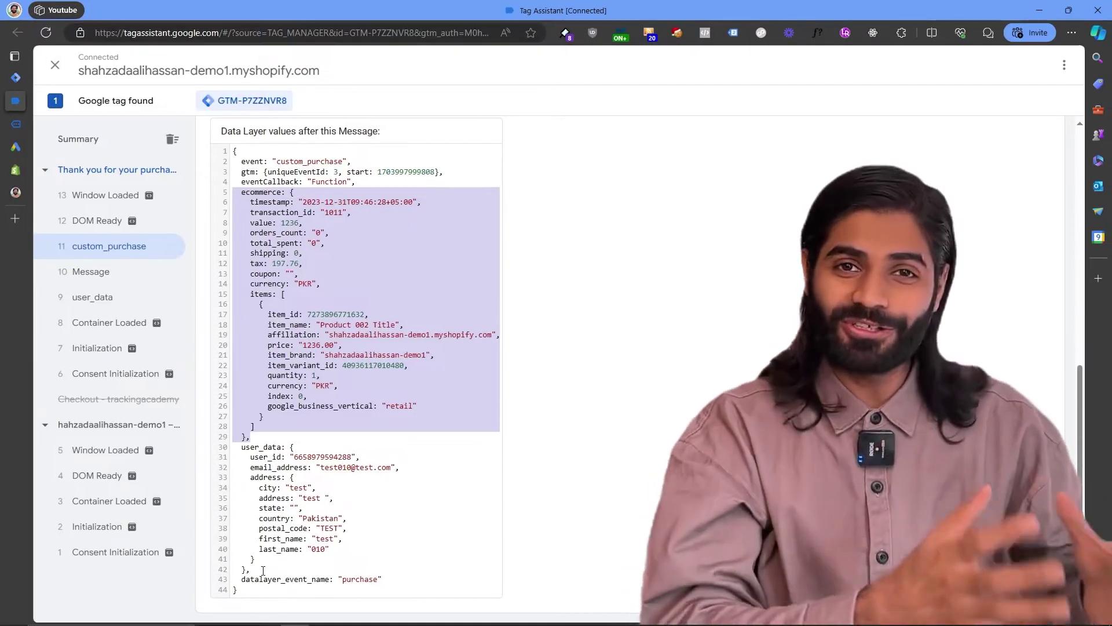
{"action": "left_click_drag", "start_coordinate": [263, 571], "coordinate": [222, 449]}
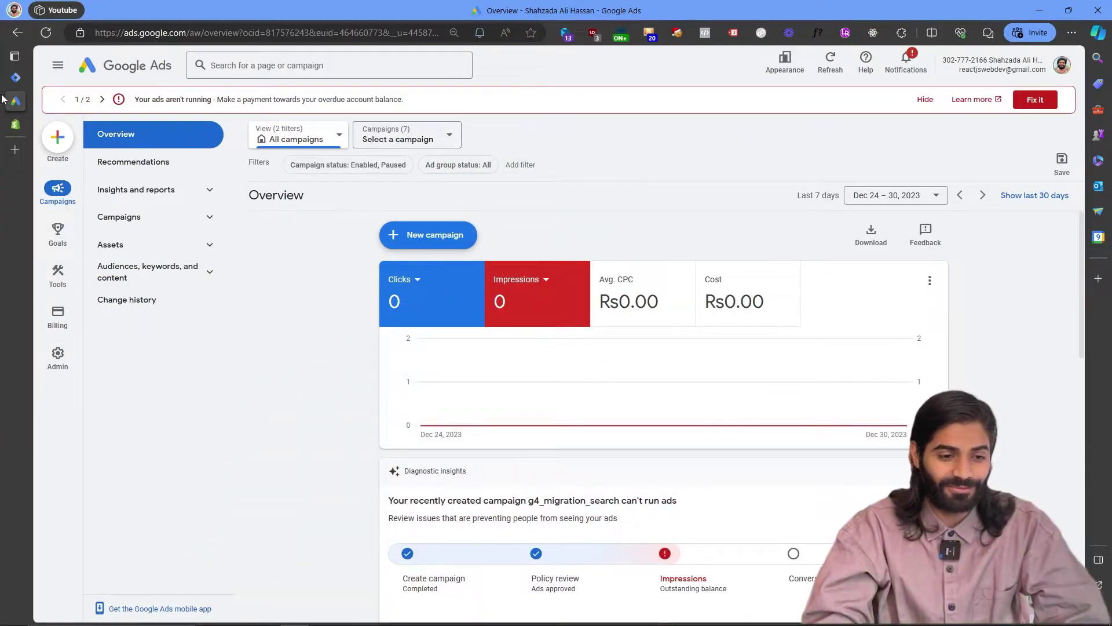
Copy the GTM container's <head> install snippet, then switch to the Shopify admin.
{"action": "left_click", "coordinate": [13, 81]}
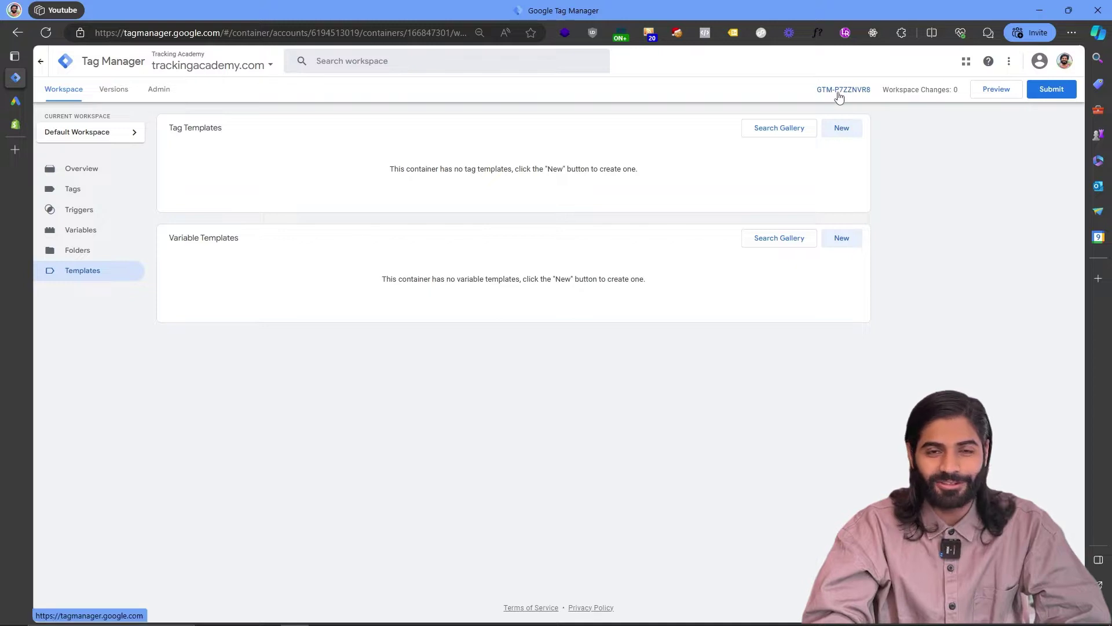
{"action": "left_click", "coordinate": [838, 91]}
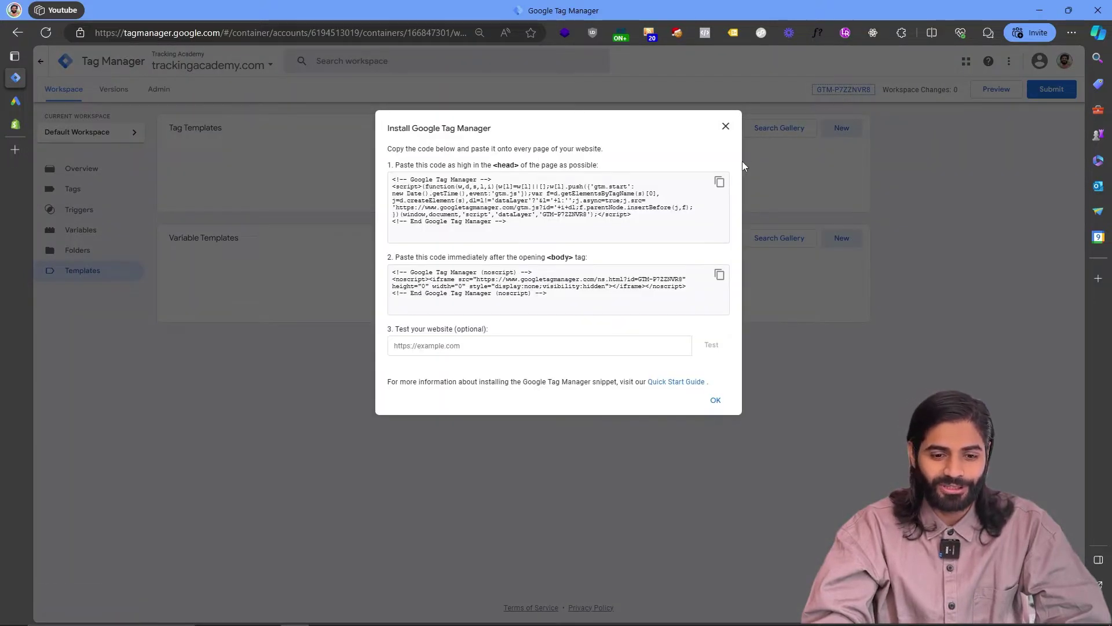
{"action": "left_click", "coordinate": [720, 183]}
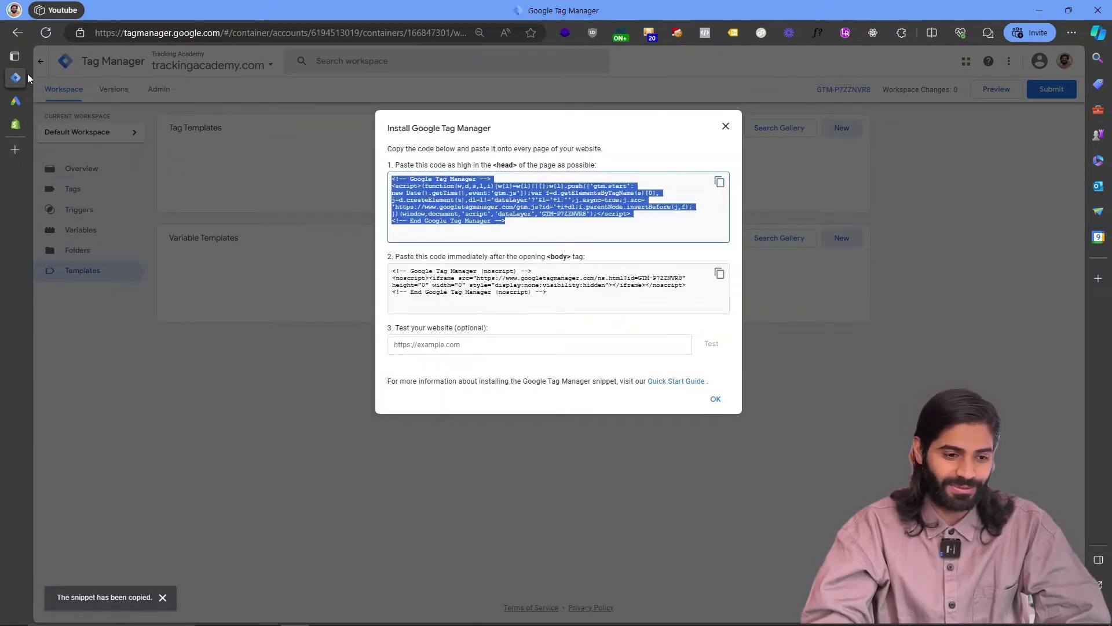
{"action": "left_click", "coordinate": [15, 125]}
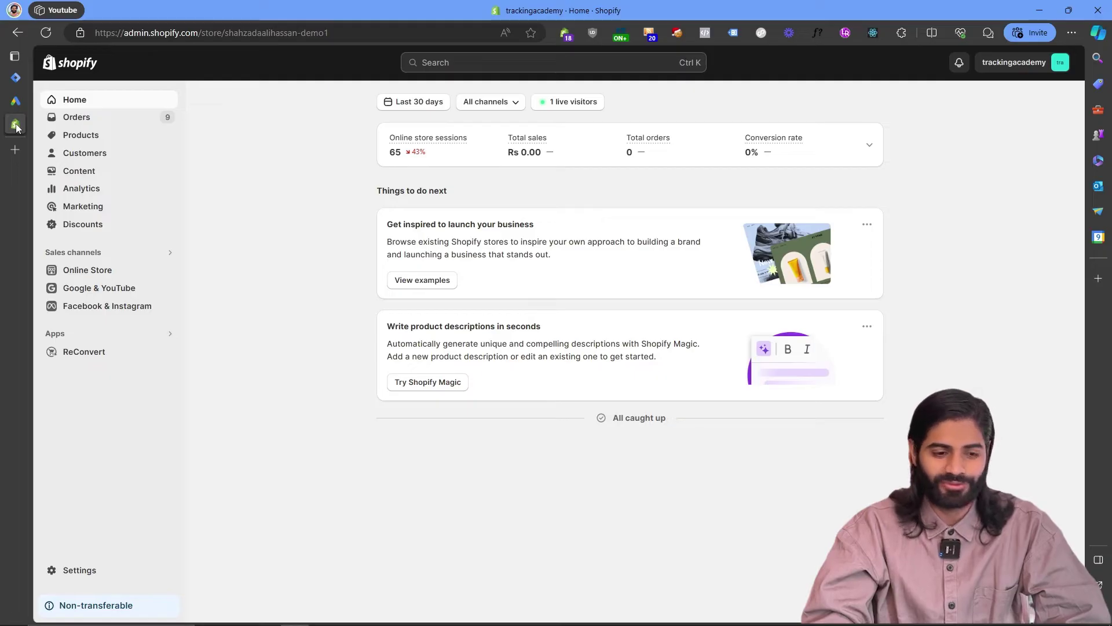
Open the code of the current Sense theme and add blank lines below the <head> tag.
{"action": "left_click", "coordinate": [110, 271]}
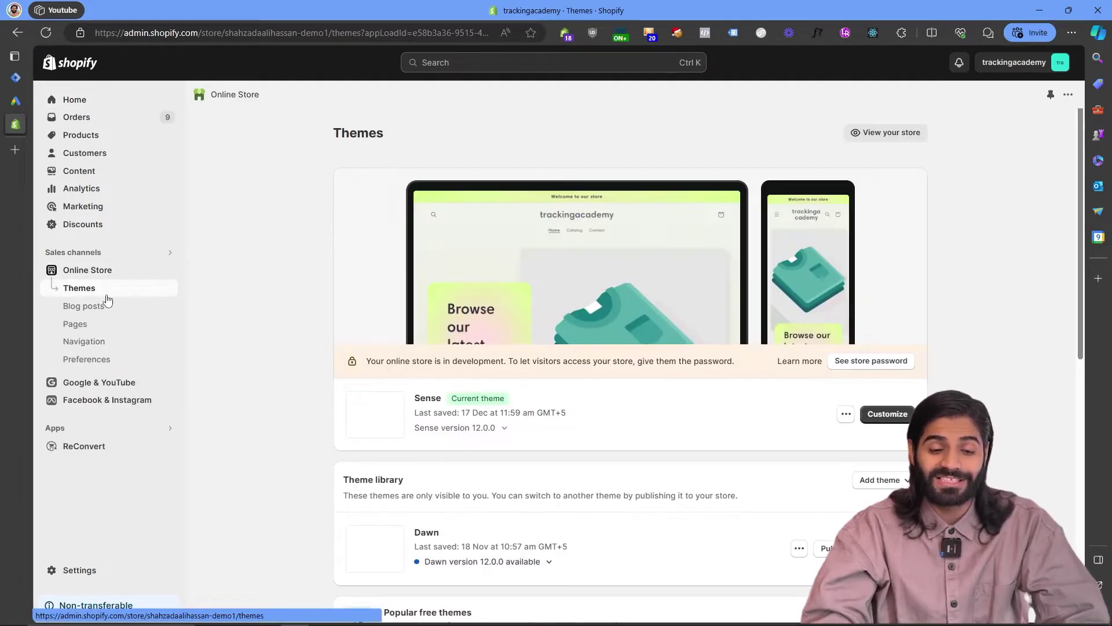
{"action": "left_click", "coordinate": [846, 414]}
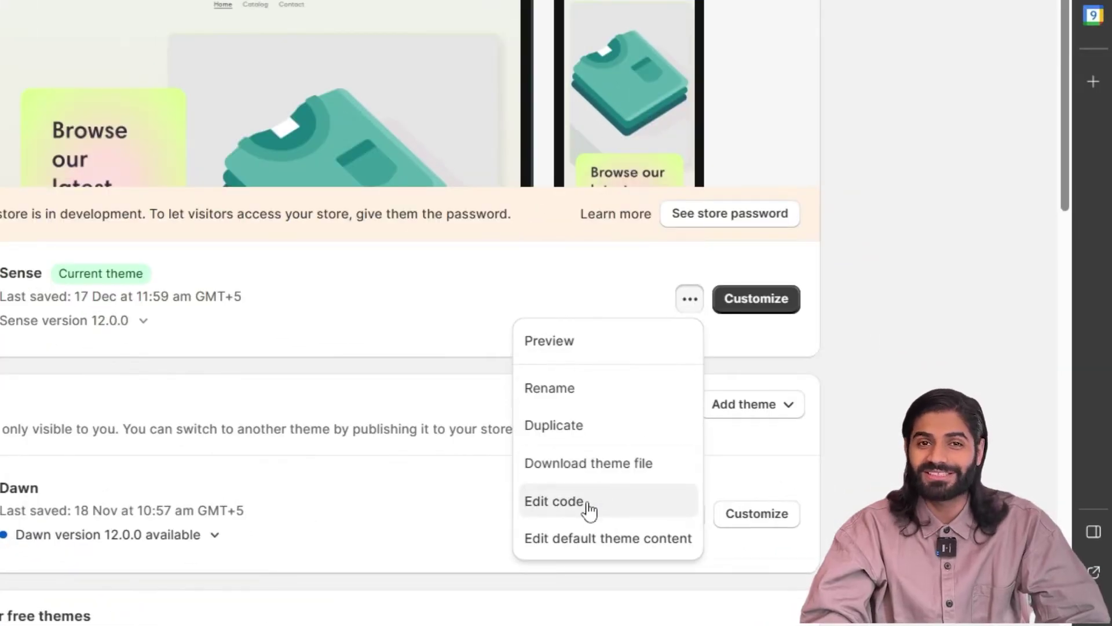
{"action": "left_click", "coordinate": [589, 509]}
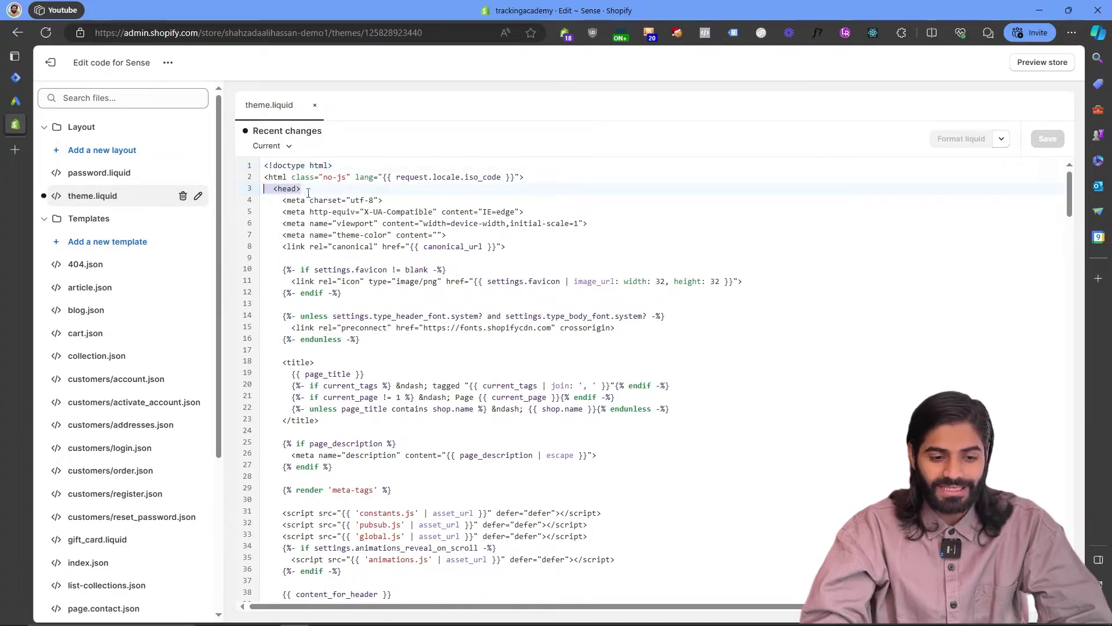
{"action": "key", "text": "Return"}
{"action": "key", "text": "Return"}
Paste the GTM head snippet below <head> and copy the body noscript snippet from GTM.
{"action": "key", "text": "ctrl+v"}
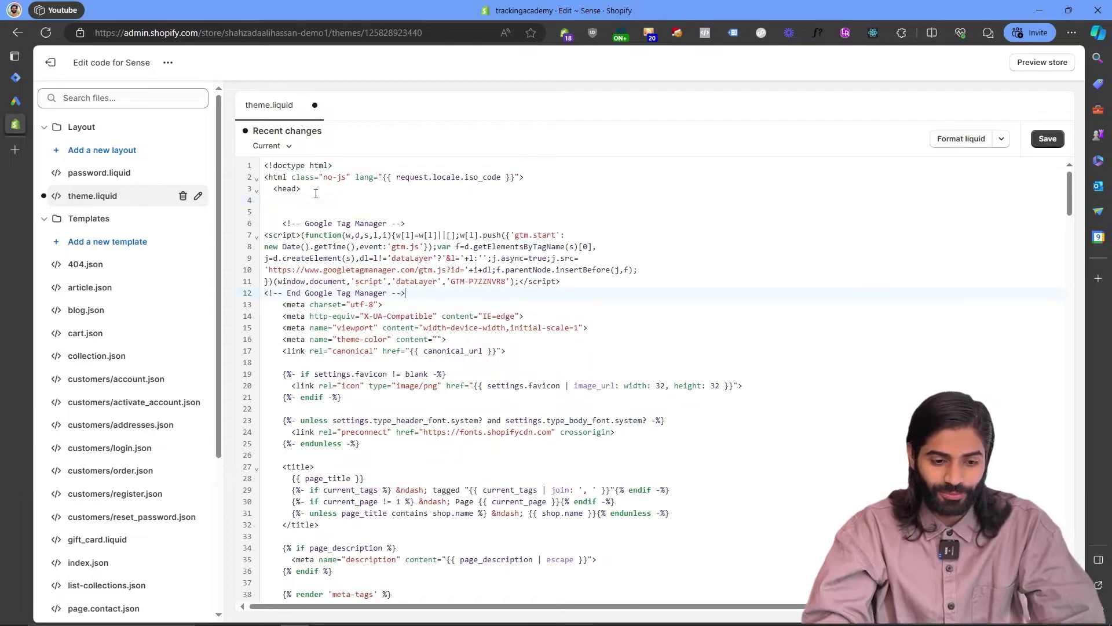
{"action": "left_click", "coordinate": [15, 76]}
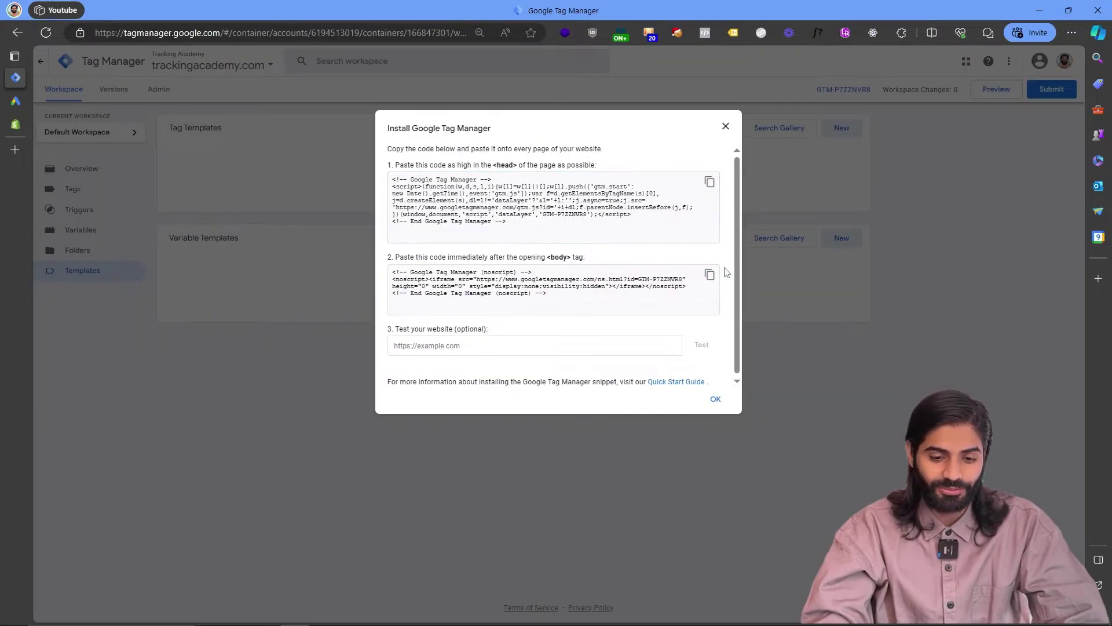
{"action": "left_click", "coordinate": [719, 274]}
{"action": "left_click", "coordinate": [16, 123]}
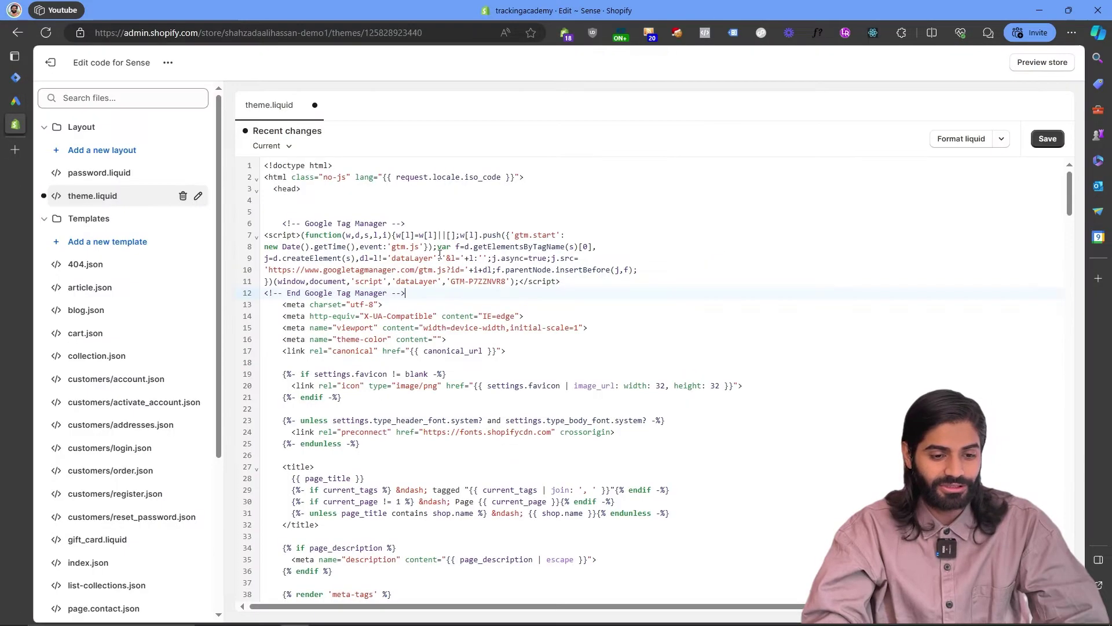
Find <body in theme.liquid, paste the noscript snippet beneath it, and save the file.
{"action": "key", "text": "ctrl+f"}
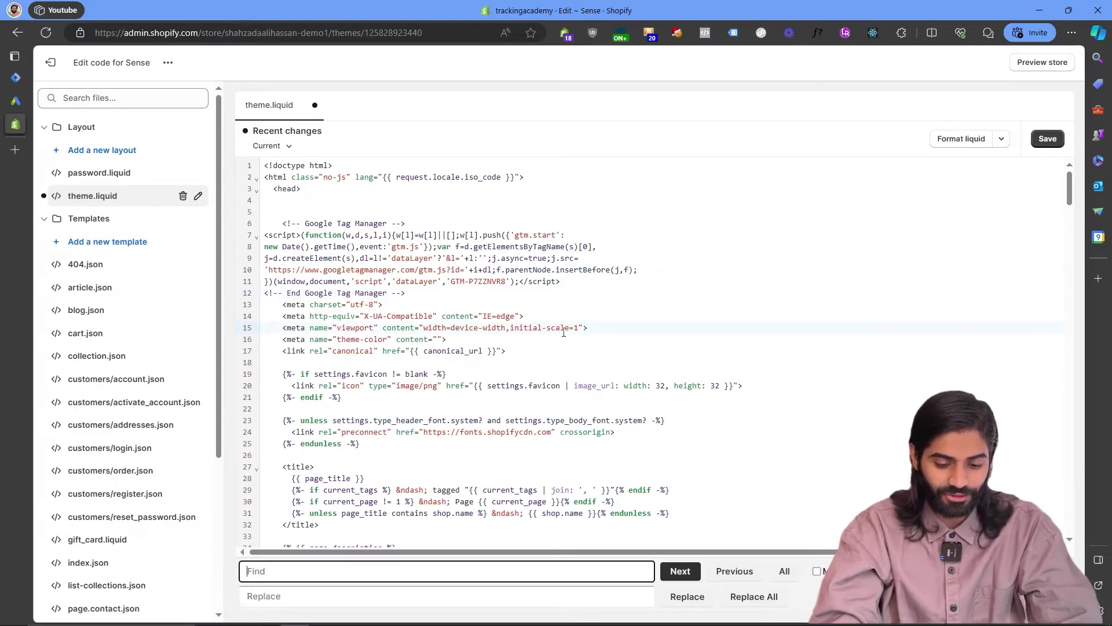
{"action": "type", "text": "<body"}
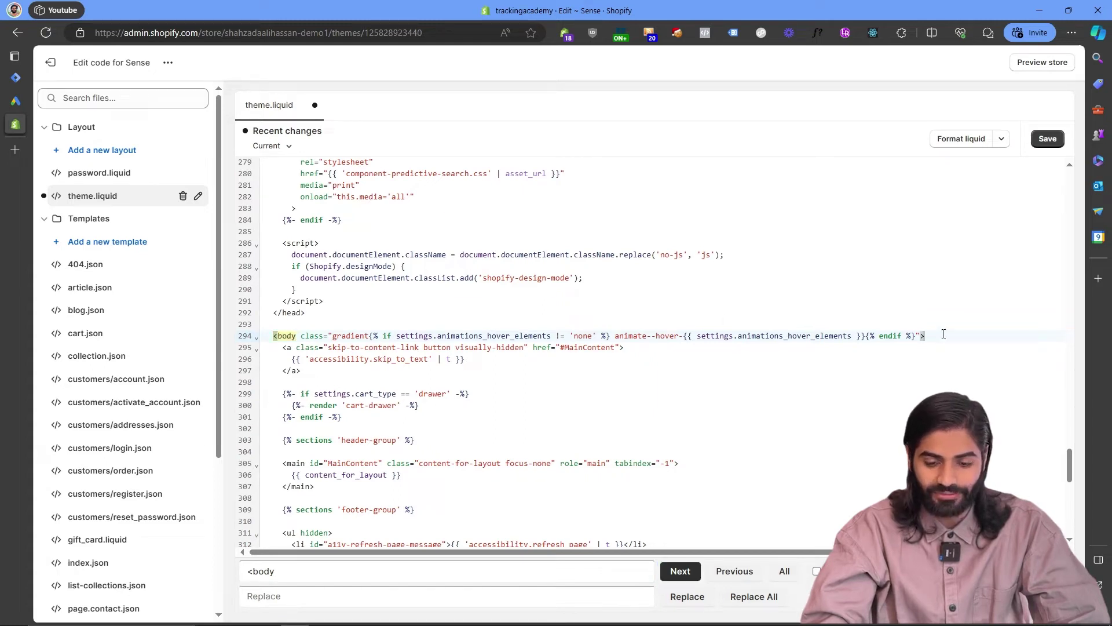
{"action": "key", "text": "Escape"}
{"action": "key", "text": "Return"}
{"action": "key", "text": "Return"}
{"action": "key", "text": "Return"}
{"action": "key", "text": "ctrl+v"}
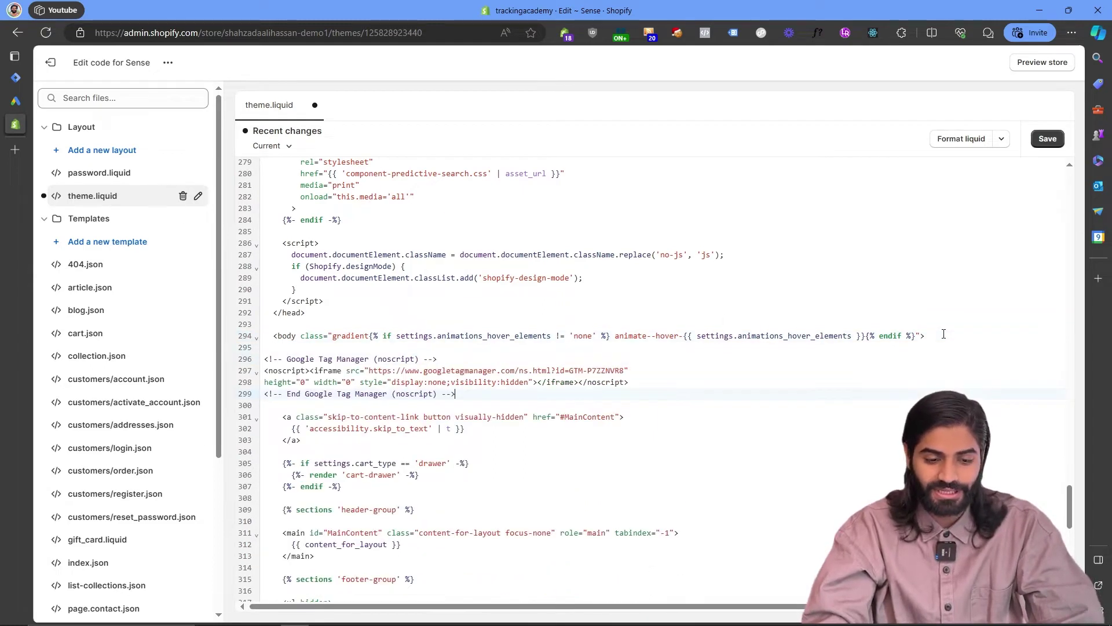
{"action": "left_click", "coordinate": [1041, 140]}
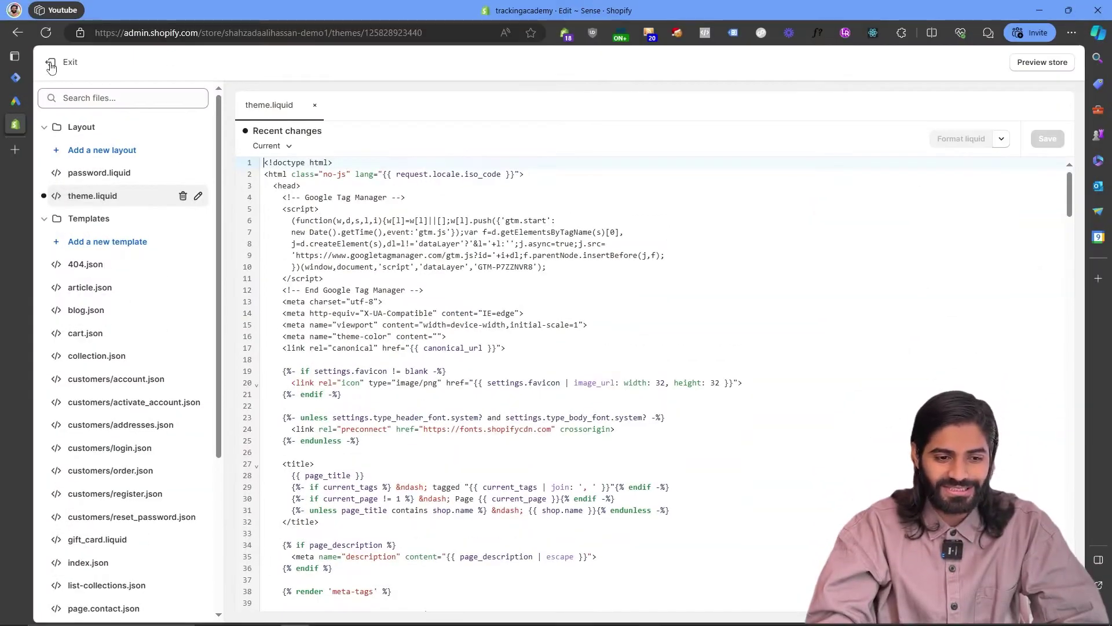
Exit the theme code editor back to the Online Store Themes page.
{"action": "left_click", "coordinate": [51, 68]}
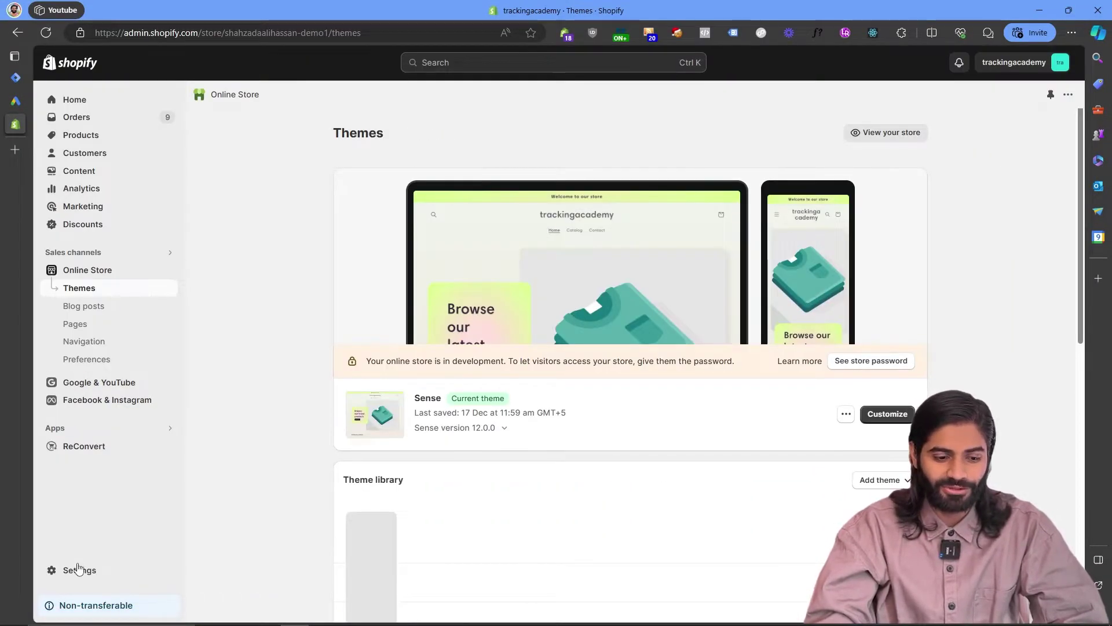
Paste the Google Tag Manager script into the order status page's Additional scripts in Checkout settings.
{"action": "left_click", "coordinate": [78, 569]}
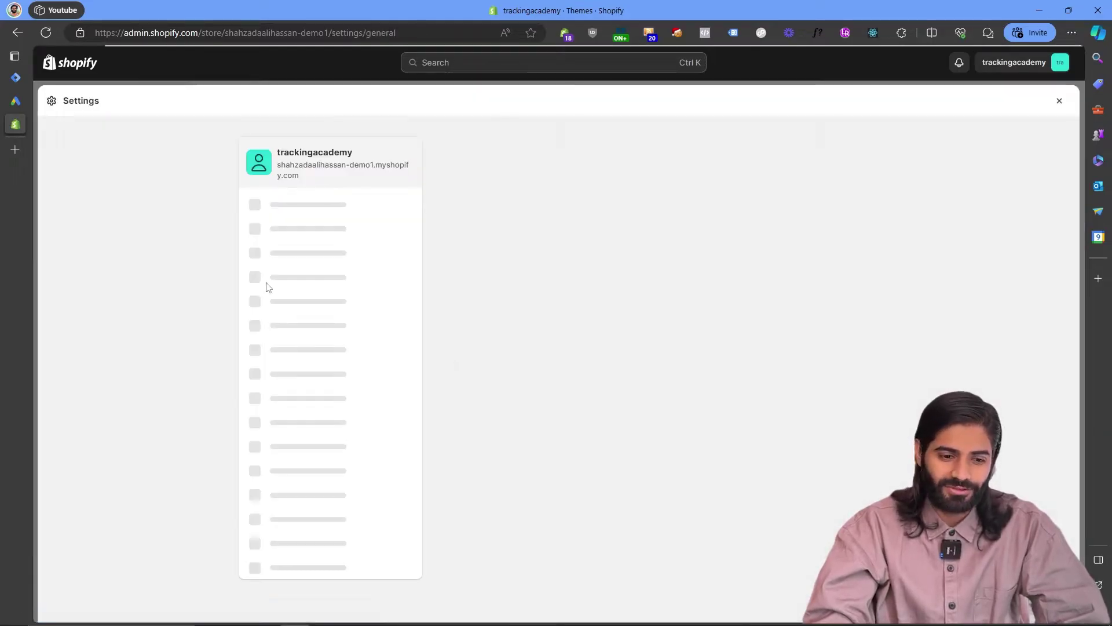
{"action": "left_click", "coordinate": [286, 306]}
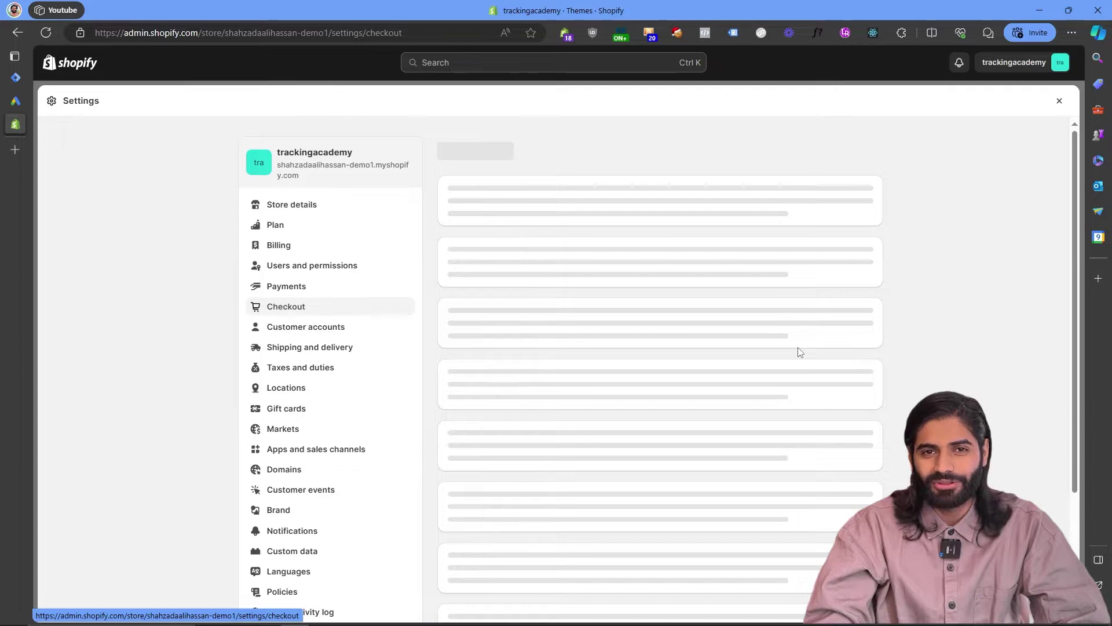
{"action": "scroll", "coordinate": [800, 351], "scroll_direction": "down", "scroll_amount": 20}
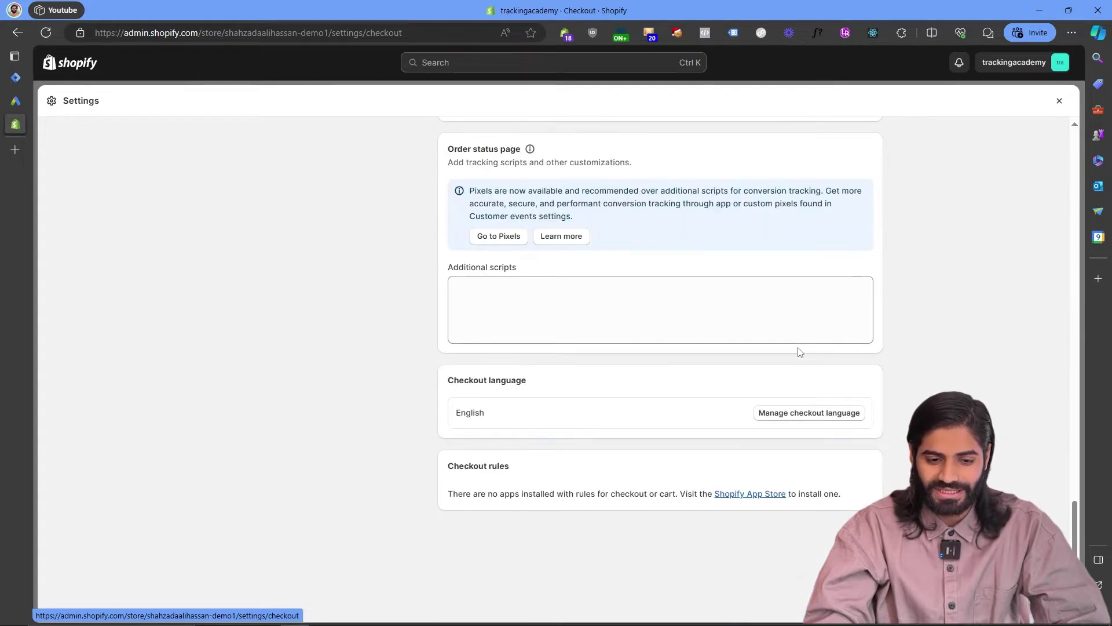
{"action": "left_click", "coordinate": [668, 329]}
{"action": "key", "text": "super+v"}
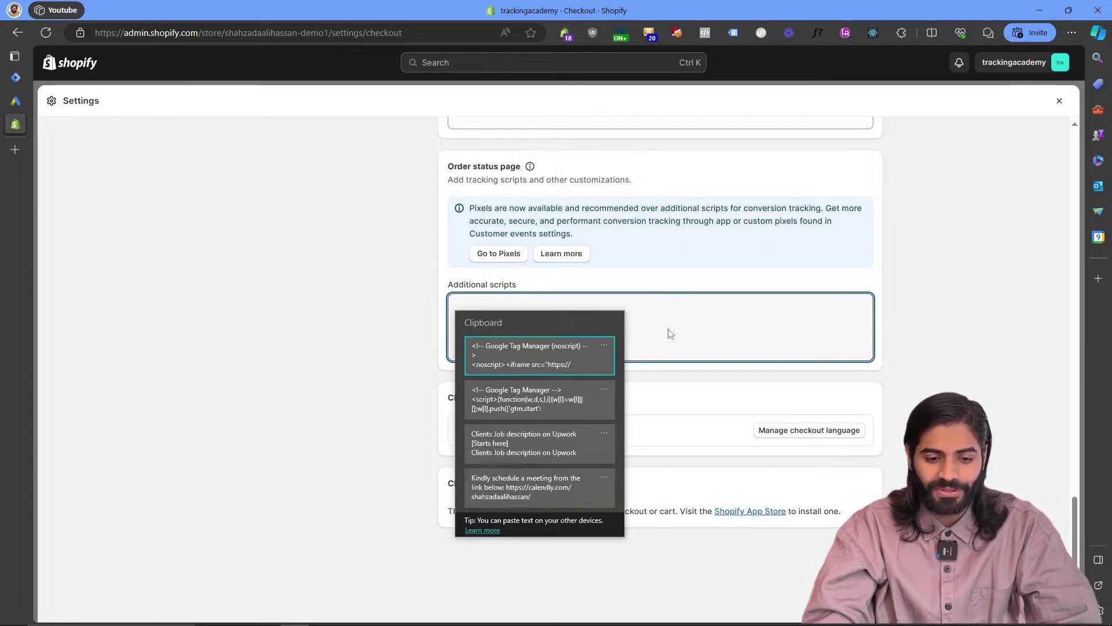
{"action": "left_click", "coordinate": [544, 407]}
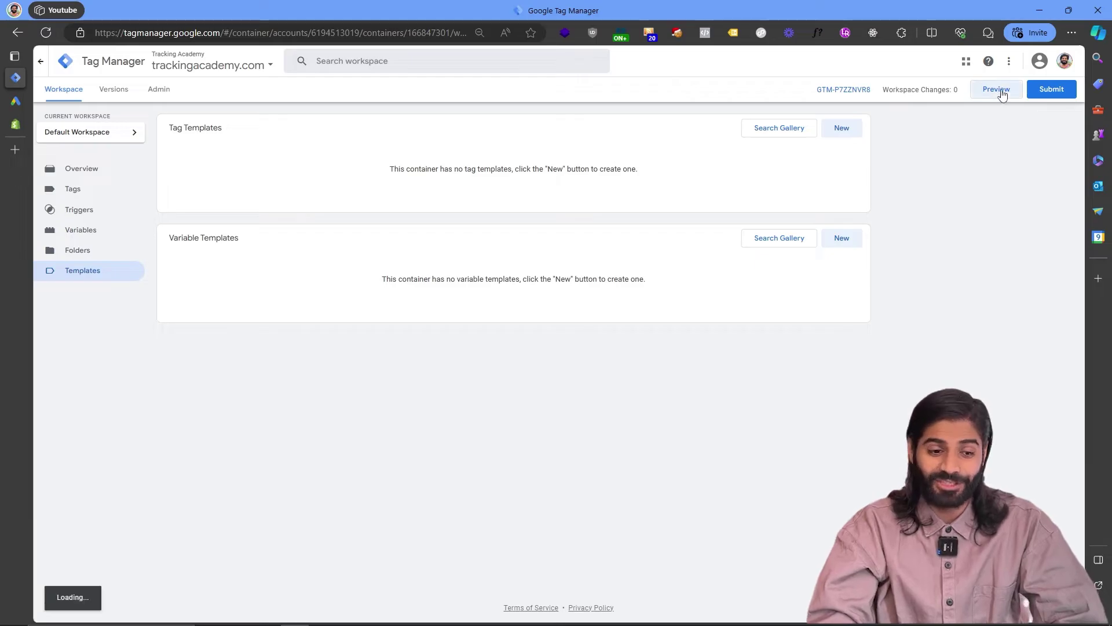
Preview the GTM container on the Shopify store and confirm GTM-P7ZZNVR8 loads in Tag Assistant.
{"action": "left_click", "coordinate": [1003, 94]}
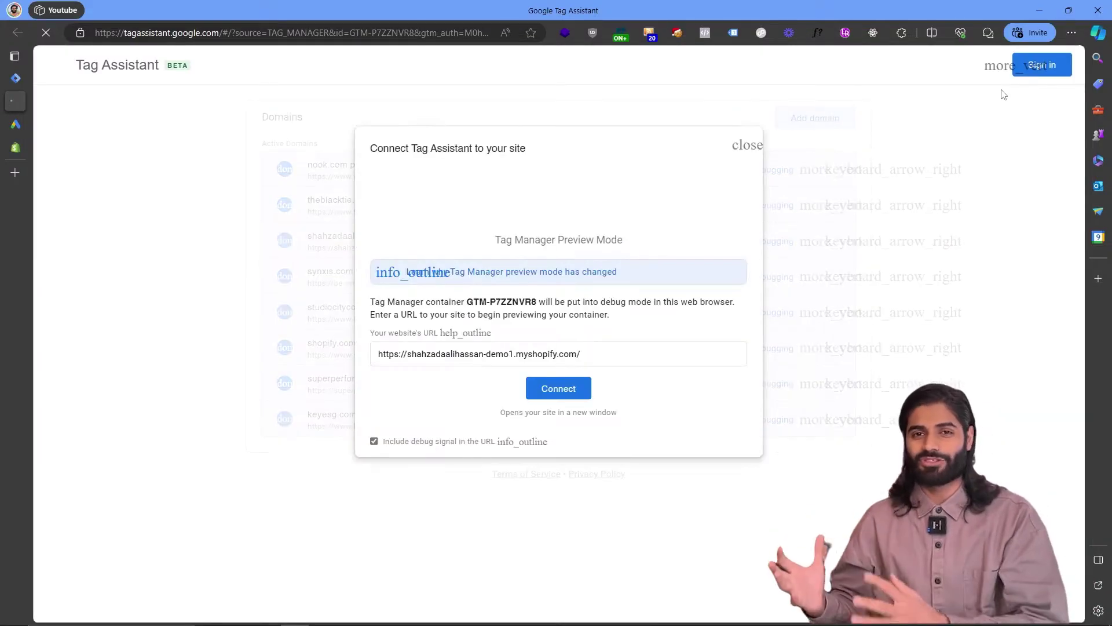
{"action": "left_click", "coordinate": [542, 390]}
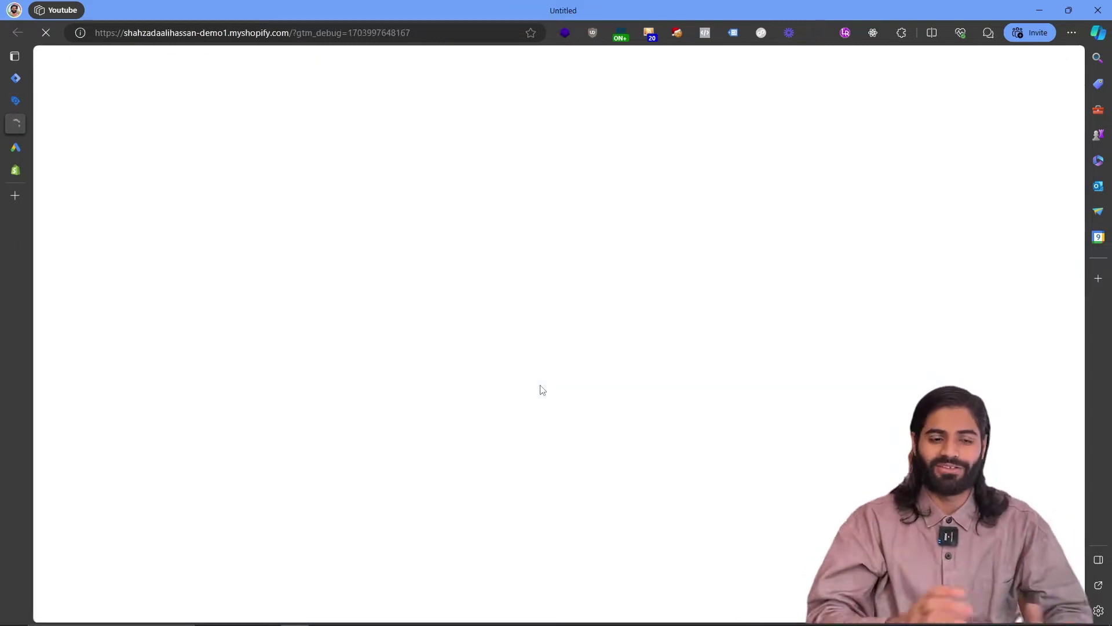
{"action": "left_click", "coordinate": [733, 33]}
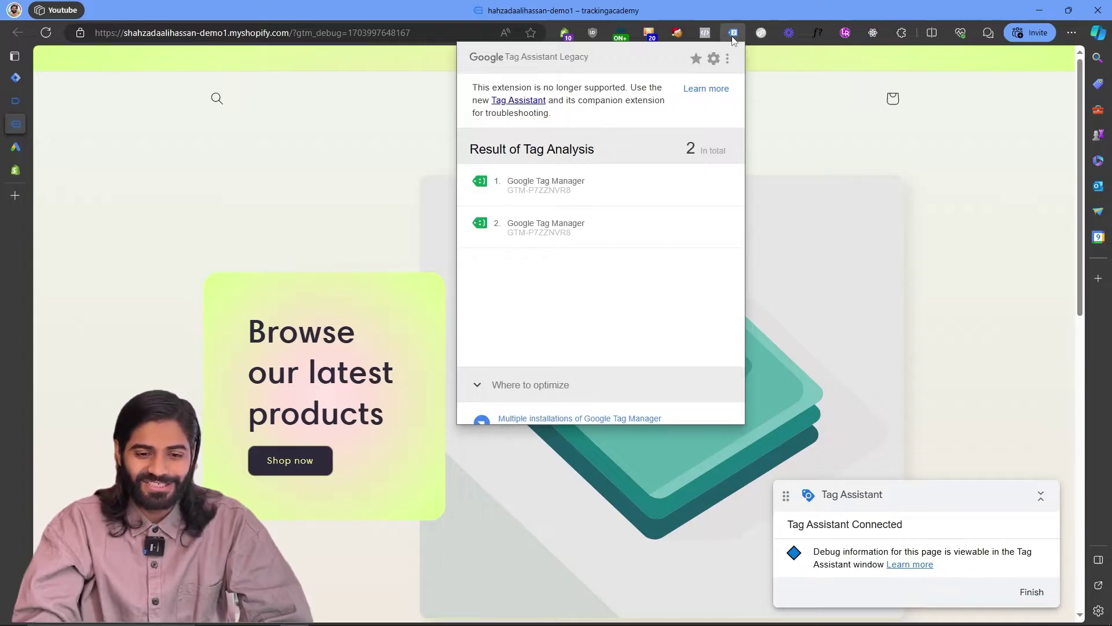
{"action": "left_click", "coordinate": [583, 184]}
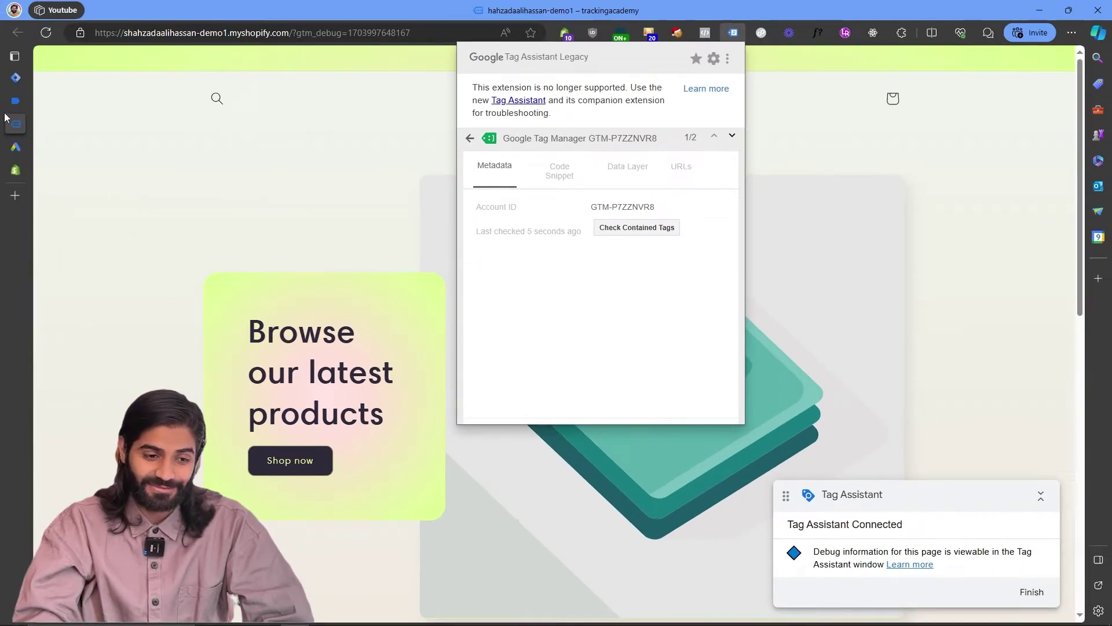
{"action": "left_click", "coordinate": [35, 101]}
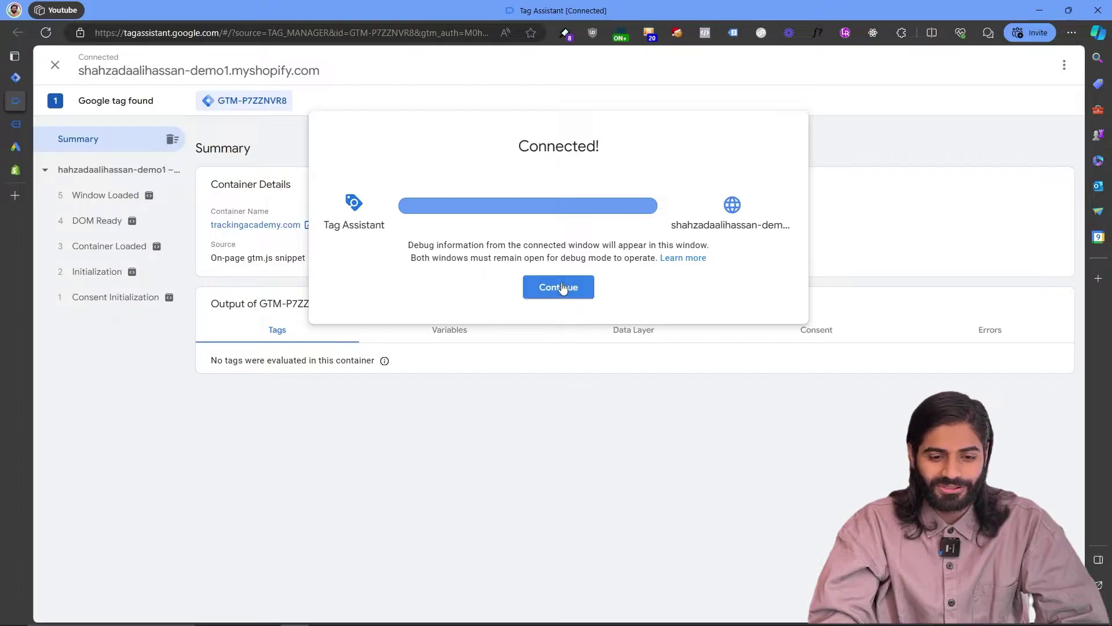
{"action": "left_click", "coordinate": [560, 288]}
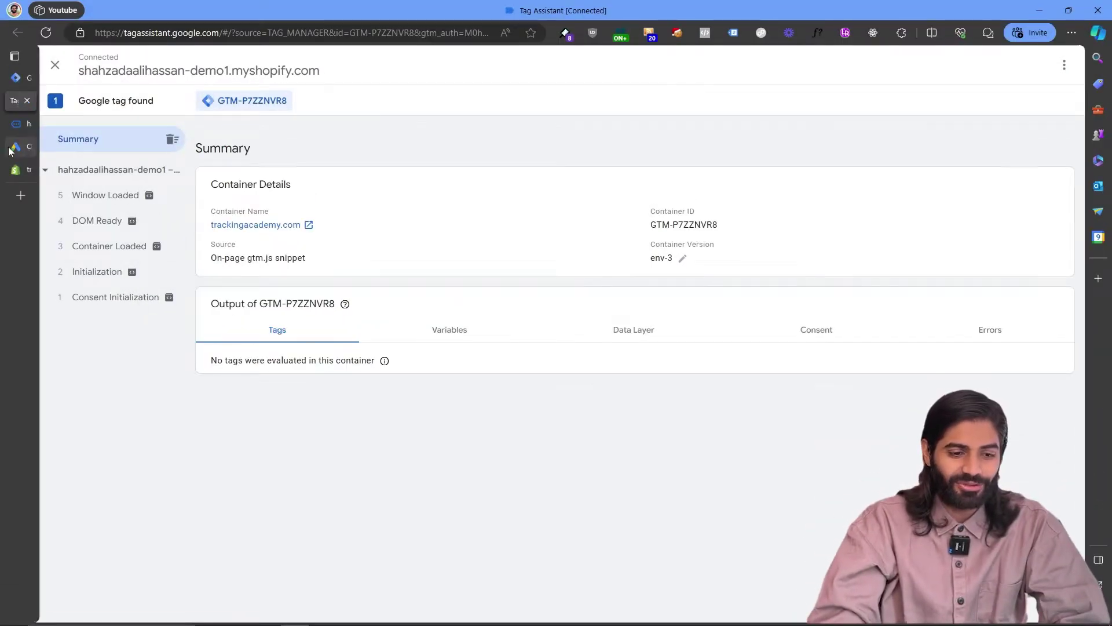
Switch to the Google Ads tab showing the account Overview.
{"action": "left_click", "coordinate": [13, 149]}
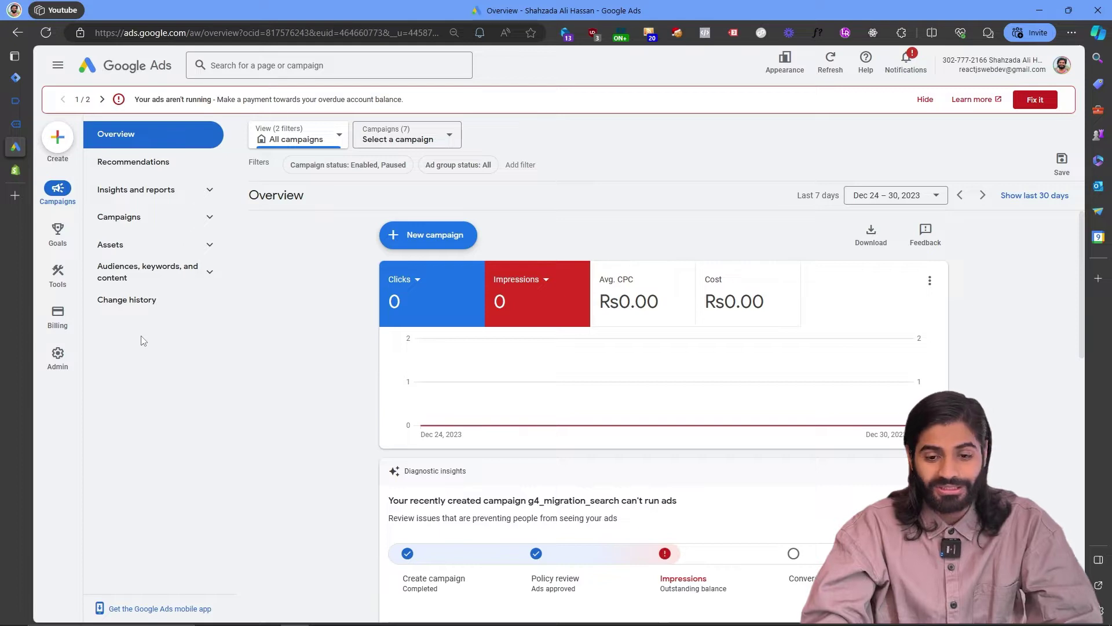
From the Conversions summary, start a new conversion action of type Website.
{"action": "mouse_move", "coordinate": [63, 228]}
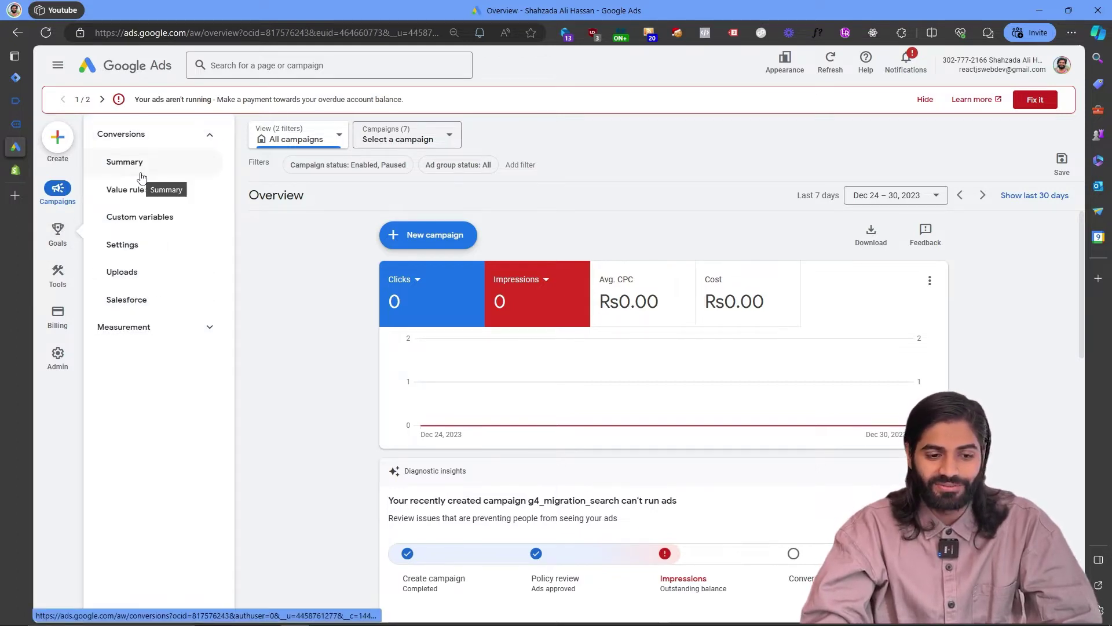
{"action": "left_click", "coordinate": [125, 162]}
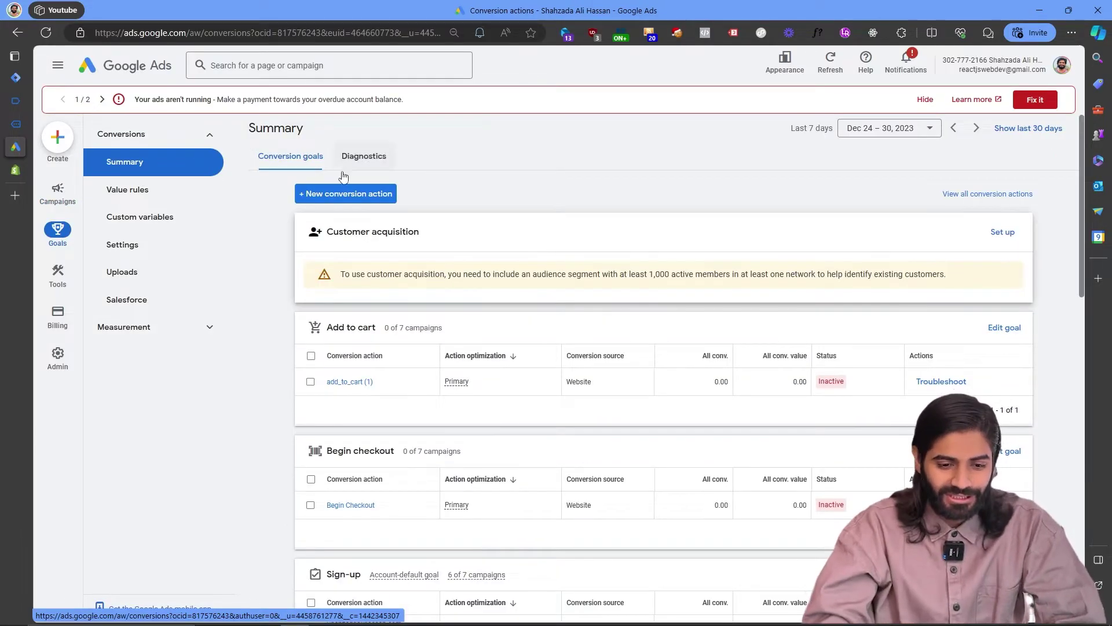
{"action": "left_click", "coordinate": [335, 197]}
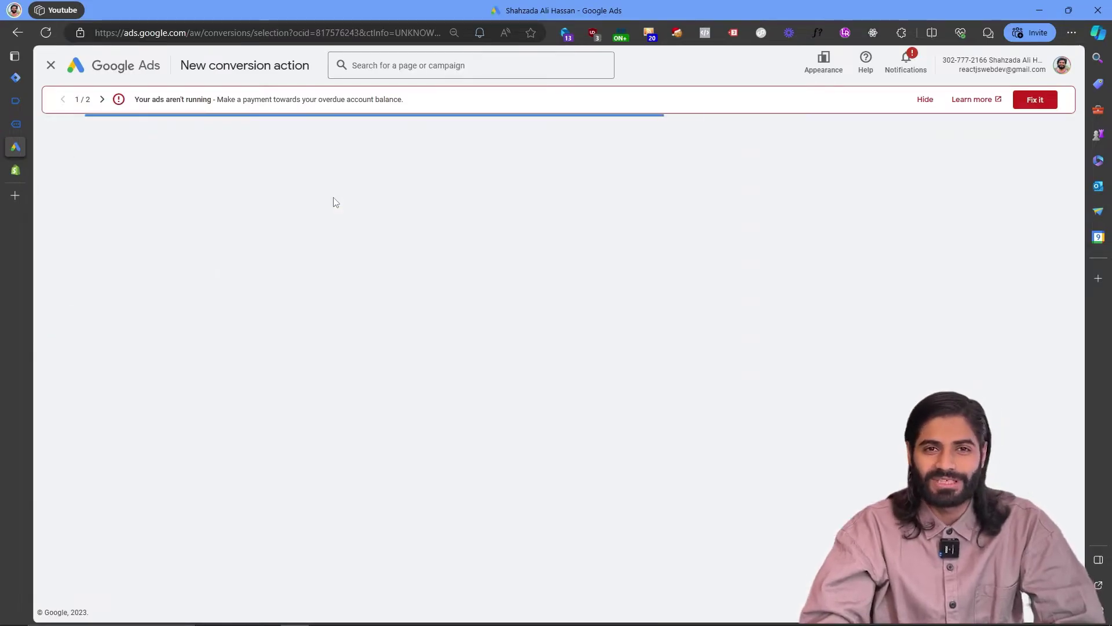
{"action": "mouse_move", "coordinate": [335, 247]}
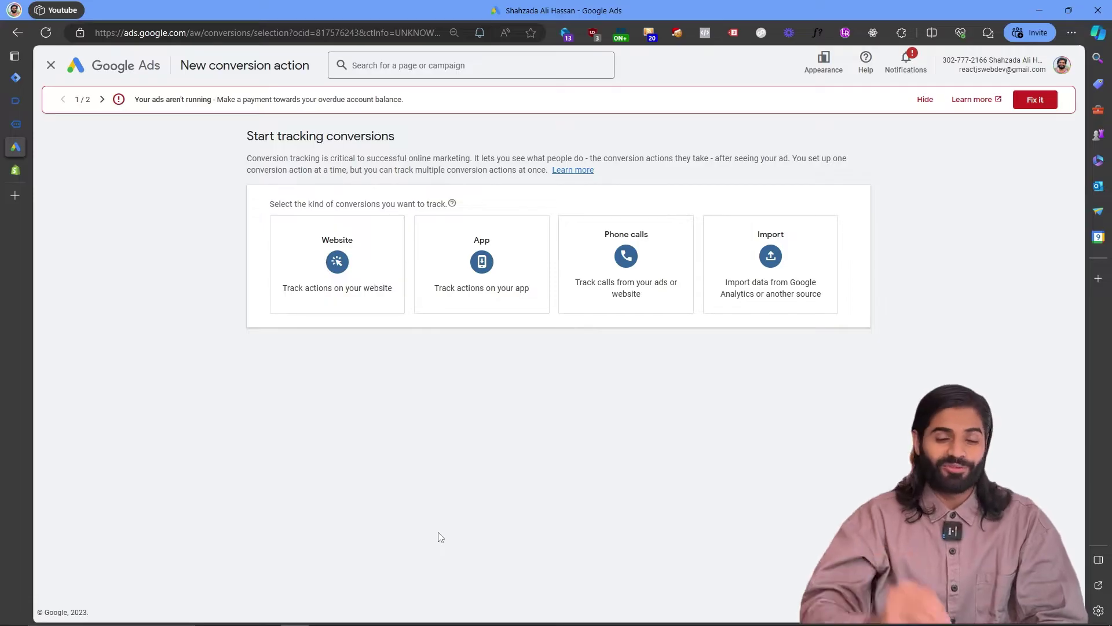
{"action": "left_click", "coordinate": [292, 268]}
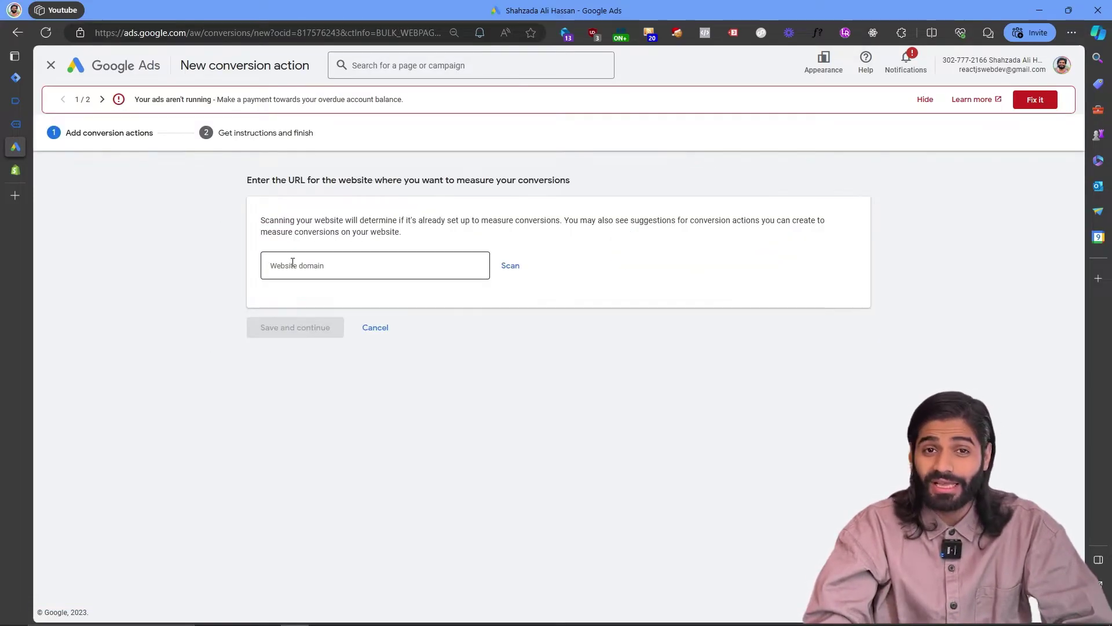
Look up the Shopify storefront address, then return to the Google Ads conversion setup.
{"action": "left_click", "coordinate": [17, 173]}
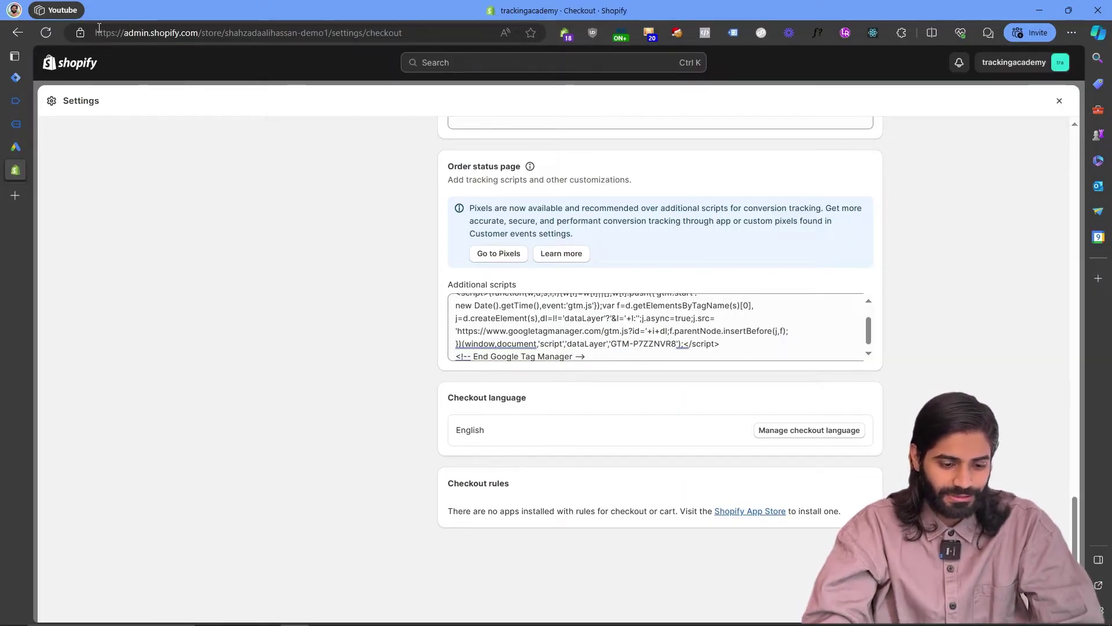
{"action": "left_click", "coordinate": [16, 124]}
{"action": "left_click", "coordinate": [15, 147]}
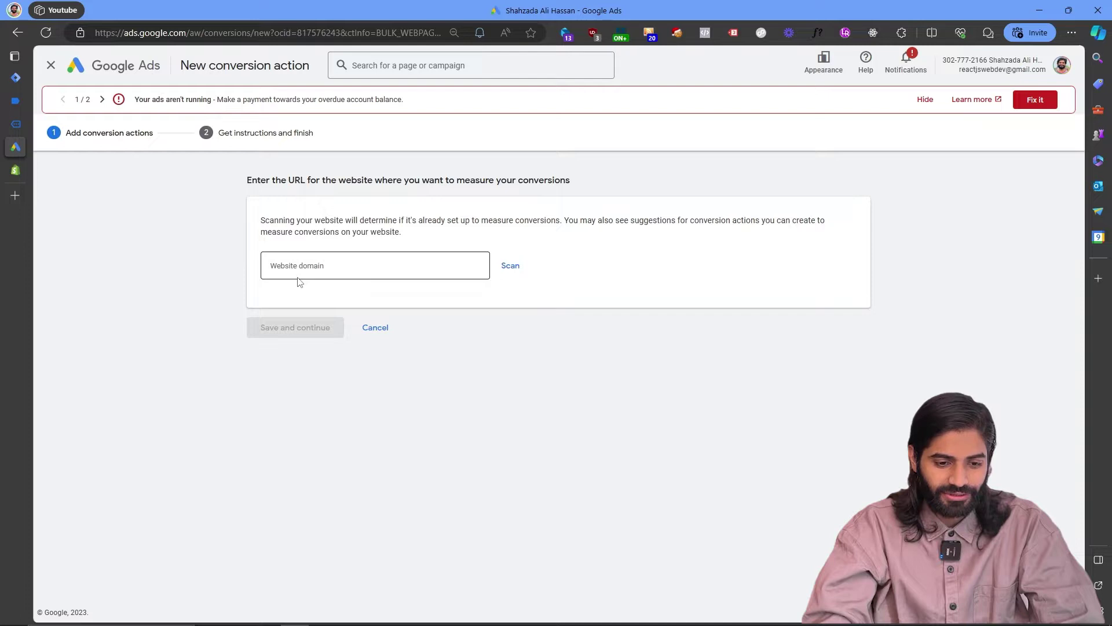
Paste the Shopify store URL, scan it, and choose to add a conversion action manually.
{"action": "left_click", "coordinate": [299, 272]}
{"action": "key", "text": "ctrl+v"}
{"action": "left_click", "coordinate": [510, 266]}
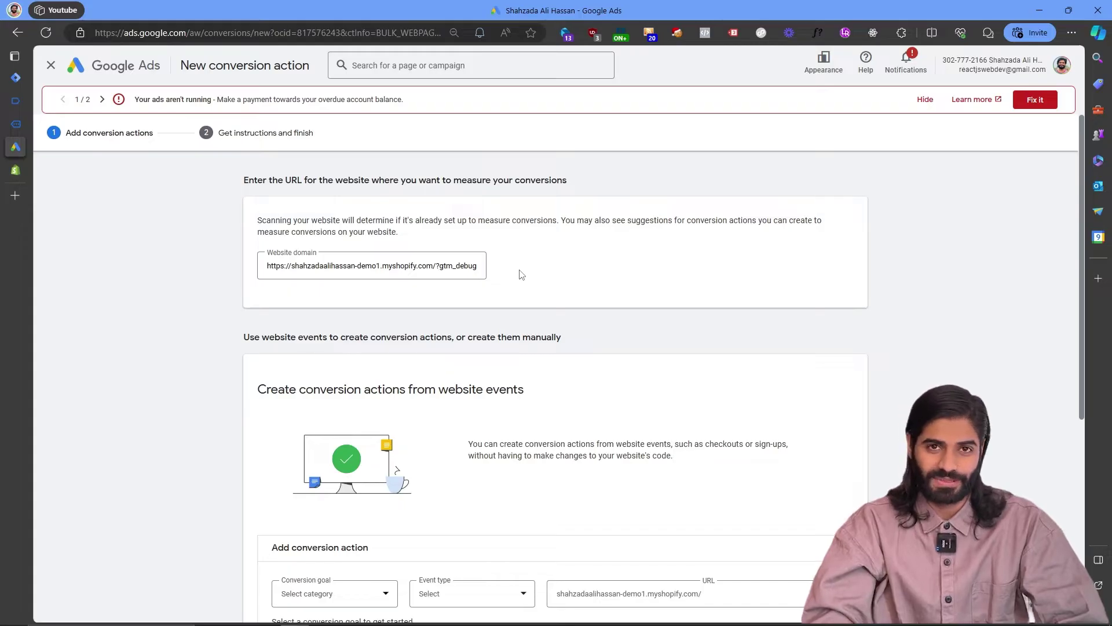
{"action": "scroll", "coordinate": [521, 275], "scroll_direction": "down", "scroll_amount": 5}
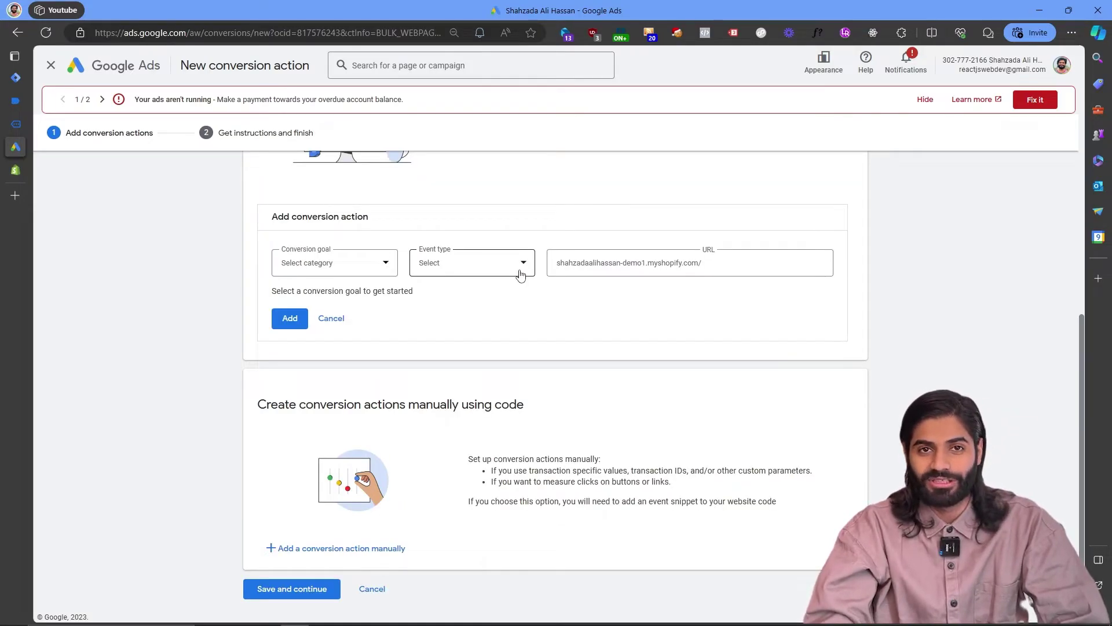
{"action": "scroll", "coordinate": [518, 277], "scroll_direction": "down", "scroll_amount": 1}
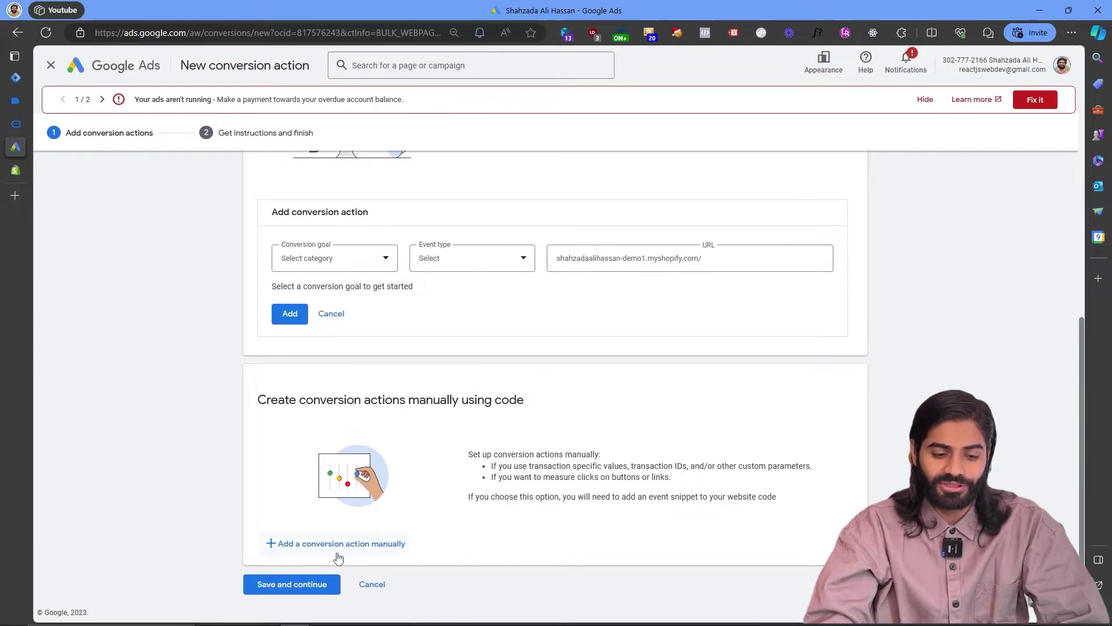
{"action": "left_click", "coordinate": [339, 544]}
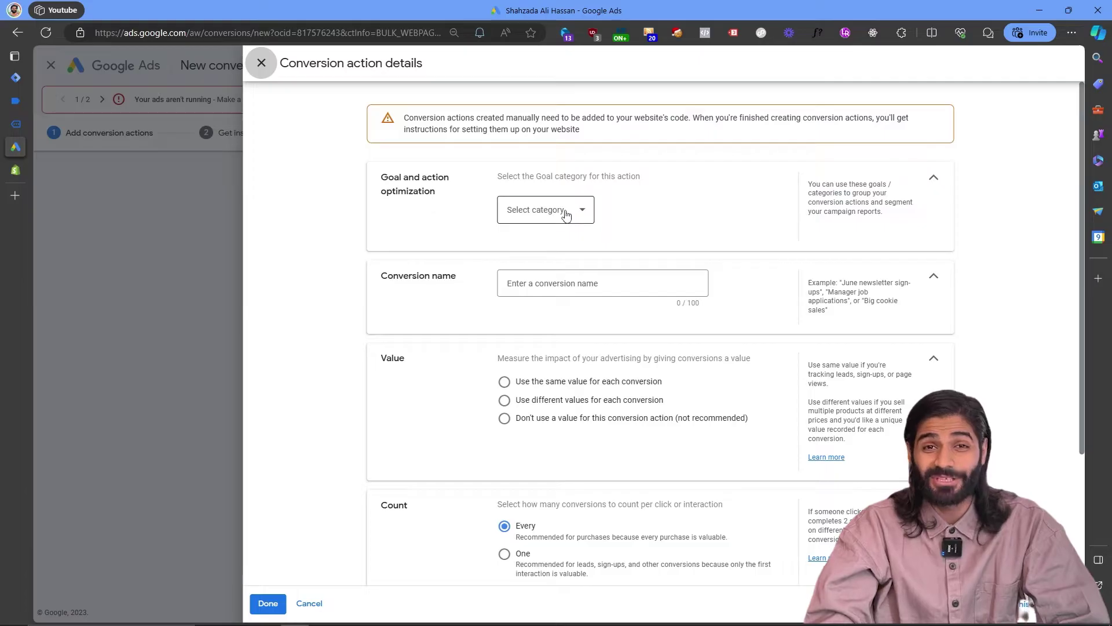
Set category Purchase, name it 'purchase', use different values per conversion, and save.
{"action": "left_click", "coordinate": [566, 212]}
{"action": "left_click", "coordinate": [548, 238]}
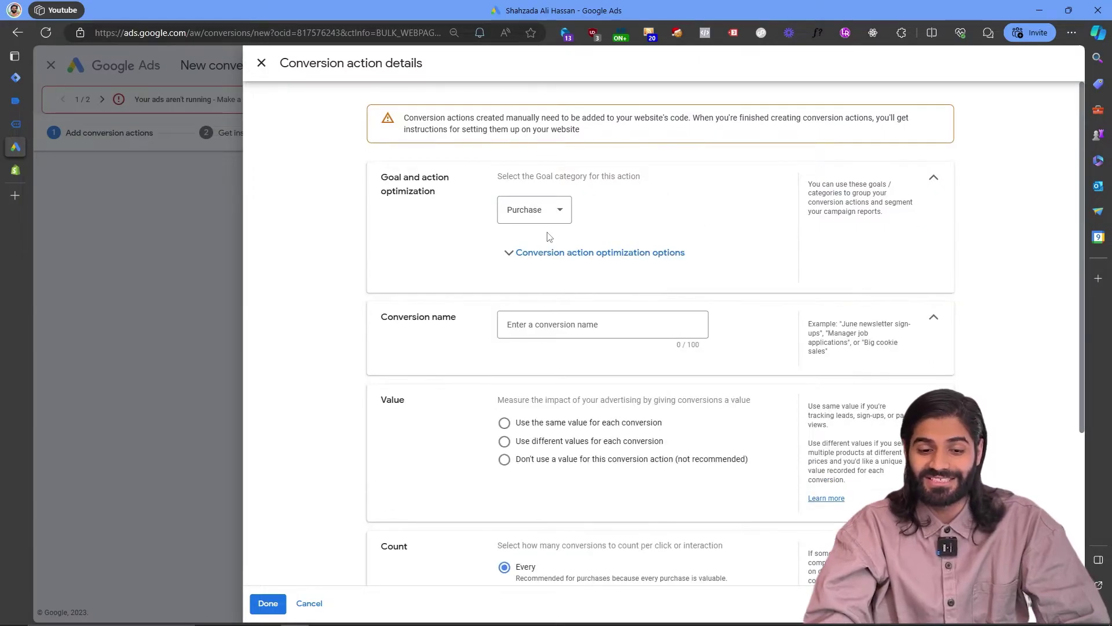
{"action": "left_click", "coordinate": [559, 324]}
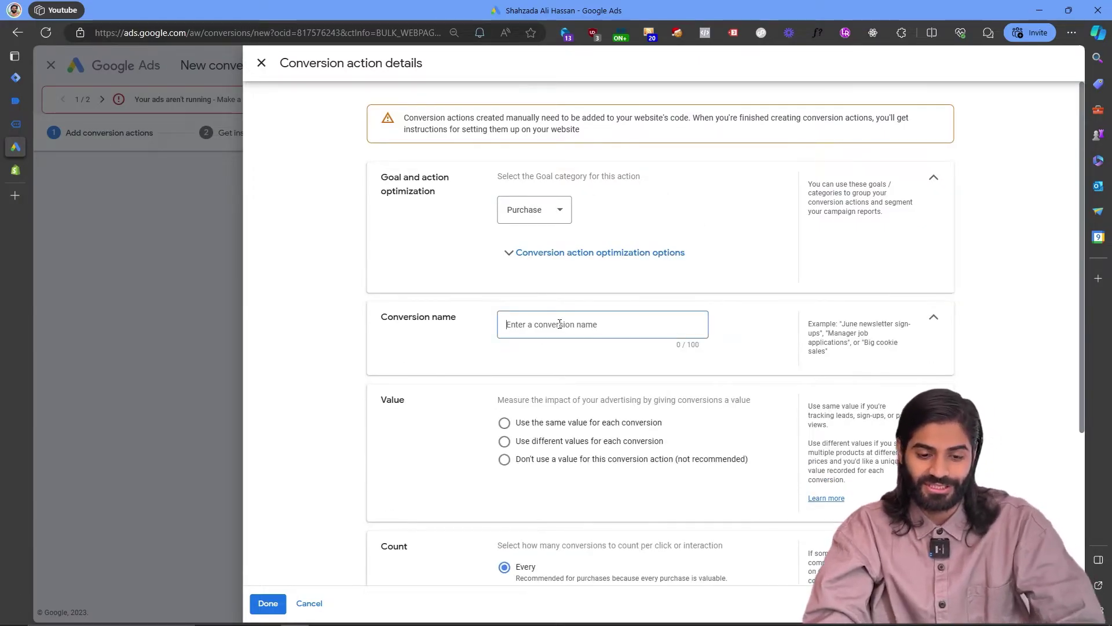
{"action": "type", "text": "purchase"}
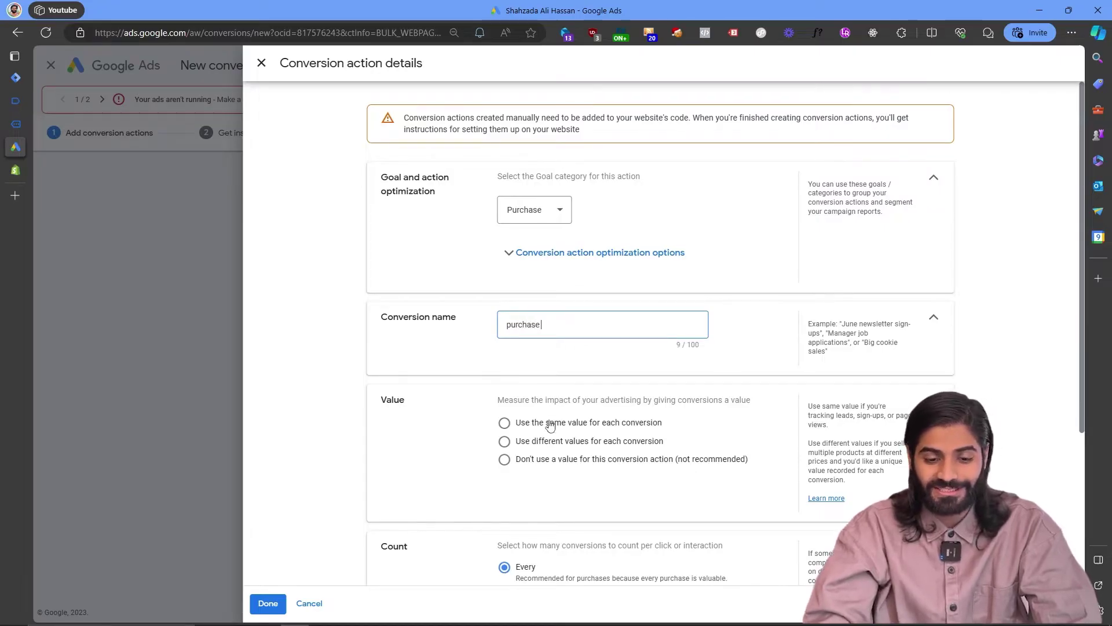
{"action": "left_click", "coordinate": [548, 442]}
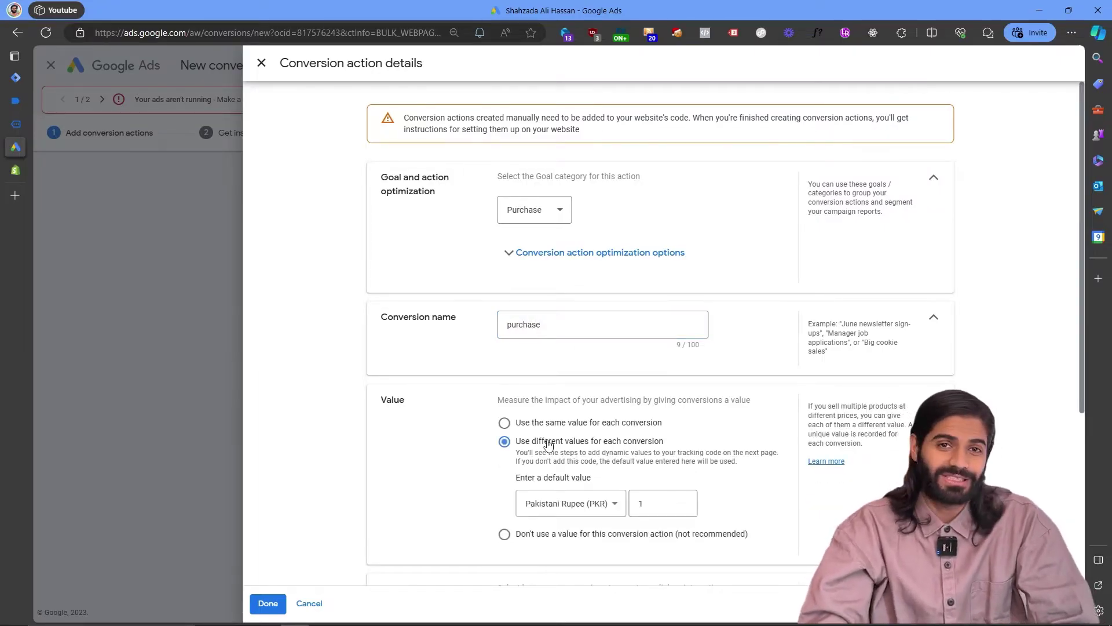
{"action": "scroll", "coordinate": [548, 444], "scroll_direction": "down", "scroll_amount": 4}
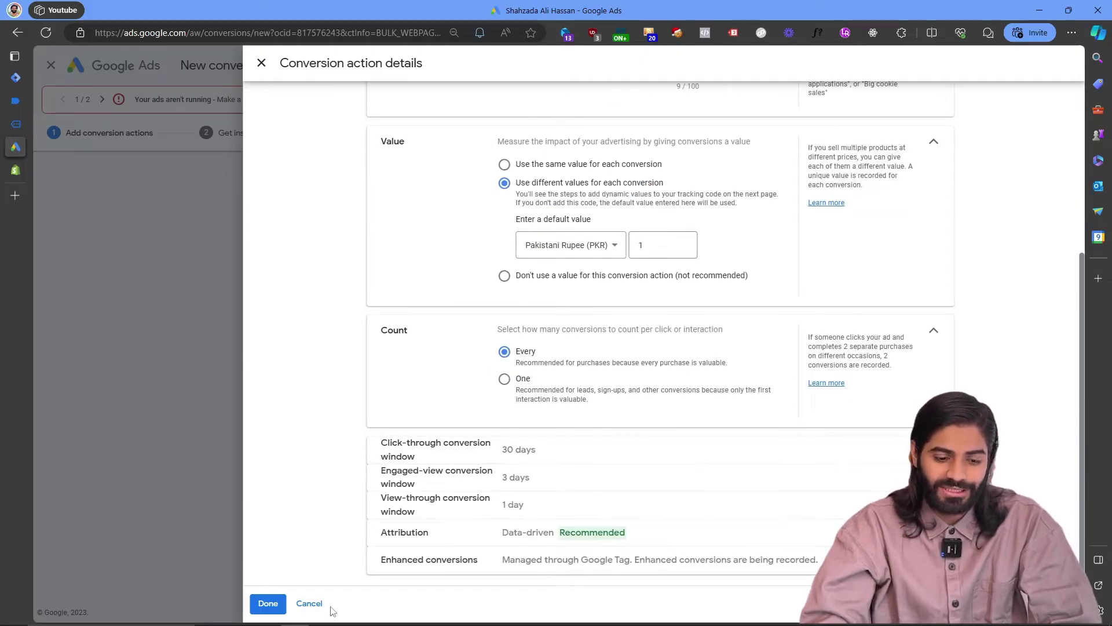
{"action": "left_click", "coordinate": [268, 603]}
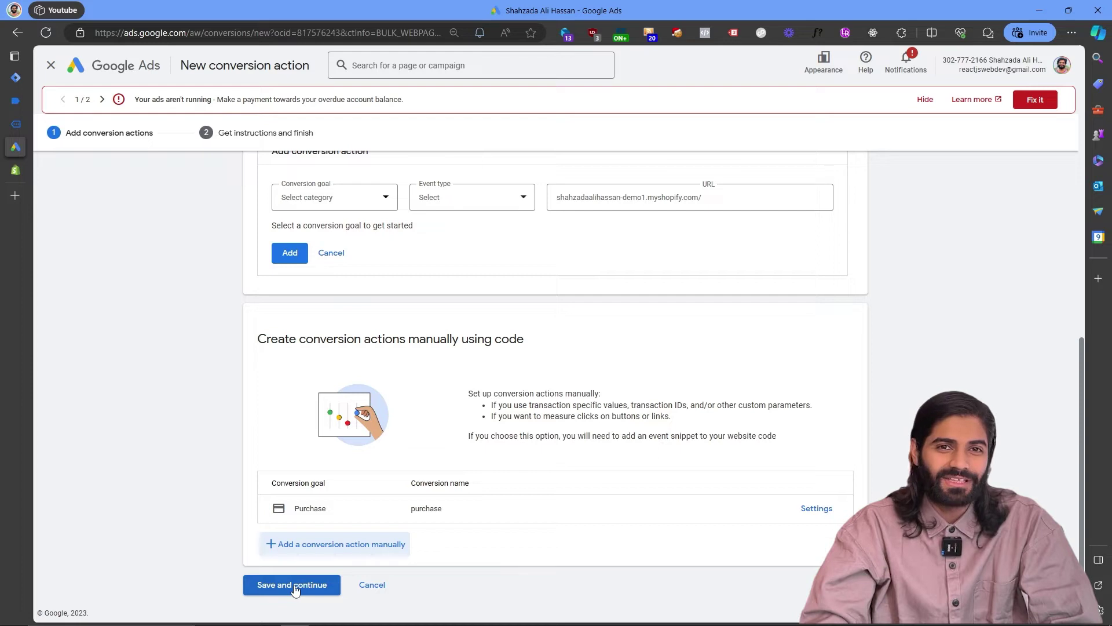
{"action": "left_click", "coordinate": [294, 586]}
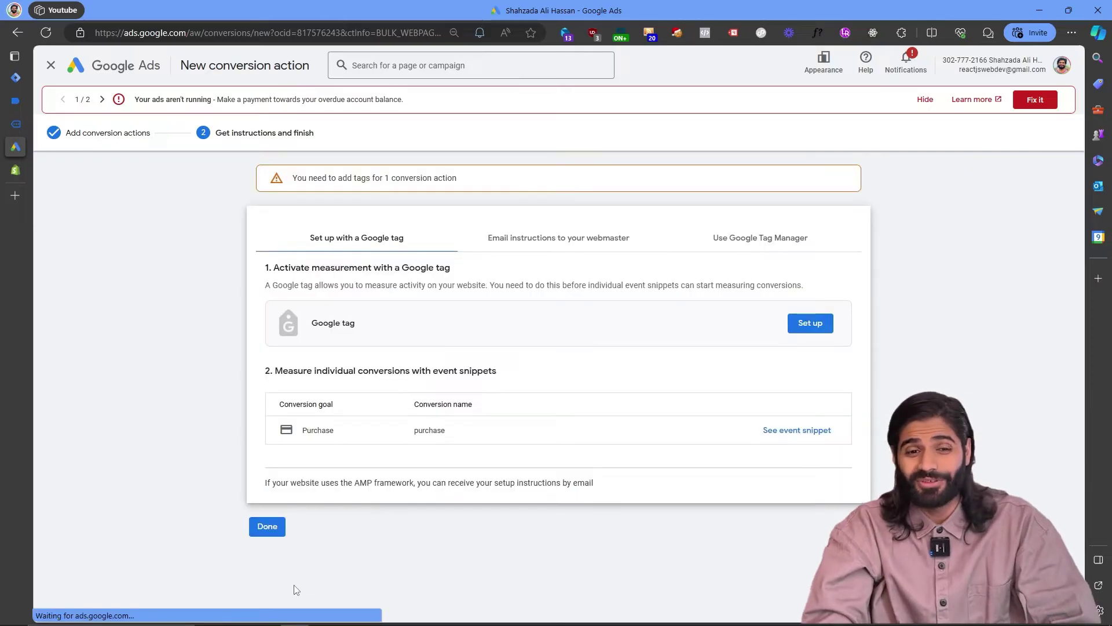
{"action": "left_click", "coordinate": [744, 238]}
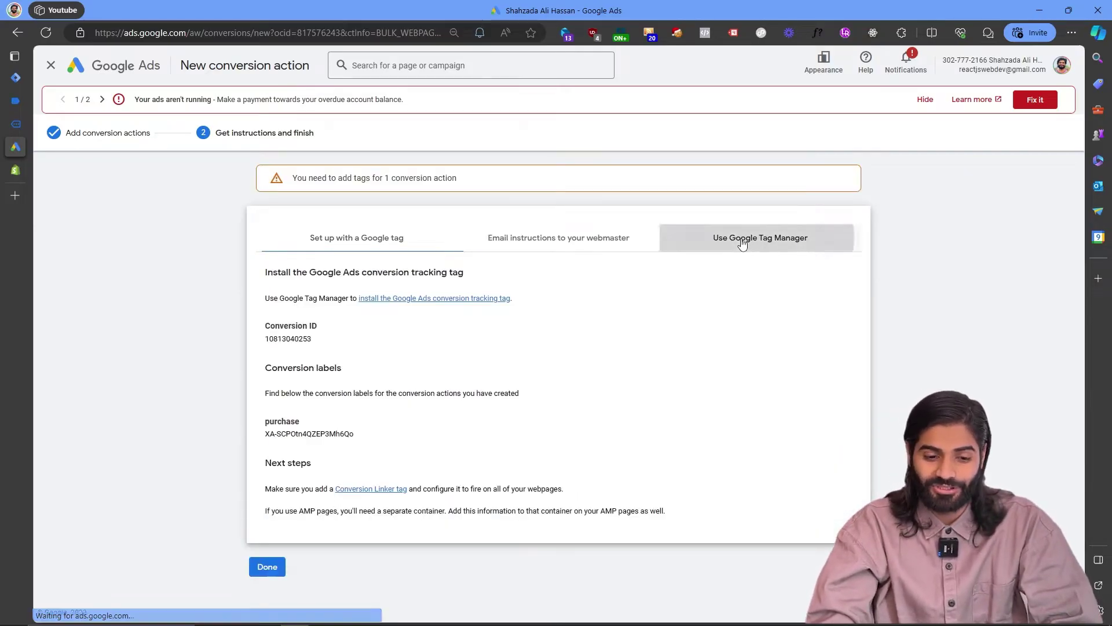
{"action": "double_click", "coordinate": [297, 339]}
{"action": "key", "text": "ctrl+c"}
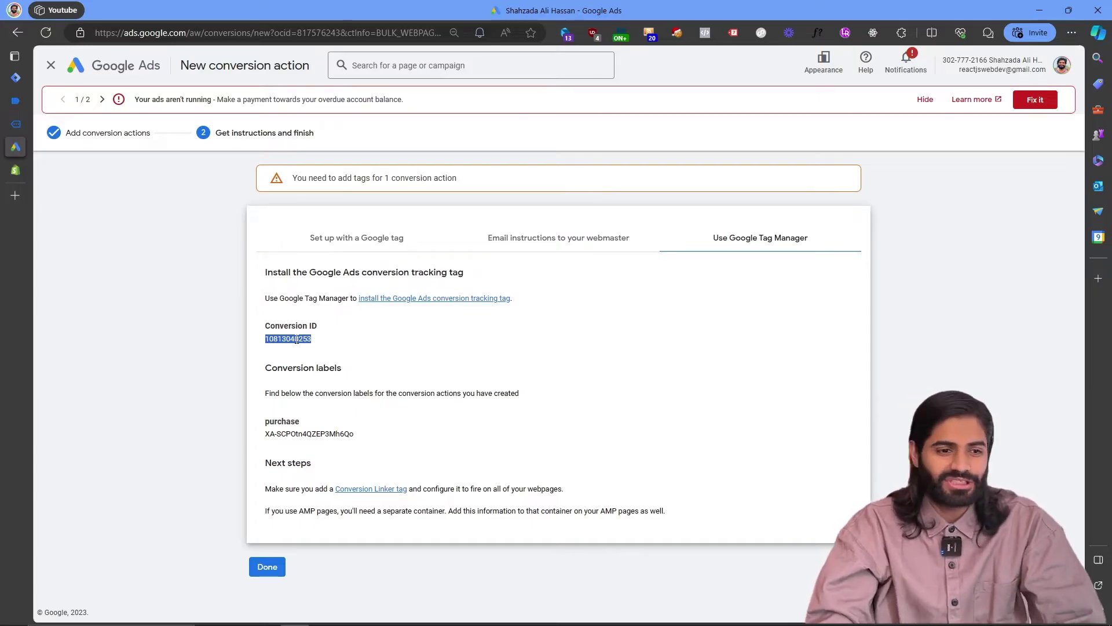
{"action": "left_click", "coordinate": [15, 78]}
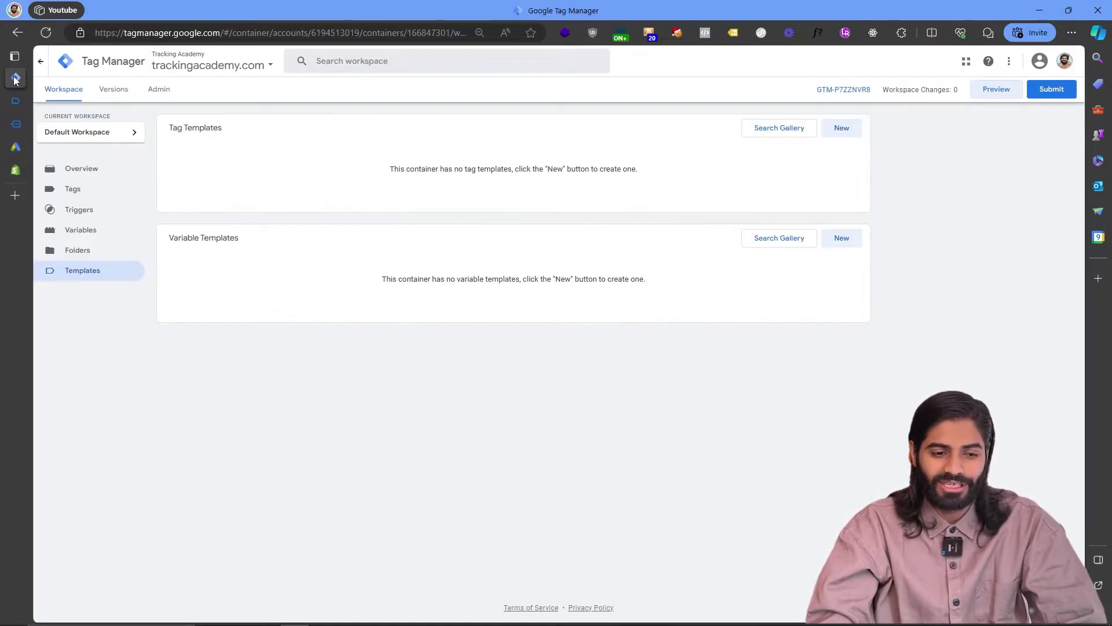
Create a constant variable 'Gads Conversion ID' holding the pasted conversion ID.
{"action": "left_click", "coordinate": [84, 230]}
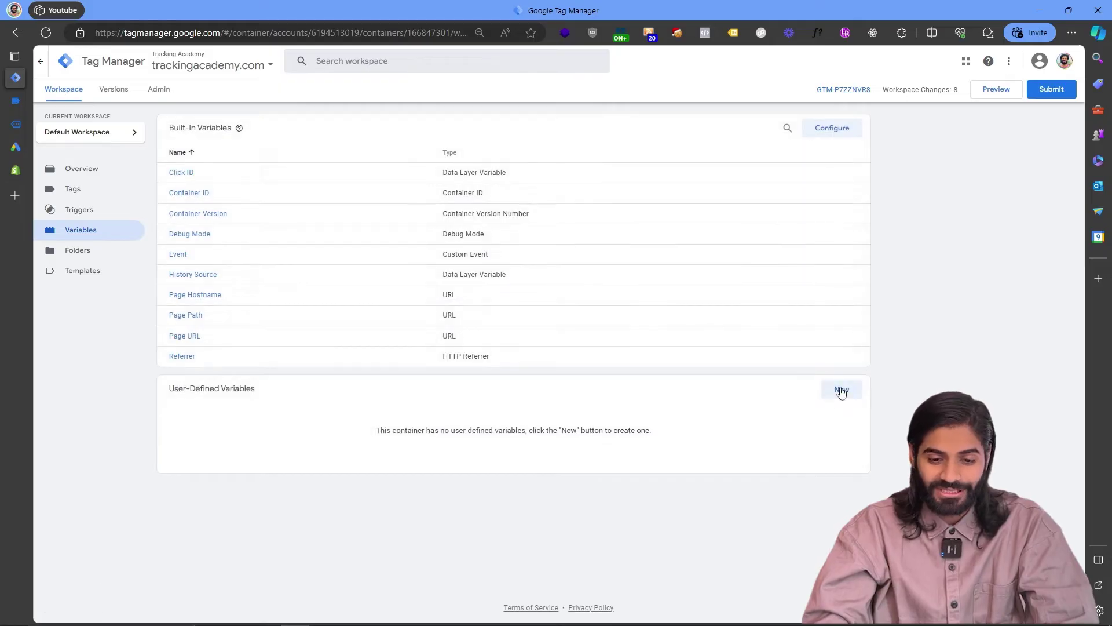
{"action": "left_click", "coordinate": [841, 392]}
{"action": "left_click", "coordinate": [747, 147]}
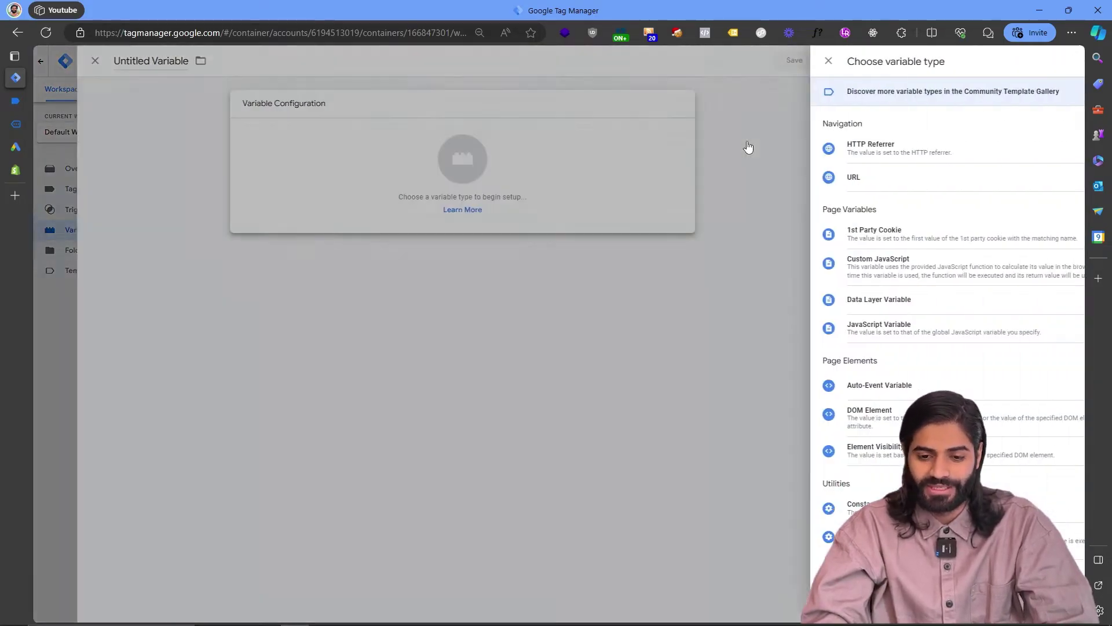
{"action": "left_click", "coordinate": [846, 503]}
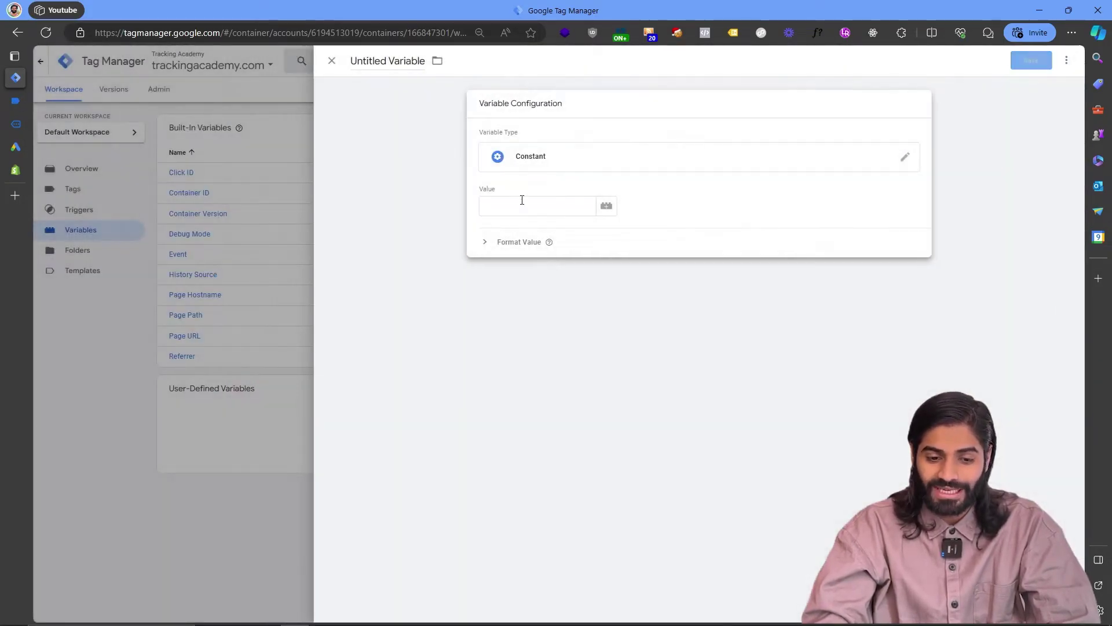
{"action": "left_click", "coordinate": [519, 205]}
{"action": "key", "text": "ctrl+v"}
{"action": "left_click", "coordinate": [373, 52]}
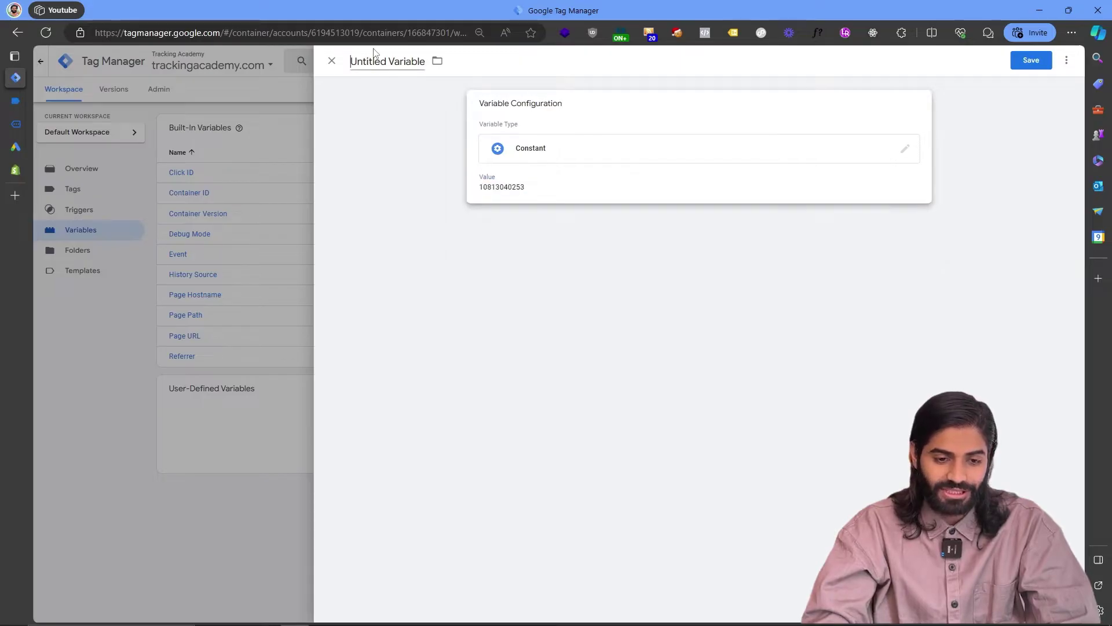
{"action": "type", "text": "Gads Conversion ID"}
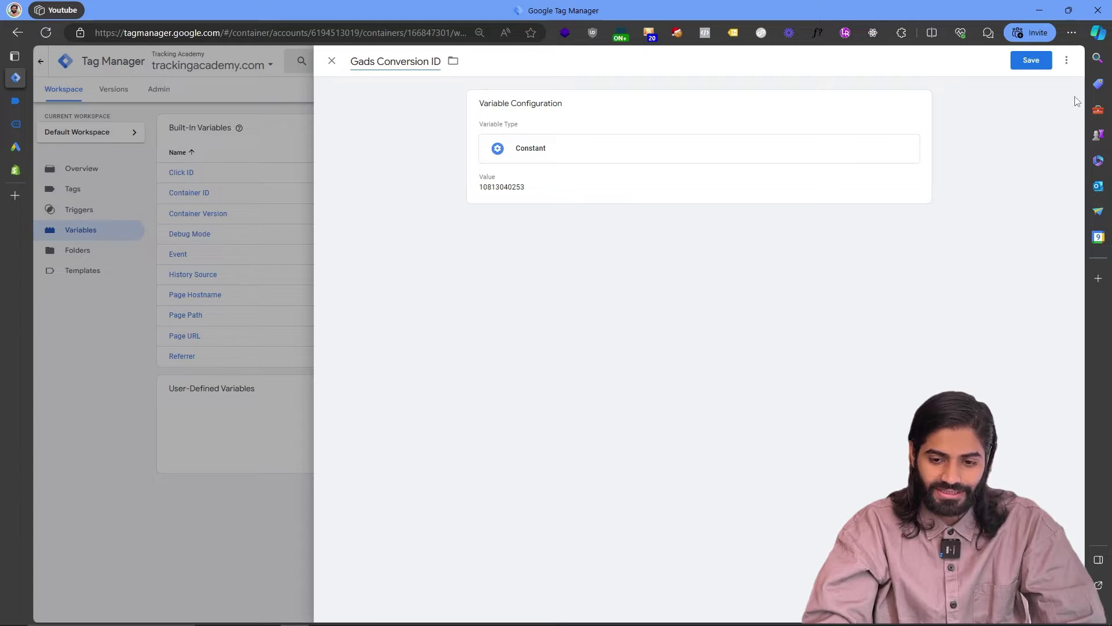
{"action": "left_click", "coordinate": [1026, 64]}
Save the purchase conversion label as constant variable 'Gads CL Purchase', then finish the conversion action.
{"action": "left_click", "coordinate": [16, 147]}
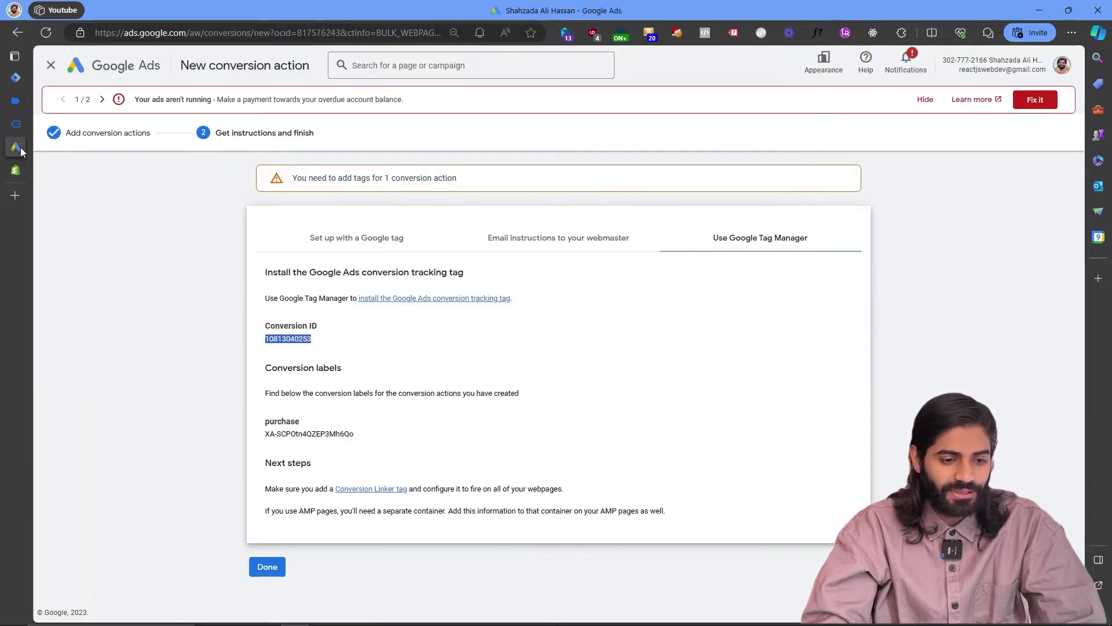
{"action": "left_click_drag", "start_coordinate": [359, 438], "coordinate": [259, 439]}
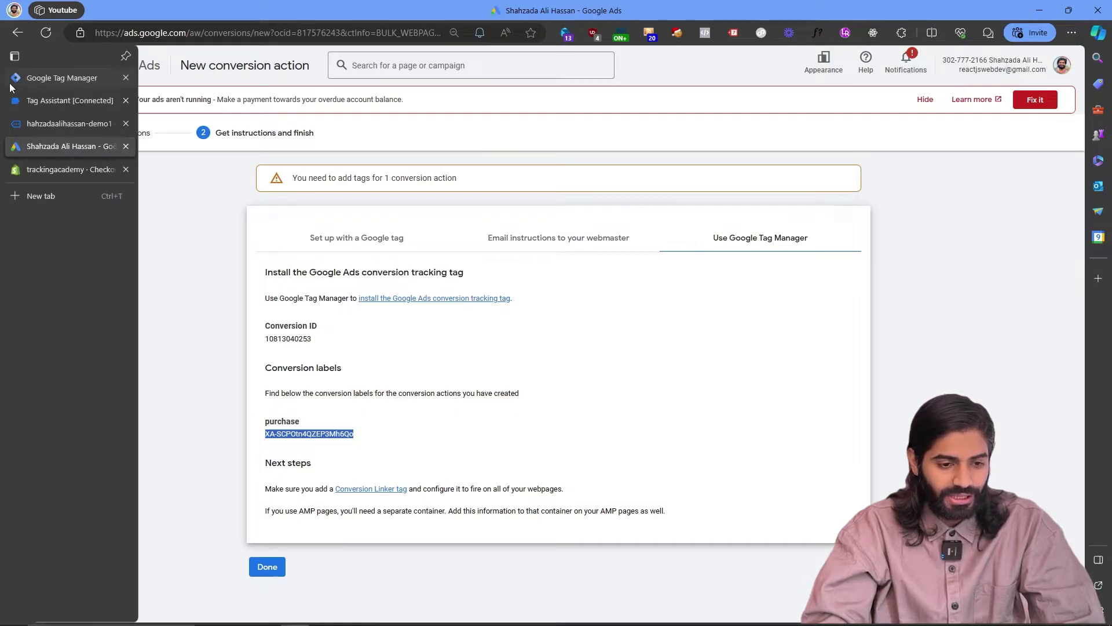
{"action": "left_click", "coordinate": [15, 77]}
{"action": "left_click", "coordinate": [840, 388]}
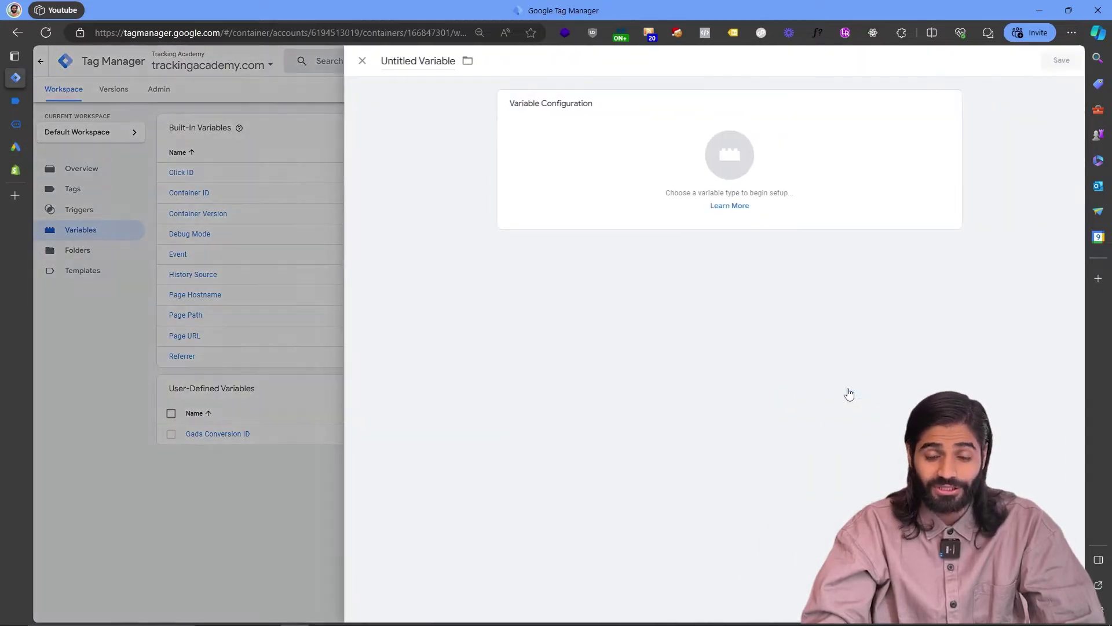
{"action": "left_click", "coordinate": [822, 215]}
{"action": "left_click", "coordinate": [805, 503]}
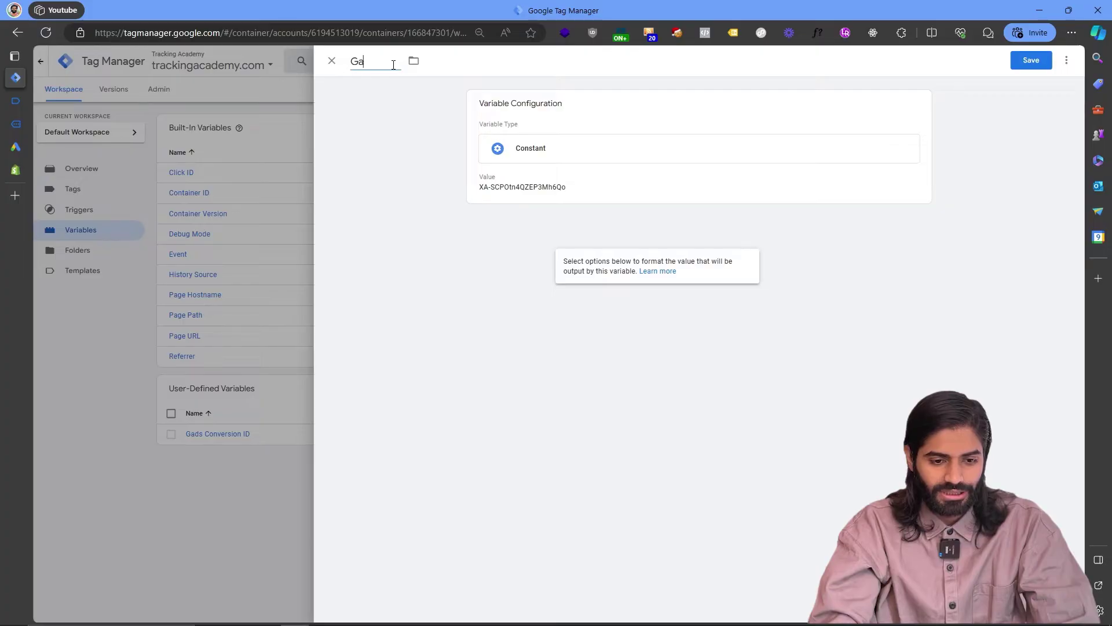
{"action": "type", "text": "s C"}
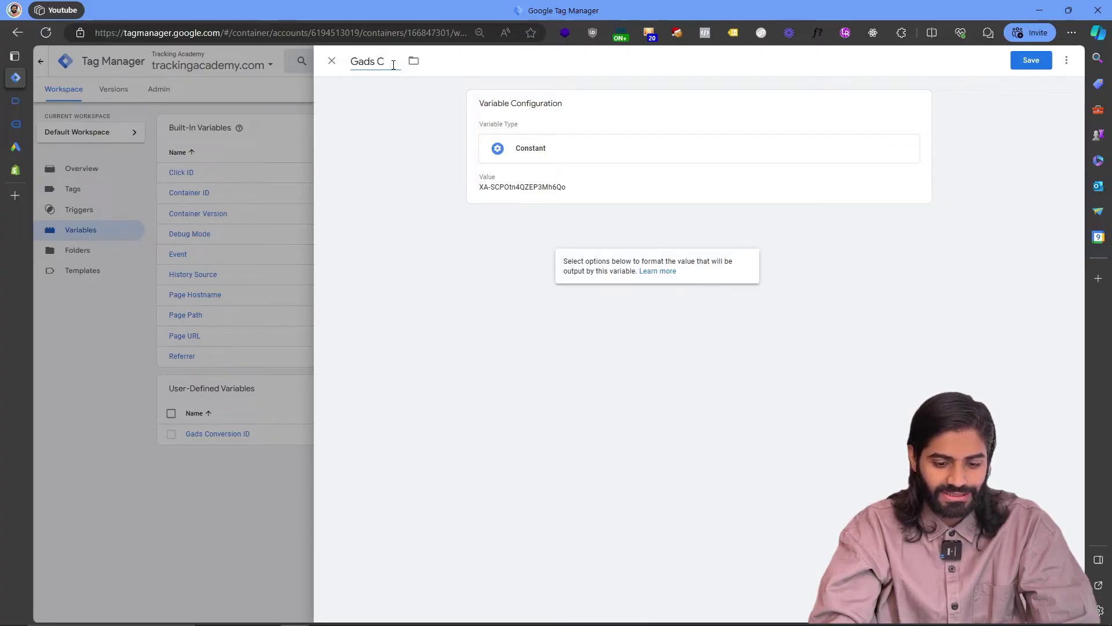
{"action": "type", "text": "L Purchase"}
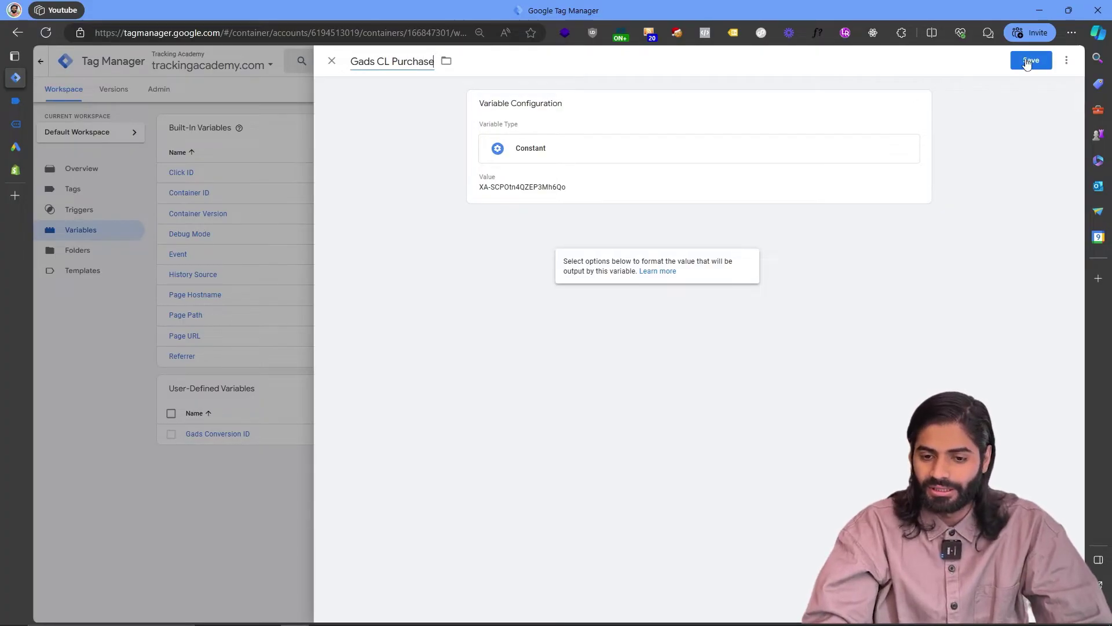
{"action": "left_click", "coordinate": [1030, 58]}
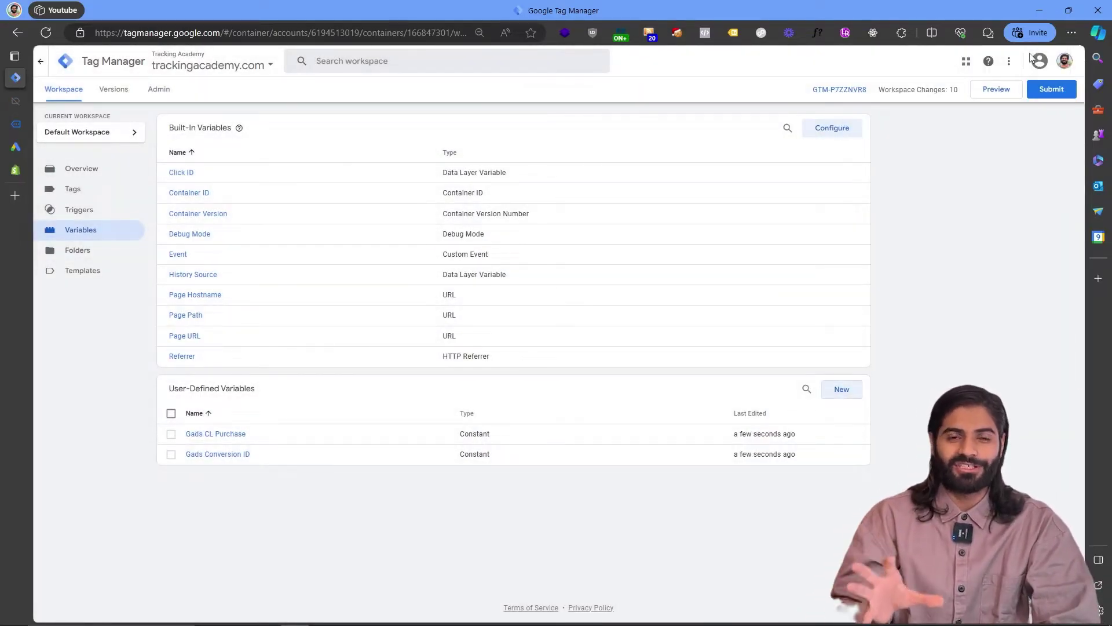
{"action": "left_click", "coordinate": [22, 146]}
{"action": "left_click", "coordinate": [269, 573]}
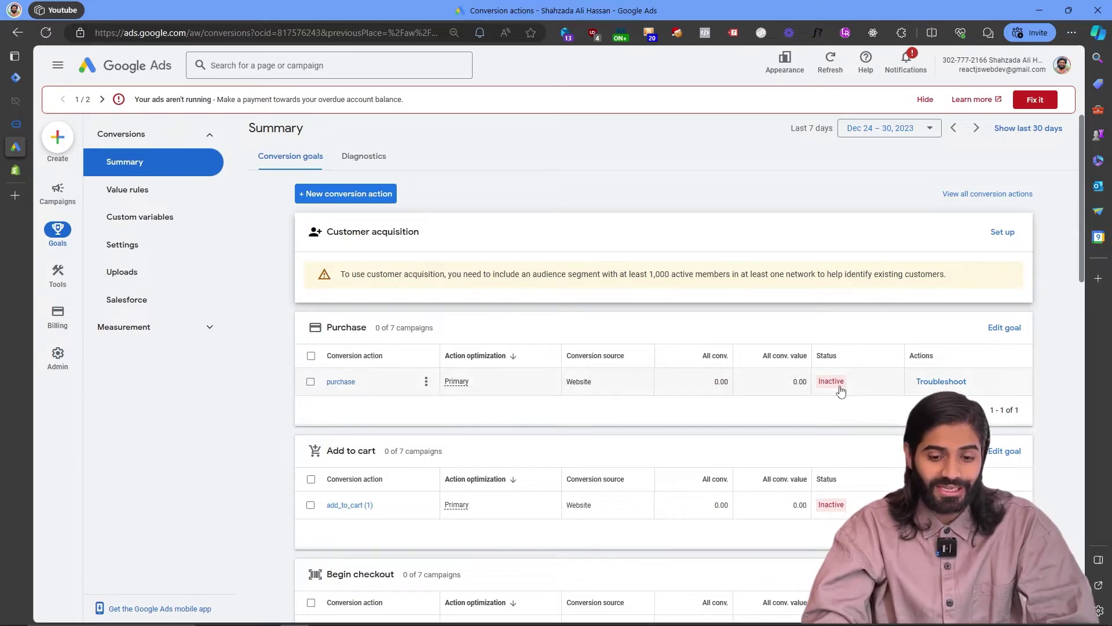
Confirm the purchase conversion is listed as a primary Website action under the Purchase goal.
{"action": "mouse_move", "coordinate": [840, 391]}
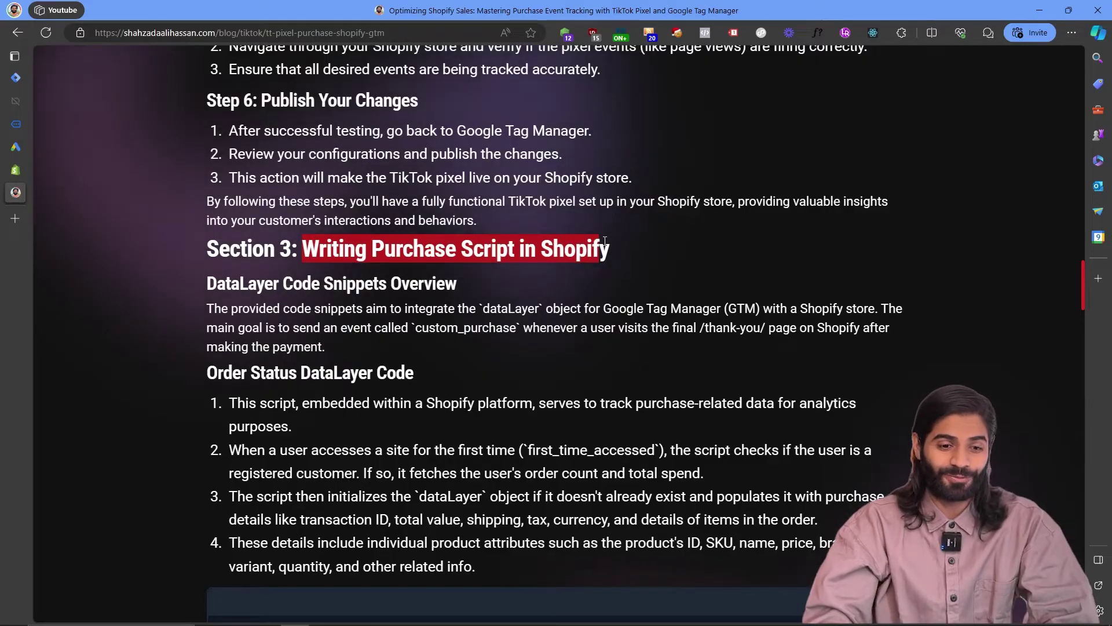
Copy the order status dataLayer script from the shahzadaalihassan.com blog post.
{"action": "scroll", "coordinate": [604, 241], "scroll_direction": "down", "scroll_amount": 8}
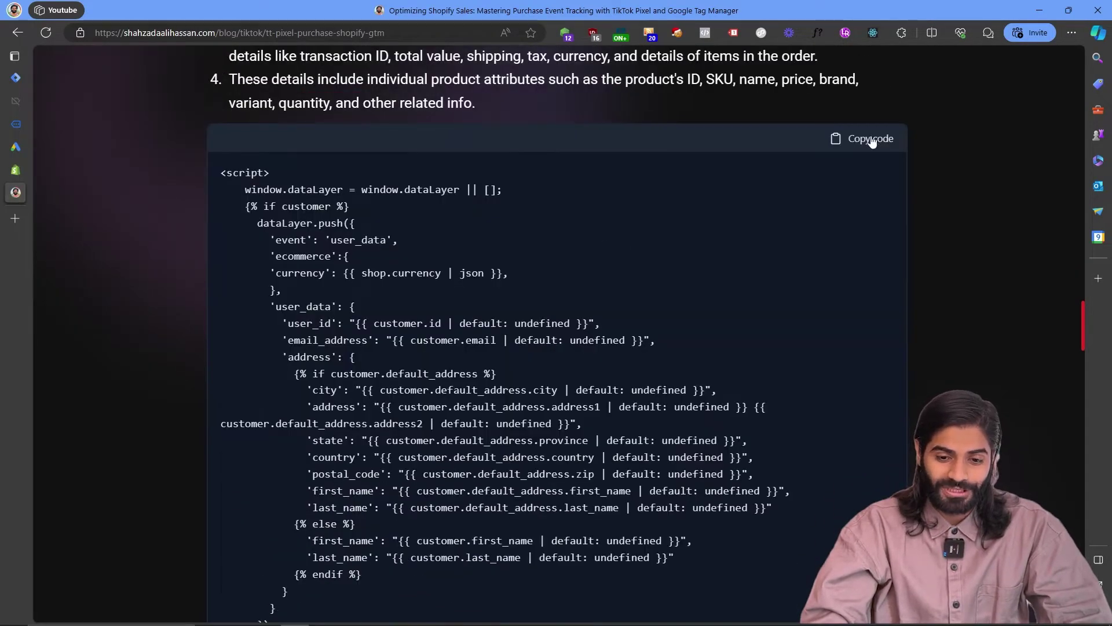
{"action": "left_click", "coordinate": [864, 139]}
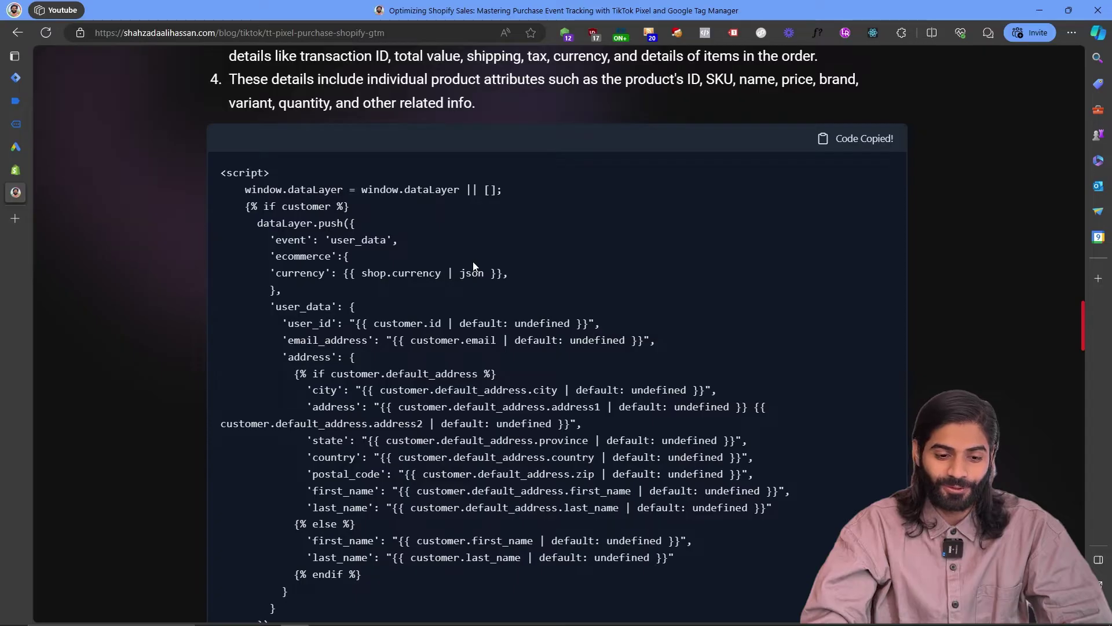
{"action": "scroll", "coordinate": [473, 263], "scroll_direction": "down", "scroll_amount": 2}
{"action": "scroll", "coordinate": [406, 260], "scroll_direction": "down", "scroll_amount": 4}
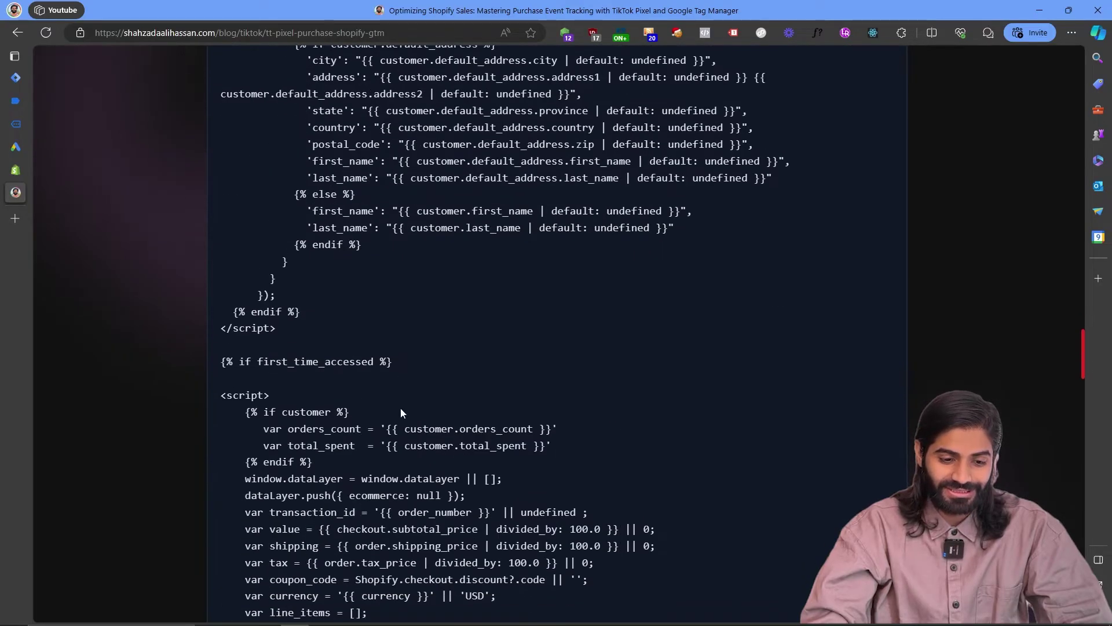
{"action": "left_click", "coordinate": [16, 171]}
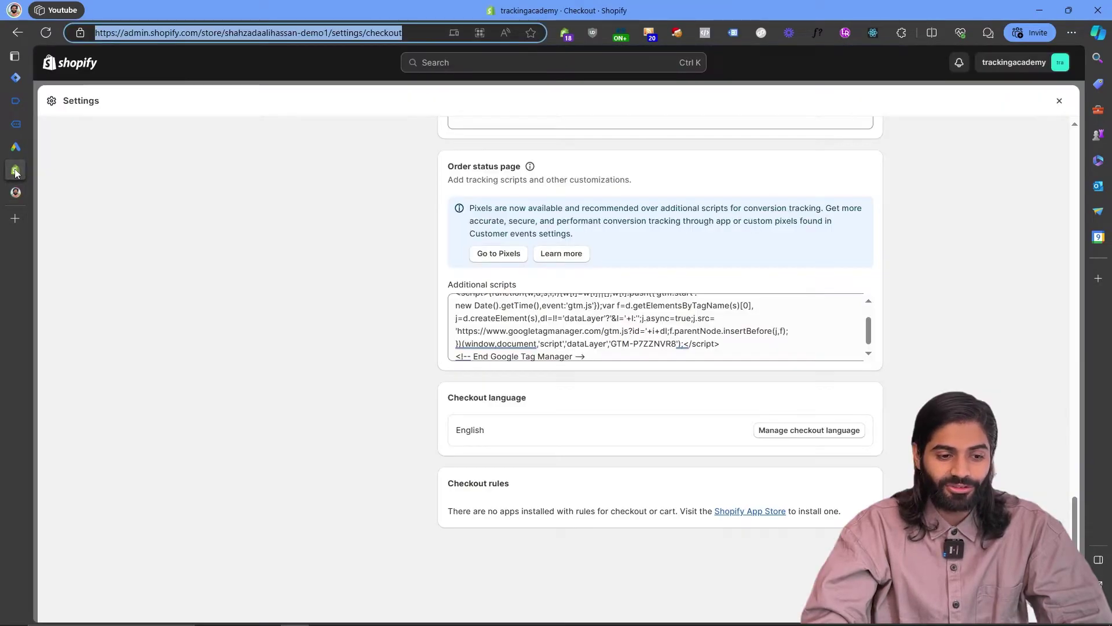
Paste the purchase dataLayer script below the Tag Manager snippet in Additional scripts and save.
{"action": "scroll", "coordinate": [598, 323], "scroll_direction": "down", "scroll_amount": 1}
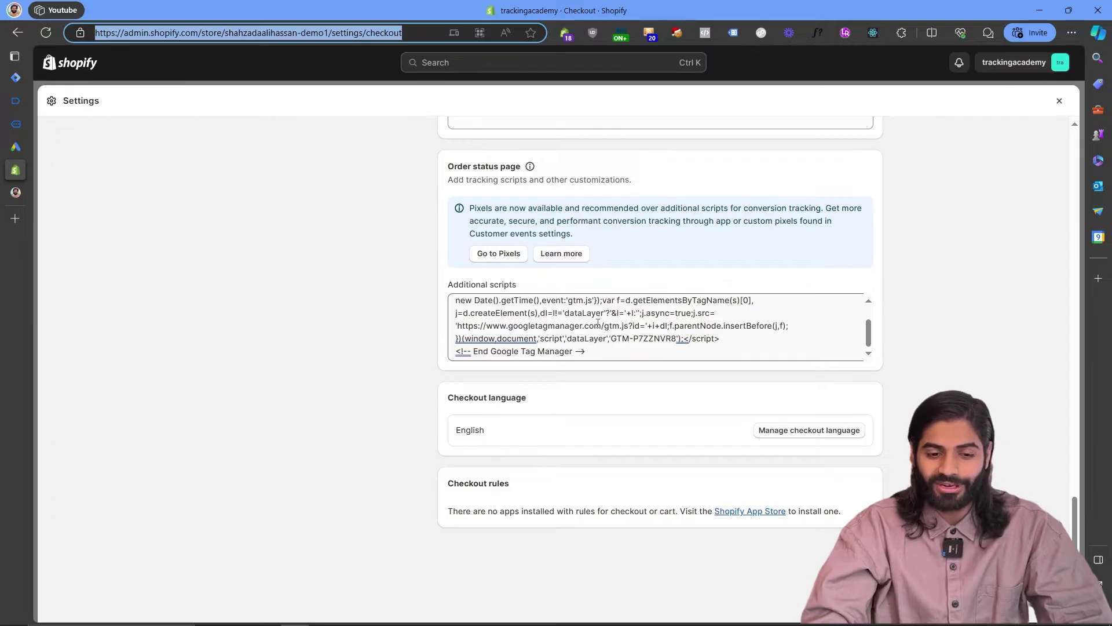
{"action": "left_click", "coordinate": [616, 353]}
{"action": "key", "text": "Return"}
{"action": "key", "text": "Return"}
{"action": "key", "text": "ctrl+v"}
{"action": "key", "text": "ctrl+s"}
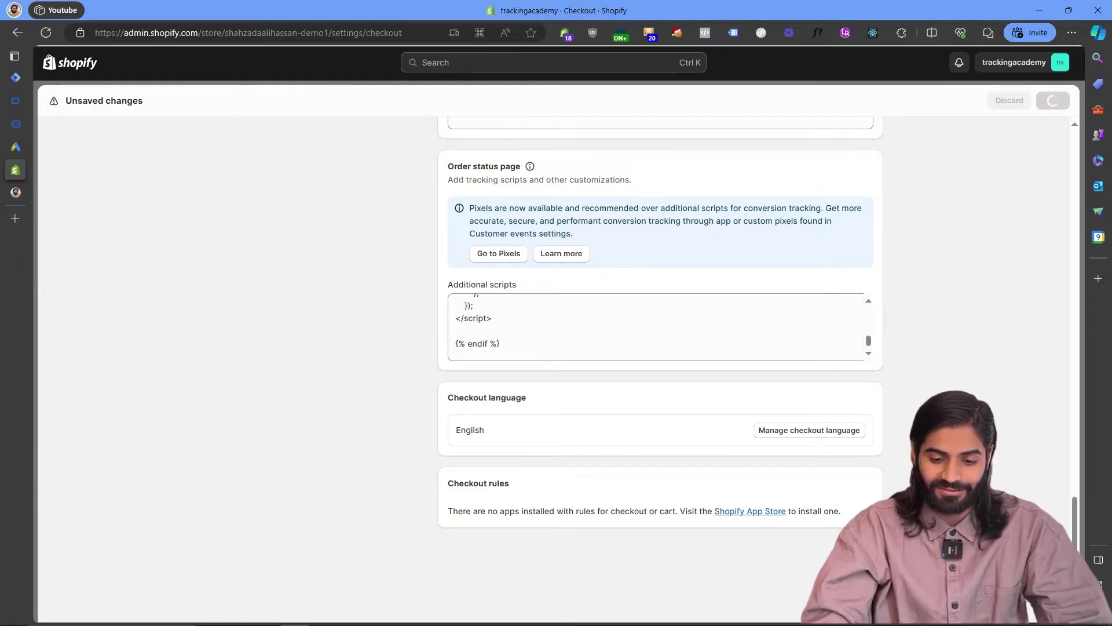
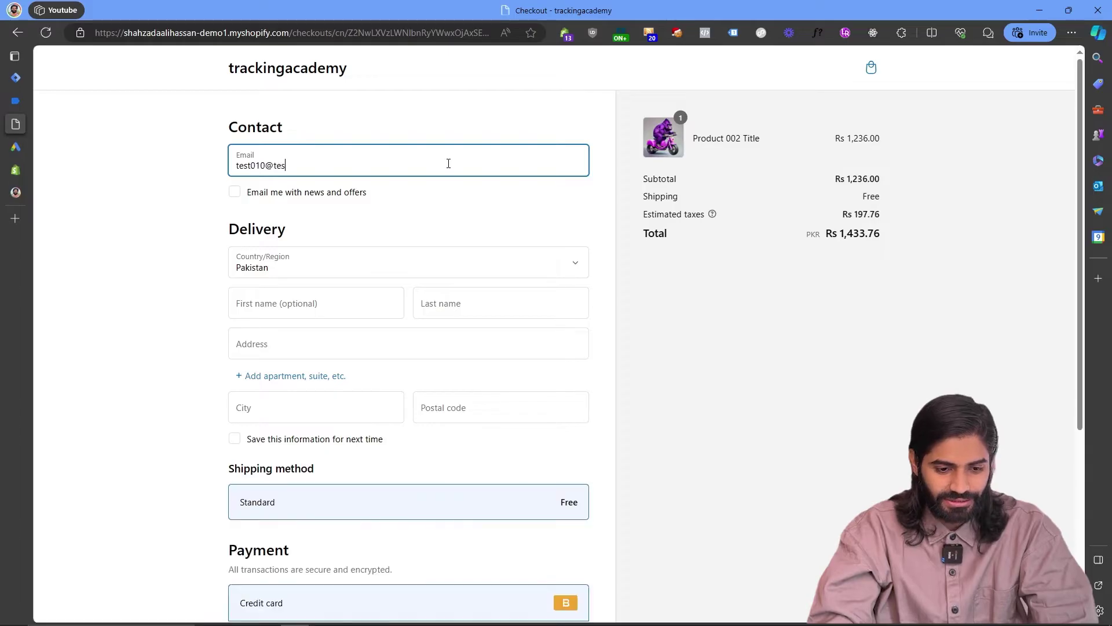
Fill in the delivery first and last name on the Shopify checkout.
{"action": "left_click", "coordinate": [302, 305]}
{"action": "type", "text": "test"}
{"action": "key", "text": "Tab"}
{"action": "type", "text": "010"}
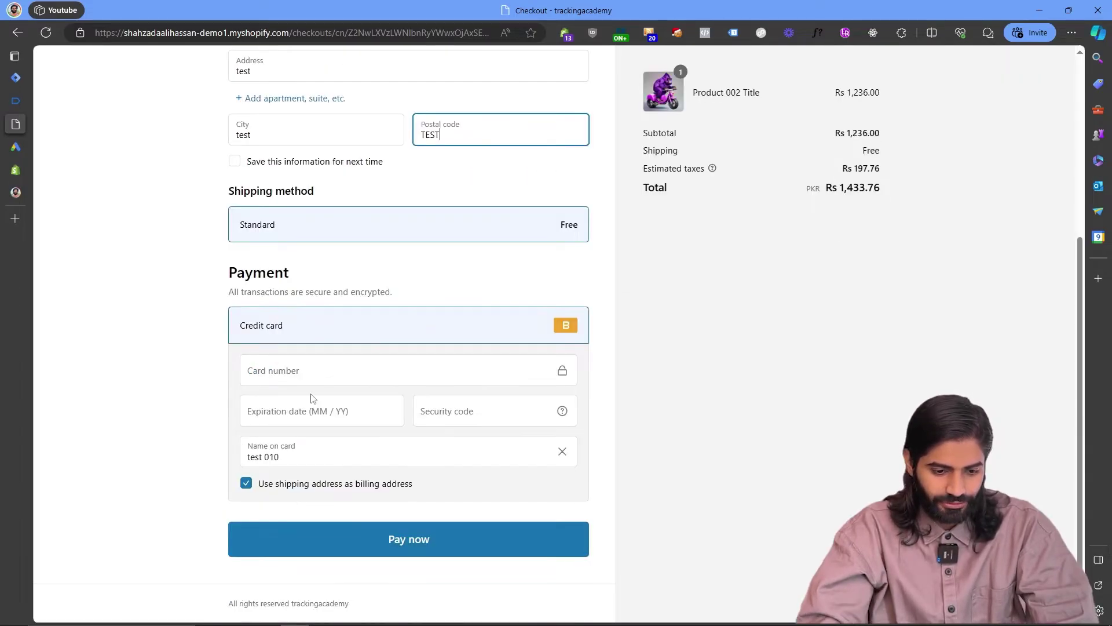
Enter the bogus test card details with 'Bogus Card' as the cardholder name, and pay for the order.
{"action": "left_click", "coordinate": [277, 373]}
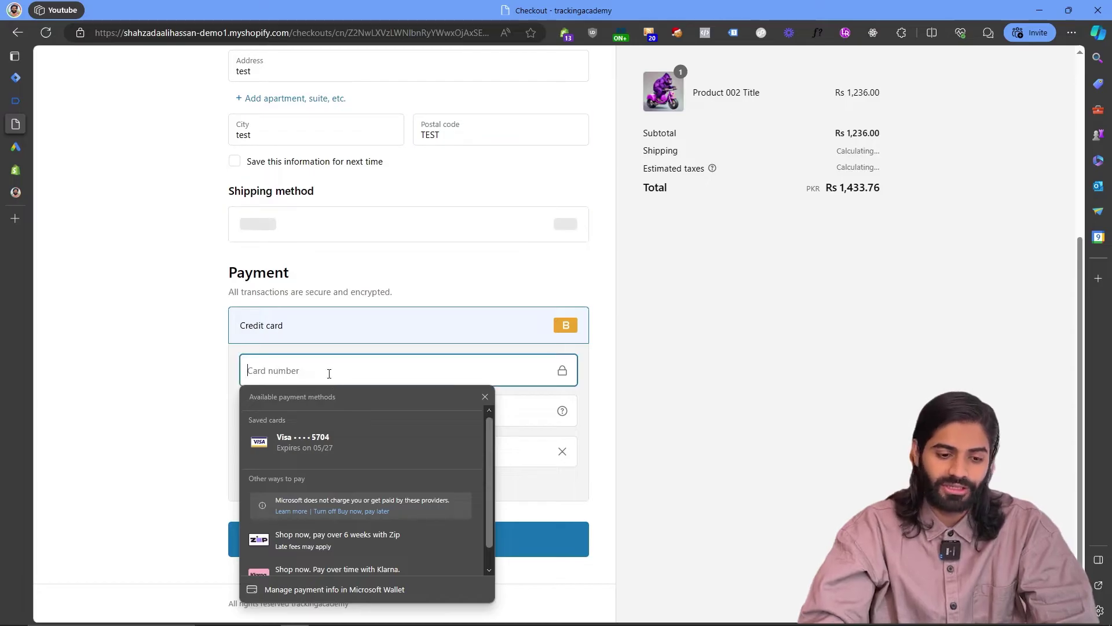
{"action": "type", "text": "1"}
{"action": "left_click", "coordinate": [305, 412]}
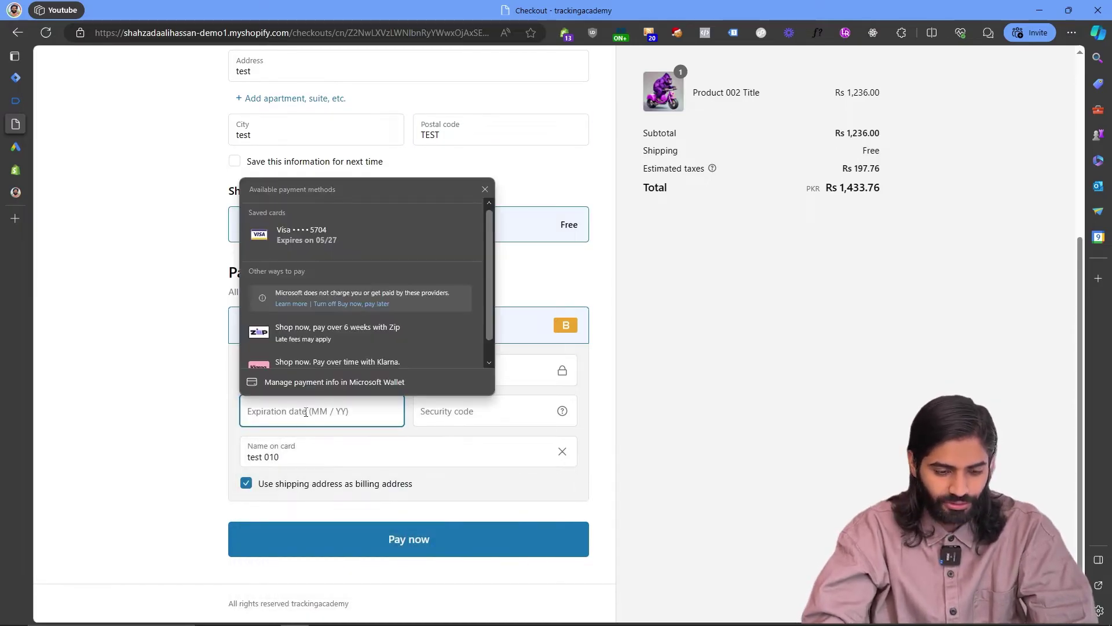
{"action": "type", "text": "12 / 24"}
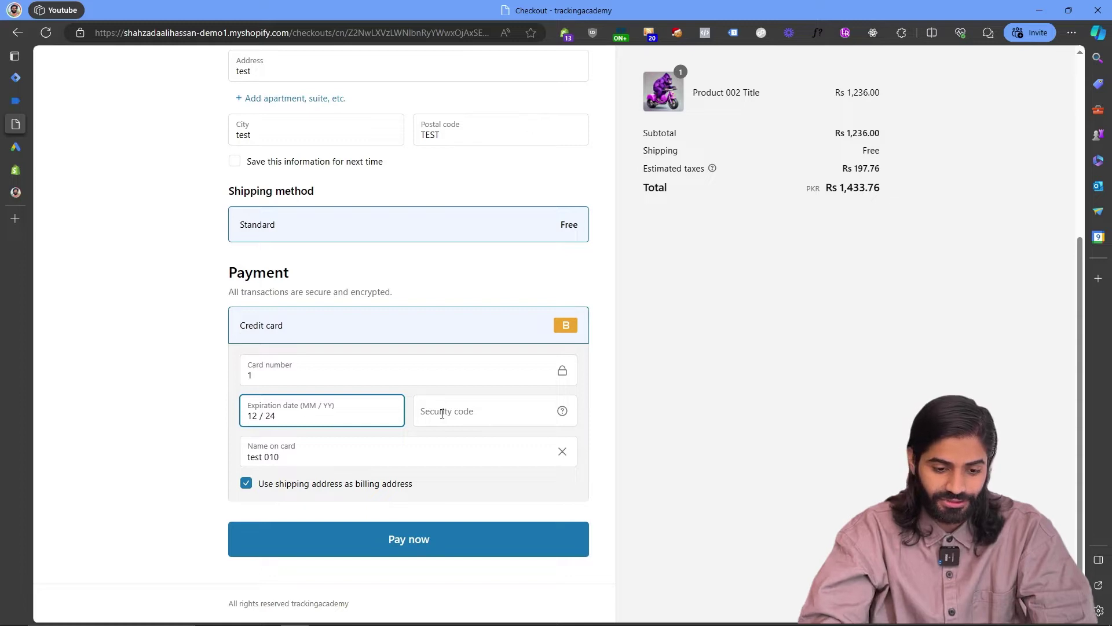
{"action": "left_click", "coordinate": [442, 414]}
{"action": "type", "text": "123"}
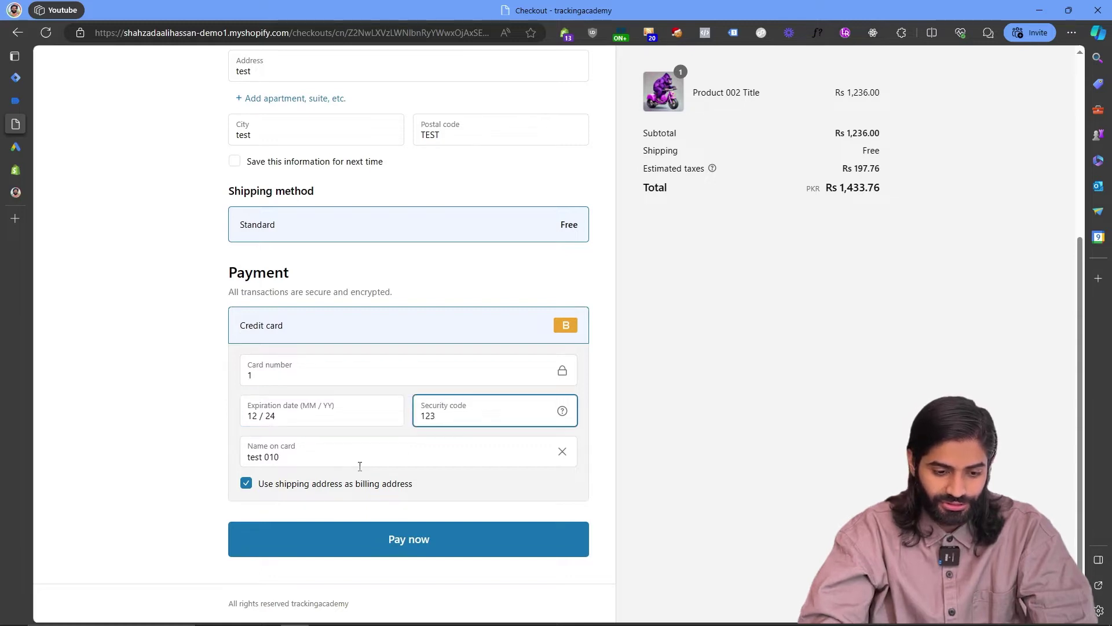
{"action": "left_click", "coordinate": [358, 457]}
{"action": "key", "text": "ctrl+a"}
{"action": "type", "text": "Bo"}
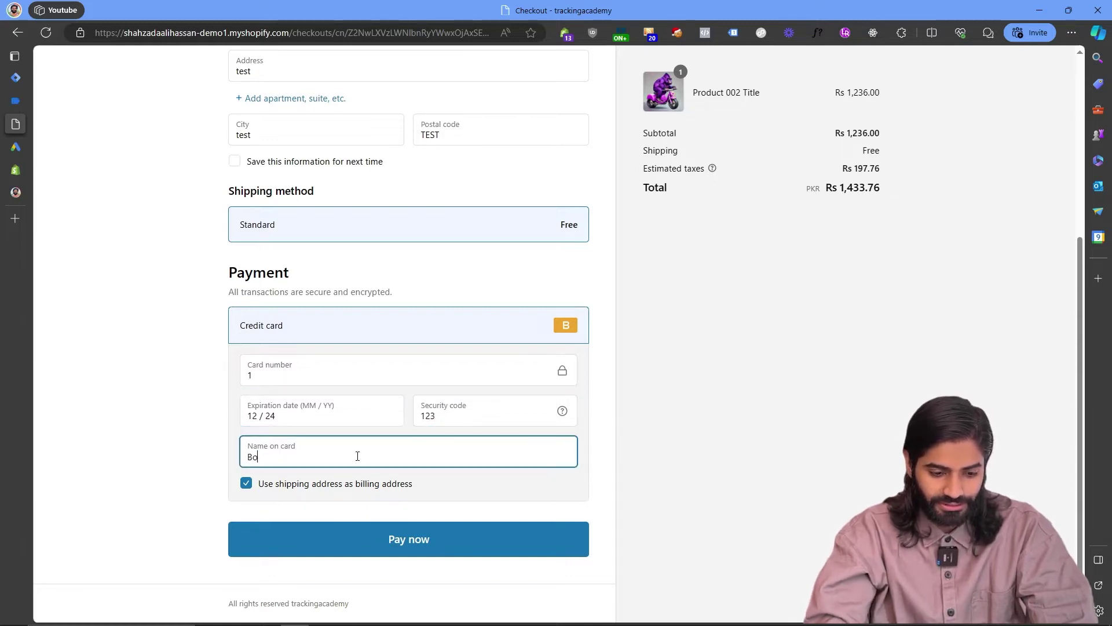
{"action": "type", "text": "gus Card"}
{"action": "left_click", "coordinate": [354, 528]}
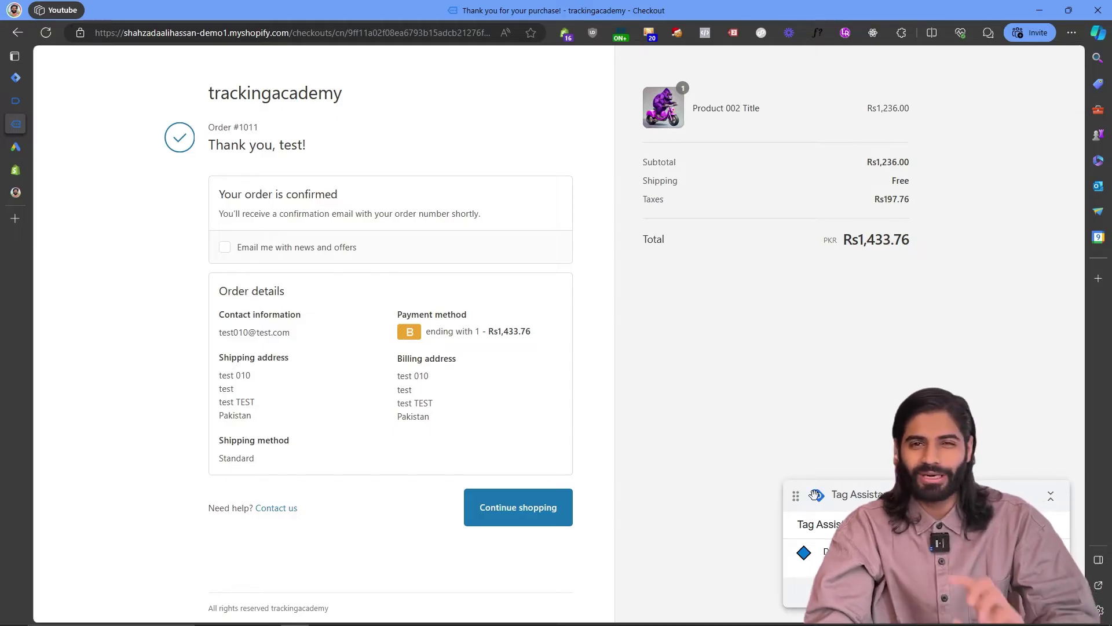
In Tag Assistant, open the thank-you page's user_data event and expand its pushed code.
{"action": "left_click", "coordinate": [19, 102]}
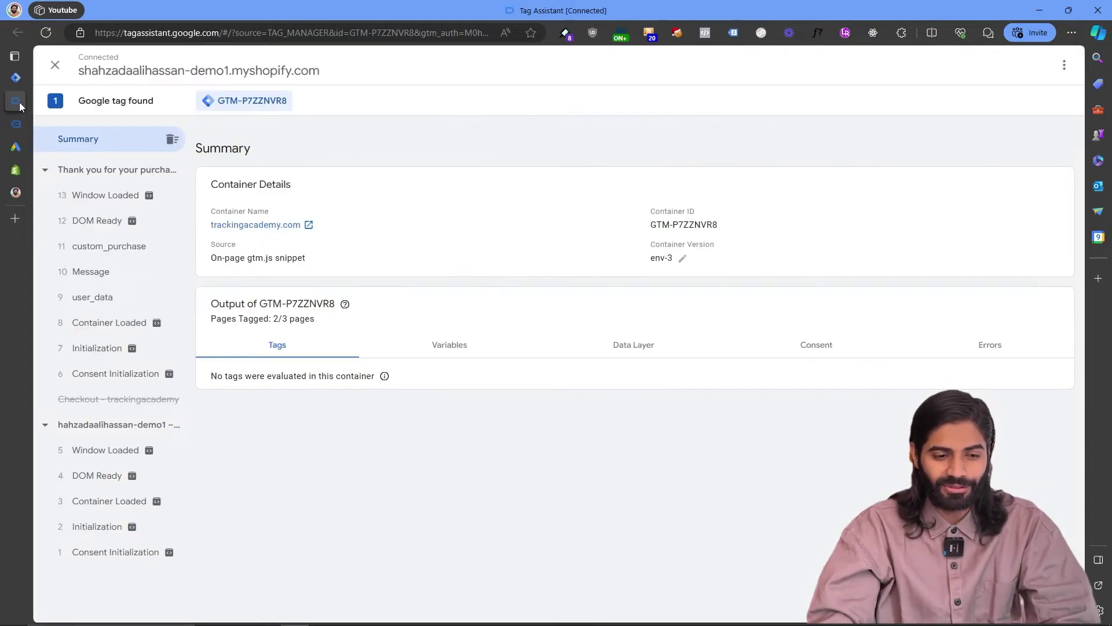
{"action": "left_click", "coordinate": [109, 398]}
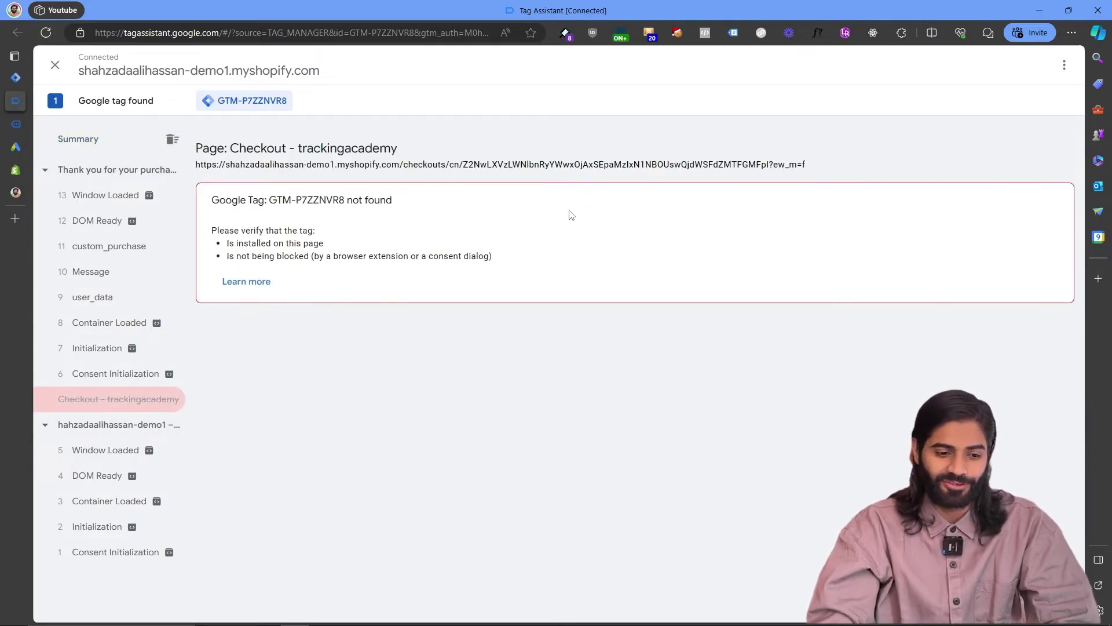
{"action": "left_click", "coordinate": [131, 171]}
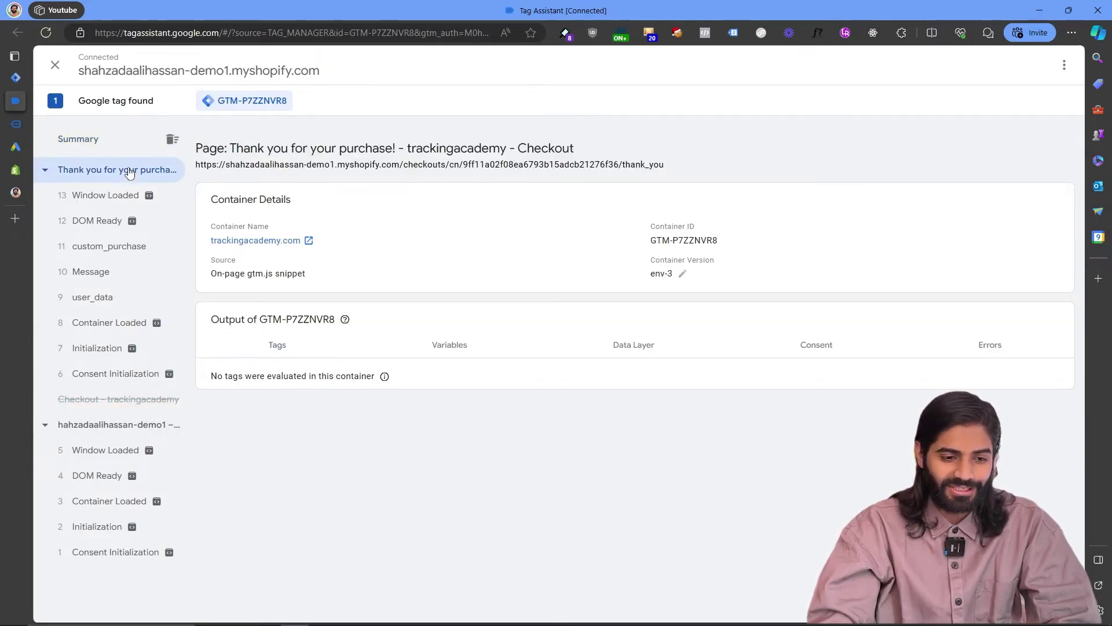
{"action": "left_click", "coordinate": [140, 301]}
{"action": "left_click", "coordinate": [664, 219]}
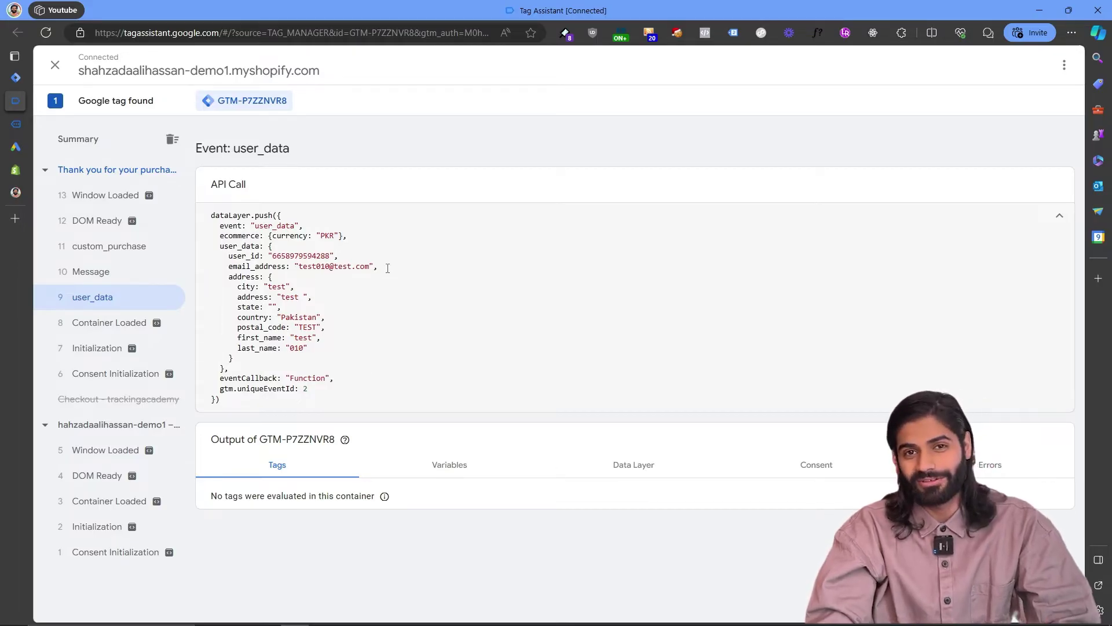
Show the custom_purchase event's data layer values, highlighting the ecommerce and user_data blocks.
{"action": "left_click", "coordinate": [93, 245]}
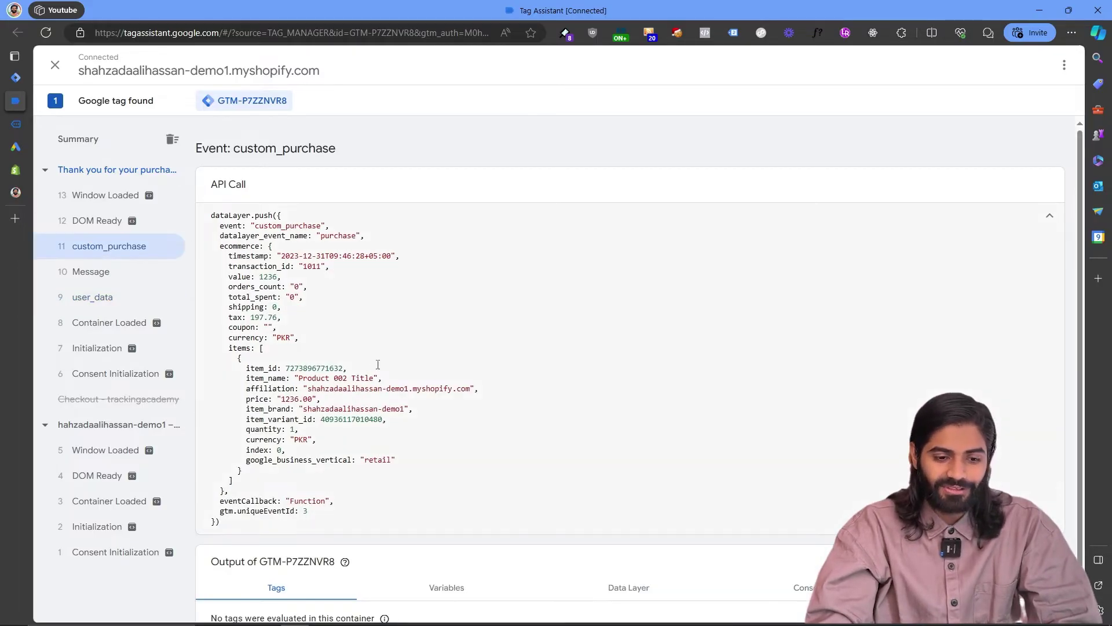
{"action": "left_click", "coordinate": [651, 566]}
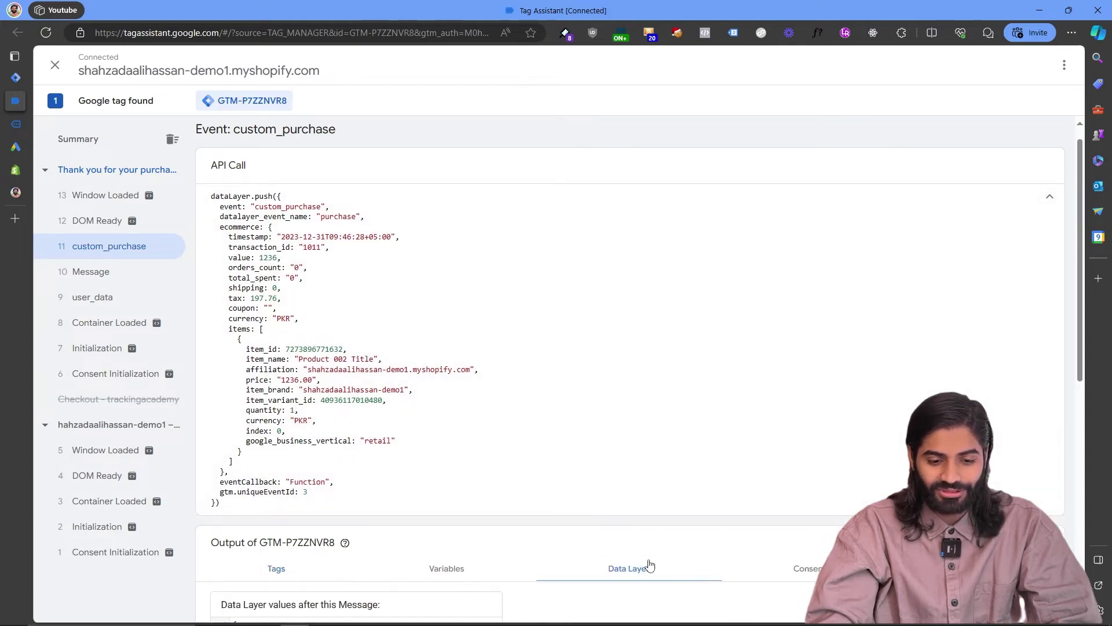
{"action": "scroll", "coordinate": [650, 565], "scroll_direction": "down", "scroll_amount": 5}
{"action": "scroll", "coordinate": [650, 565], "scroll_direction": "down", "scroll_amount": 2}
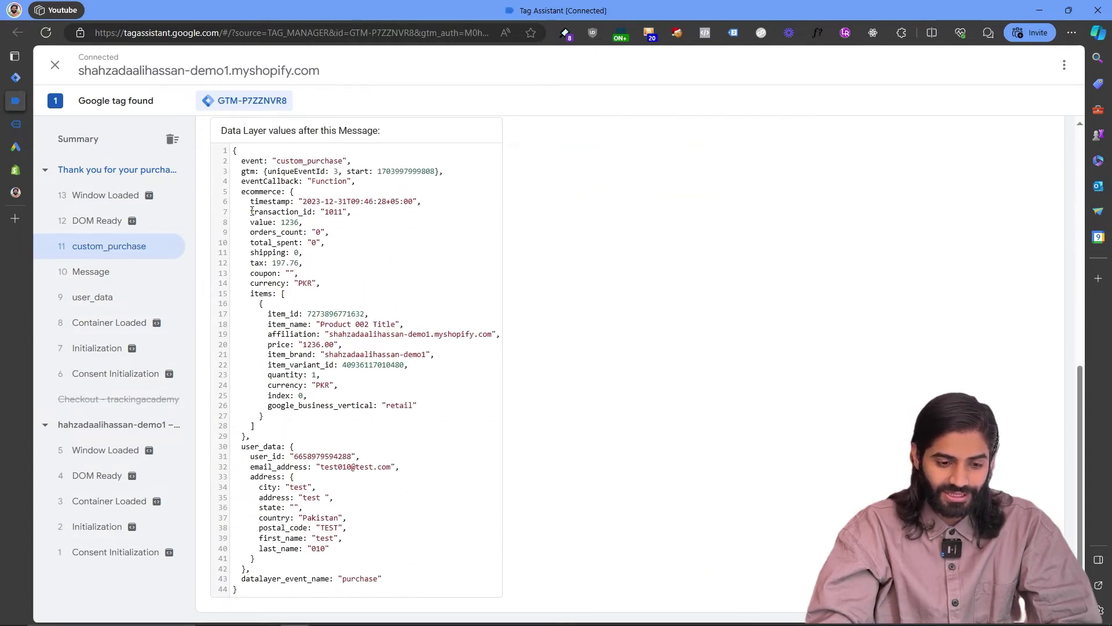
{"action": "left_click_drag", "start_coordinate": [252, 435], "coordinate": [222, 199]}
{"action": "left_click_drag", "start_coordinate": [263, 571], "coordinate": [222, 446]}
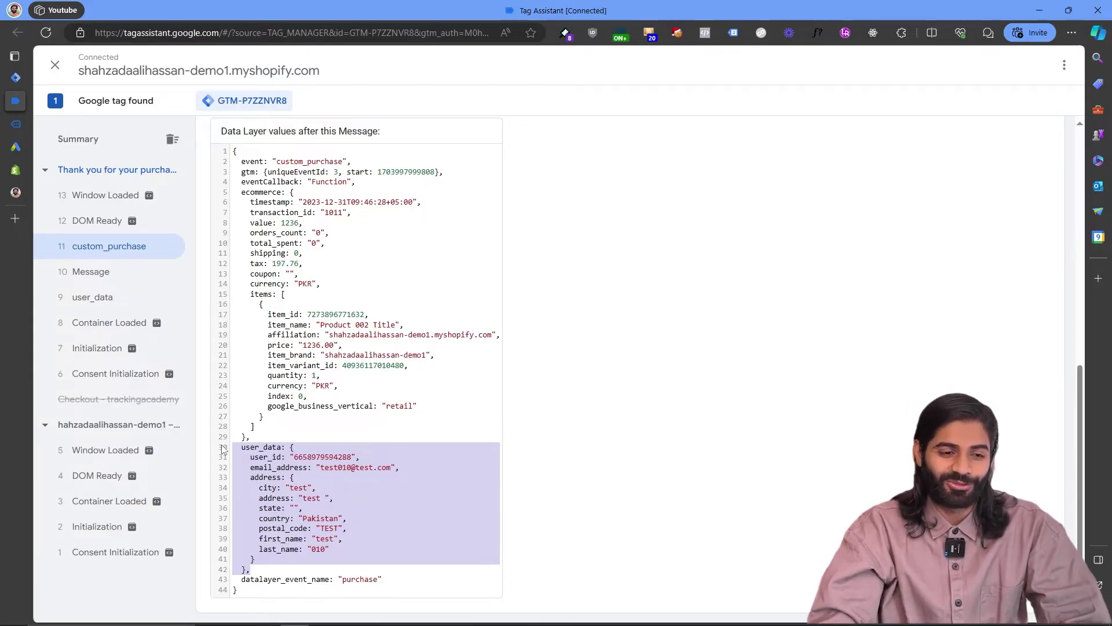
{"action": "scroll", "coordinate": [402, 296], "scroll_direction": "up", "scroll_amount": 8}
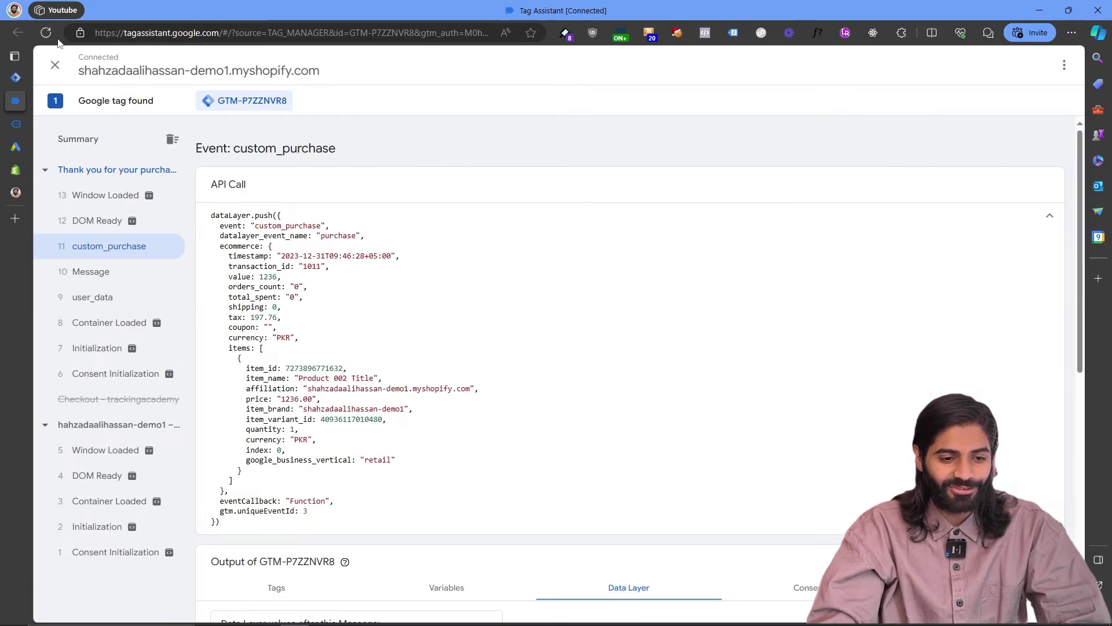
{"action": "left_click", "coordinate": [11, 83]}
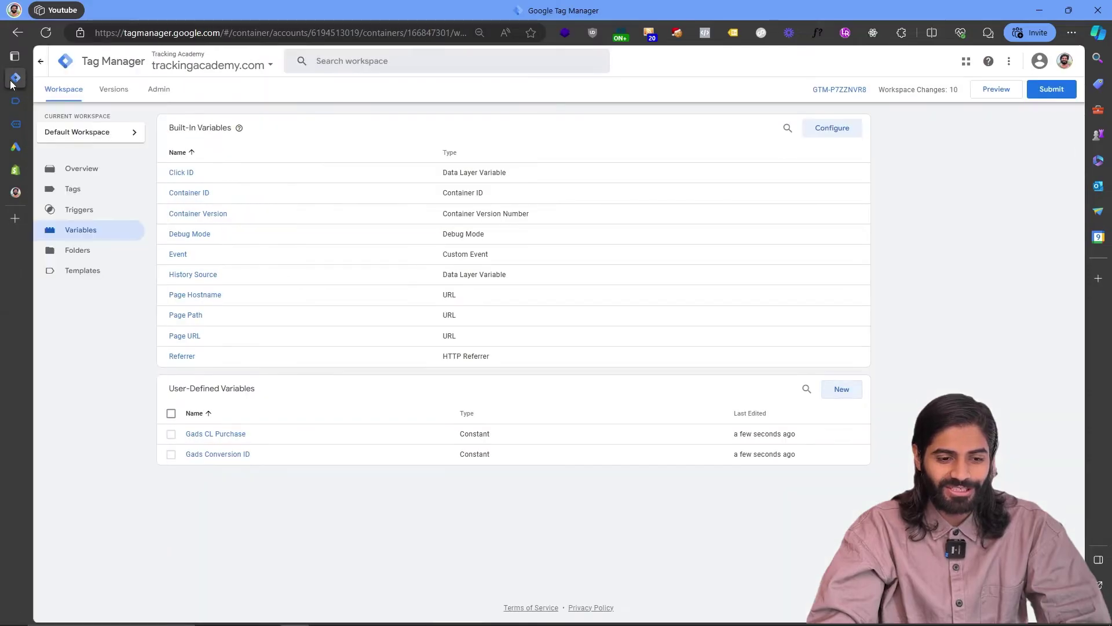
Create a Custom Event trigger whose event name is custom_purchase, copied from Tag Assistant.
{"action": "left_click", "coordinate": [84, 218]}
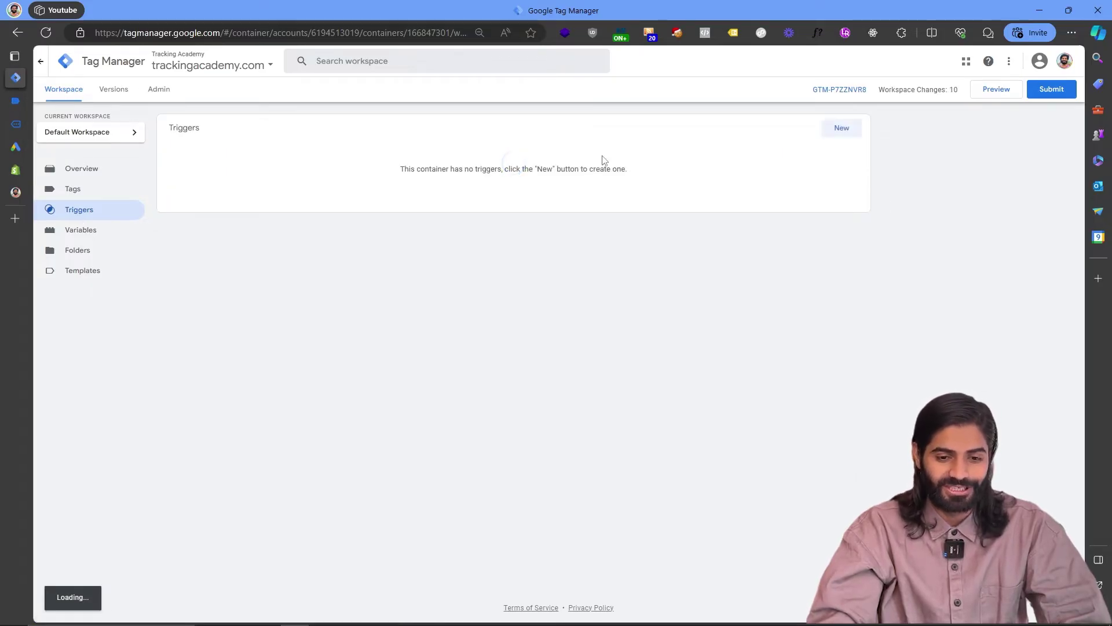
{"action": "left_click", "coordinate": [852, 128]}
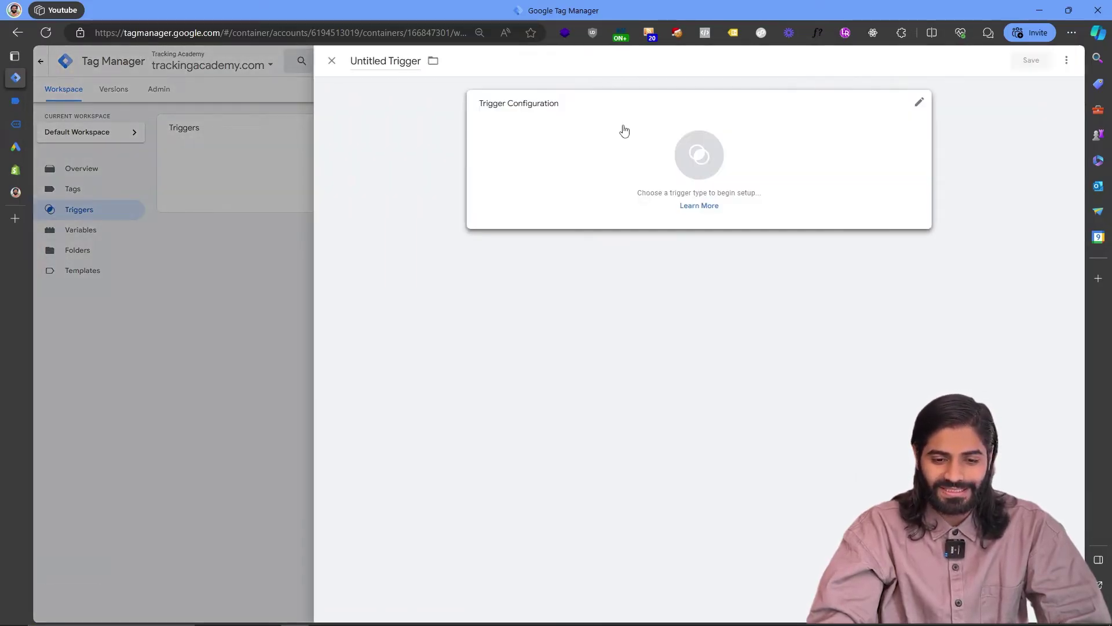
{"action": "left_click", "coordinate": [624, 130]}
{"action": "left_click", "coordinate": [818, 519]}
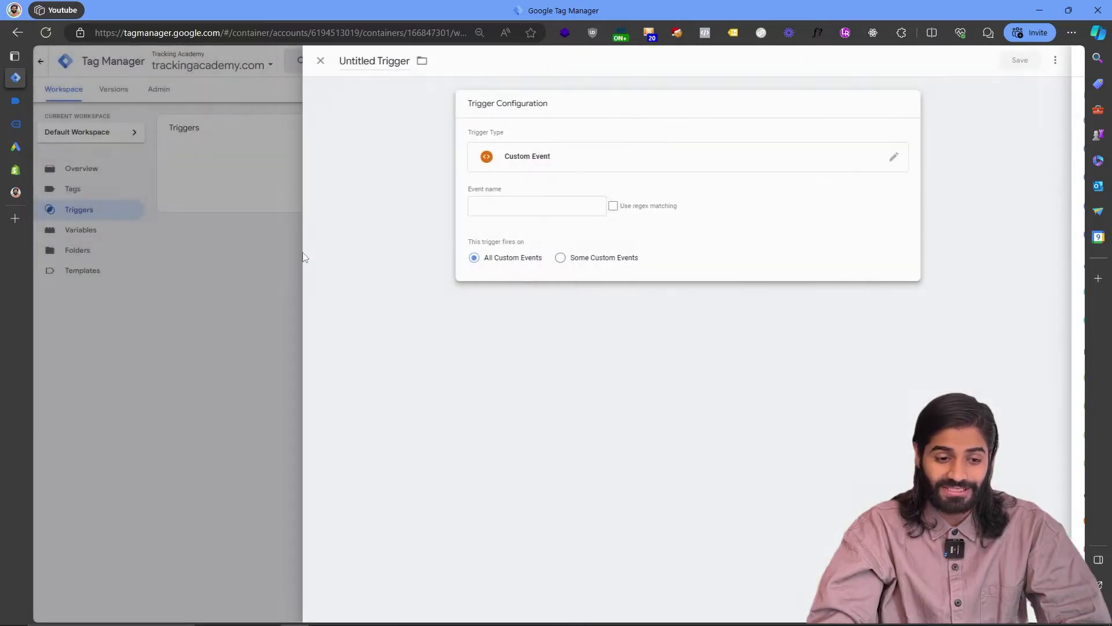
{"action": "left_click", "coordinate": [16, 123]}
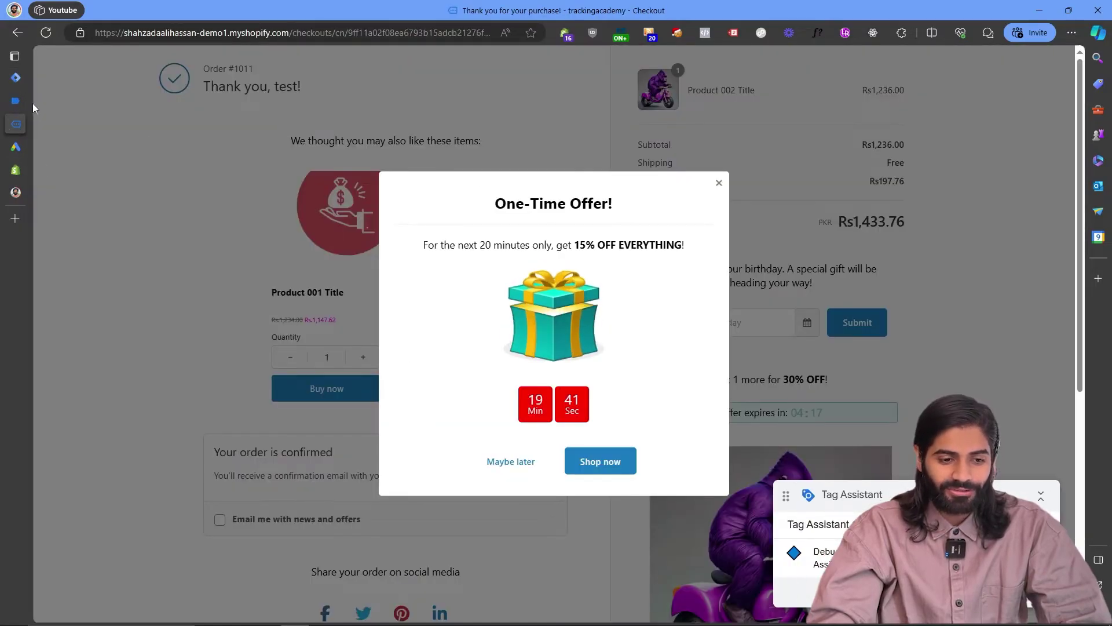
{"action": "left_click", "coordinate": [17, 100]}
{"action": "double_click", "coordinate": [301, 154]}
{"action": "right_click", "coordinate": [307, 154]}
{"action": "left_click", "coordinate": [324, 158]}
{"action": "left_click", "coordinate": [15, 77]}
{"action": "left_click", "coordinate": [553, 207]}
{"action": "key", "text": "ctrl+v"}
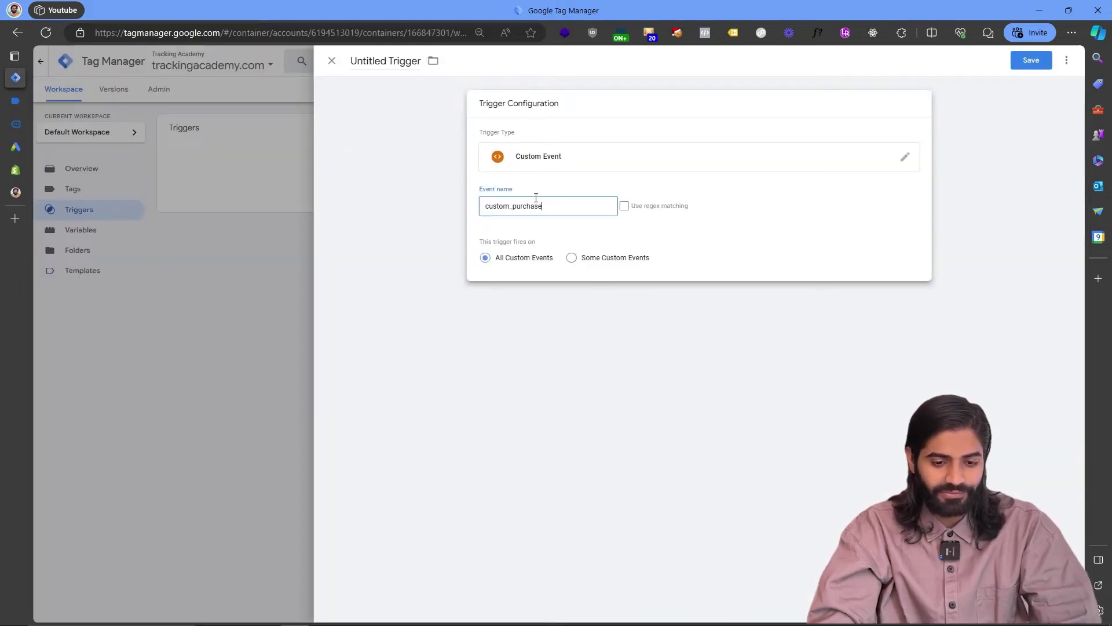
Name the trigger 'CE custom_purchase' and save it.
{"action": "left_click", "coordinate": [386, 60]}
{"action": "type", "text": "CE"}
{"action": "key", "text": "ctrl+v"}
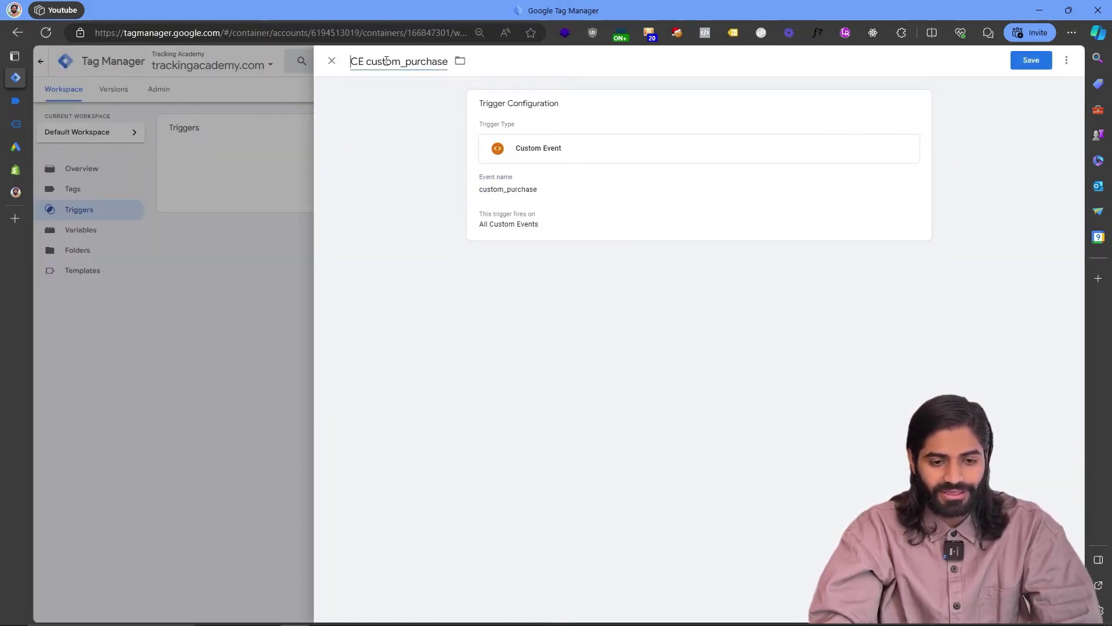
{"action": "left_click", "coordinate": [1035, 65]}
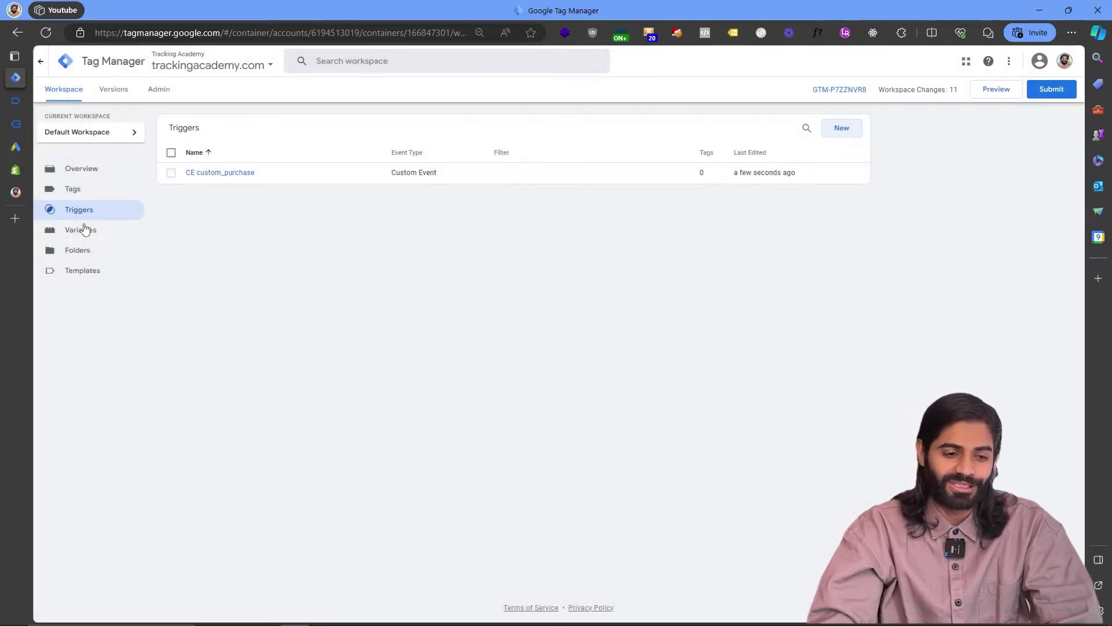
{"action": "left_click", "coordinate": [68, 188]}
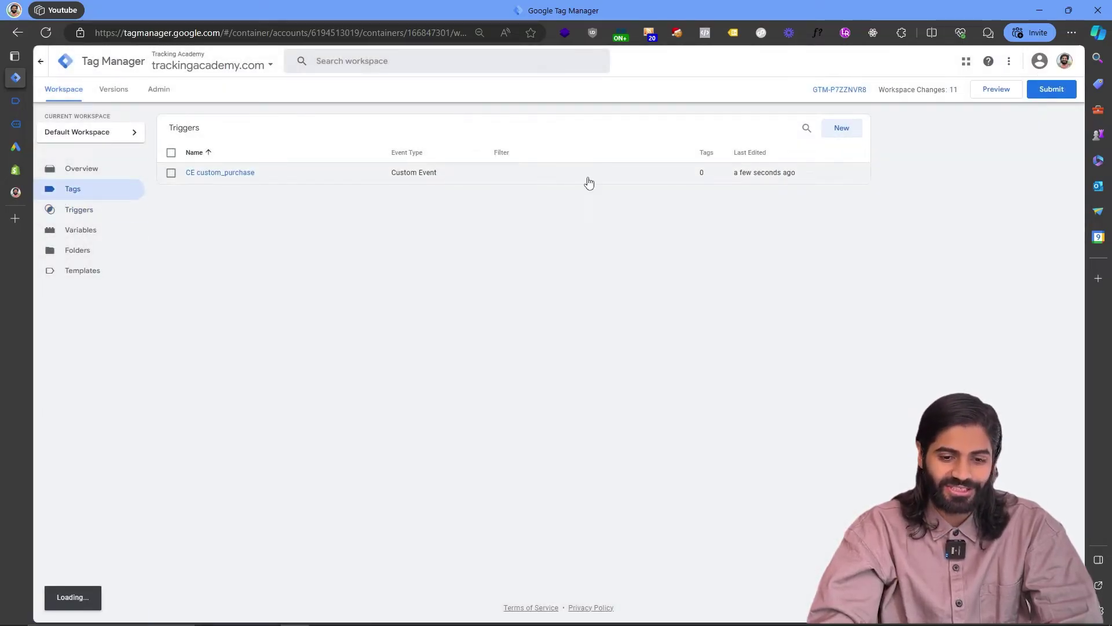
Save a Google Ads Conversion Linker tag named 'Gads Conversion Linker' firing on All Pages.
{"action": "left_click", "coordinate": [842, 128]}
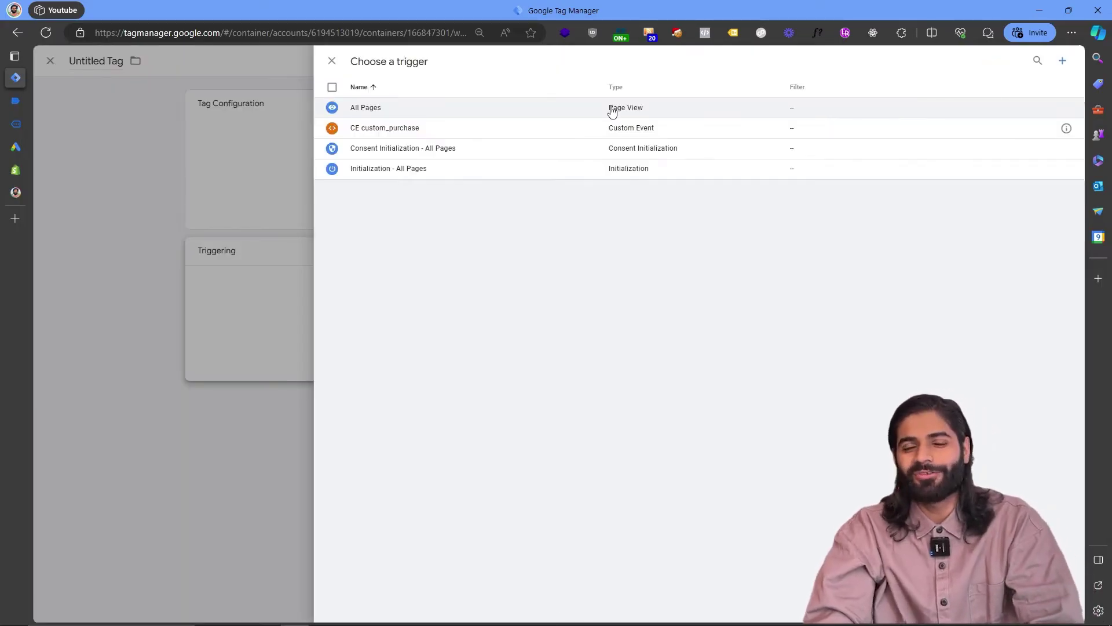
{"action": "left_click", "coordinate": [612, 111]}
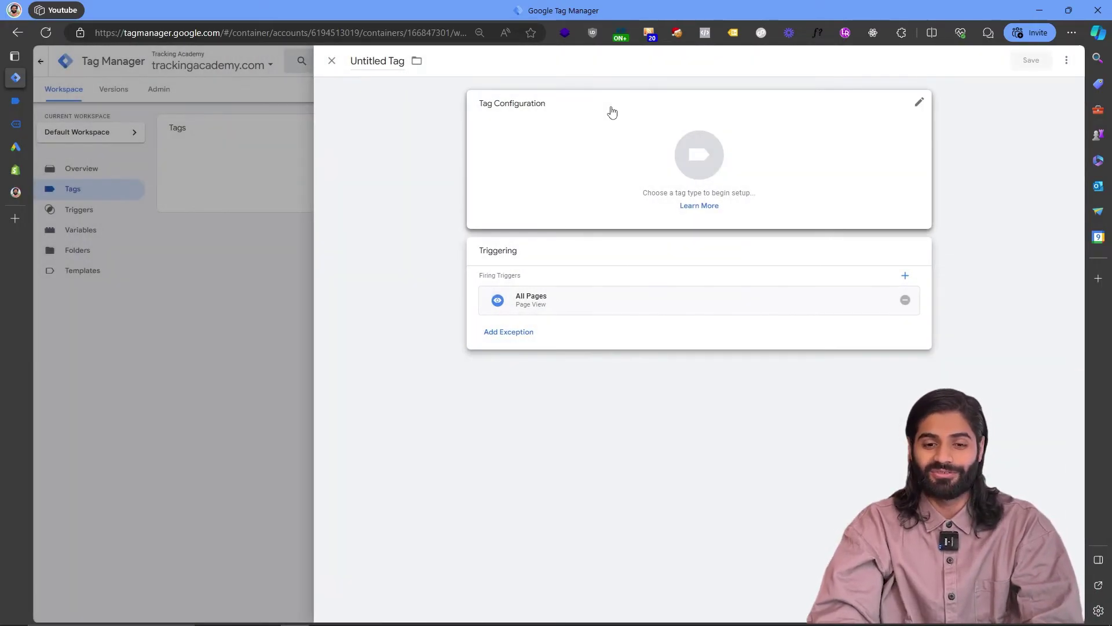
{"action": "left_click", "coordinate": [544, 142]}
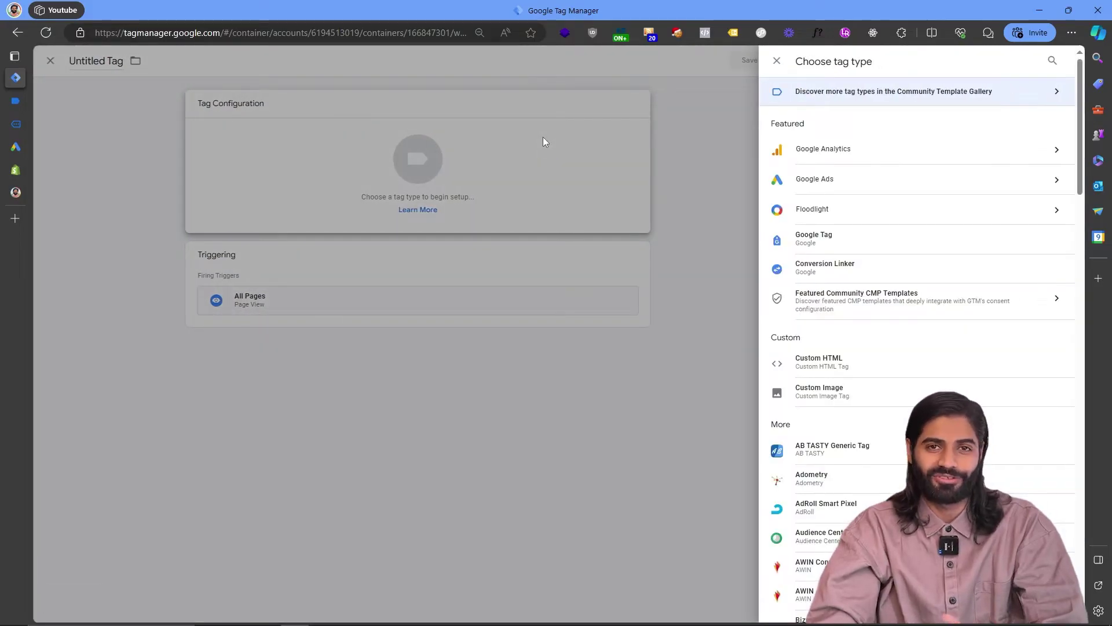
{"action": "left_click", "coordinate": [876, 180]}
{"action": "left_click", "coordinate": [875, 135]}
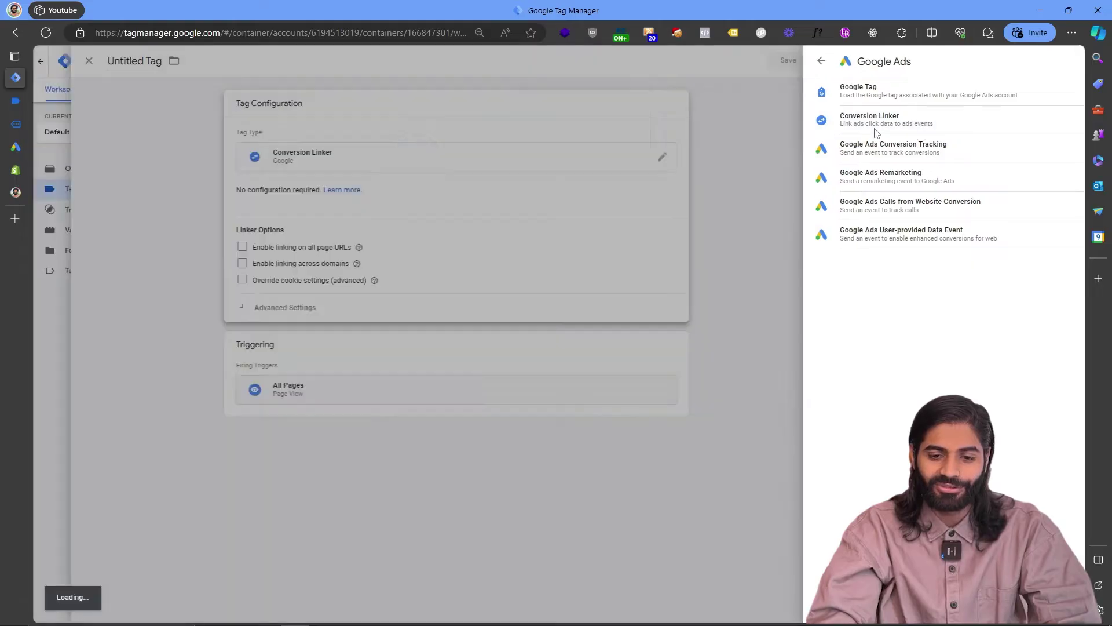
{"action": "left_click", "coordinate": [375, 63]}
{"action": "type", "text": "Gads"}
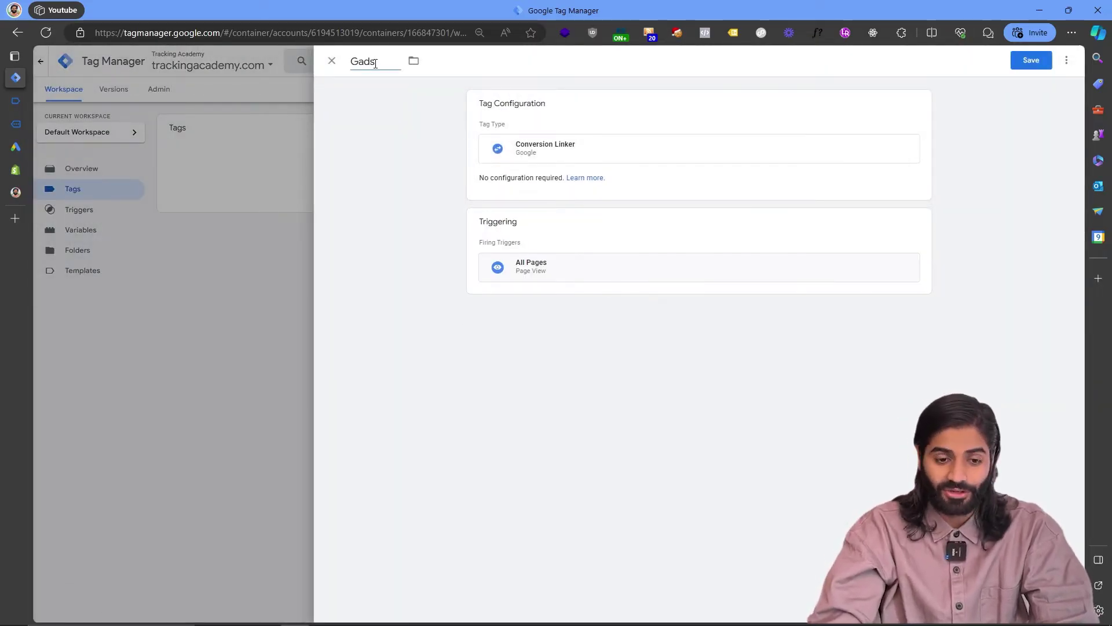
{"action": "type", "text": " Conversion Linker"}
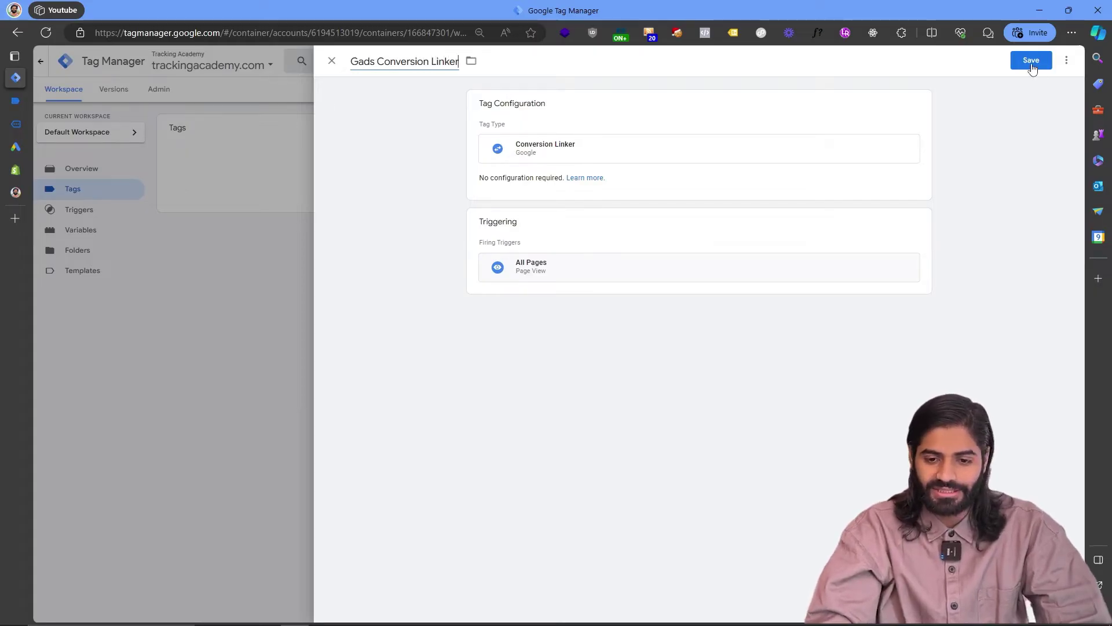
{"action": "left_click", "coordinate": [1032, 67]}
{"action": "left_click", "coordinate": [839, 129]}
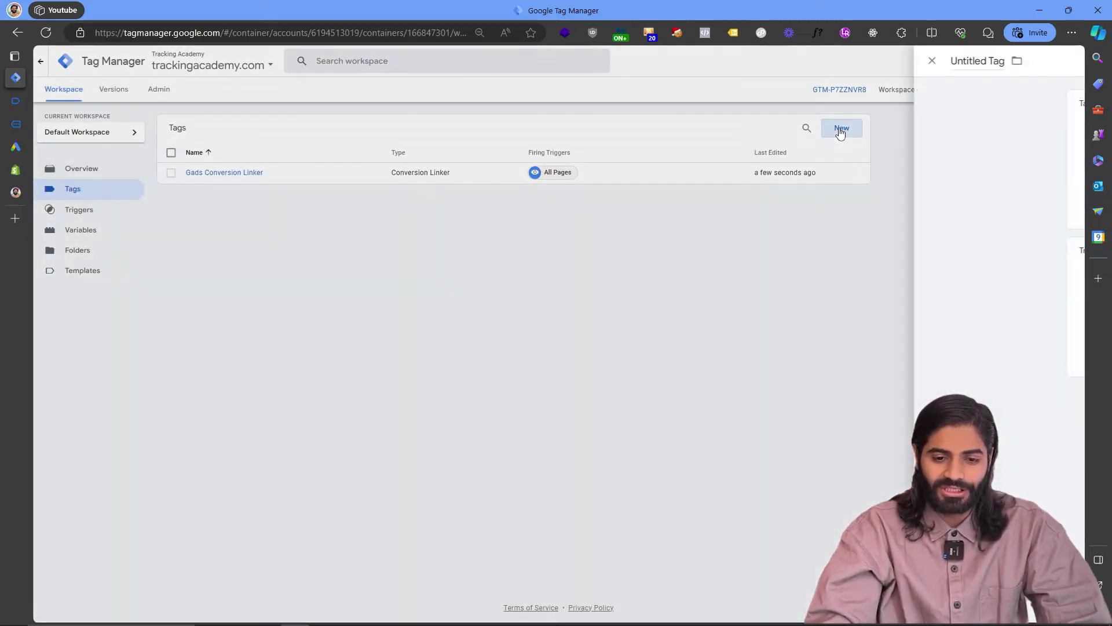
{"action": "left_click", "coordinate": [617, 318]}
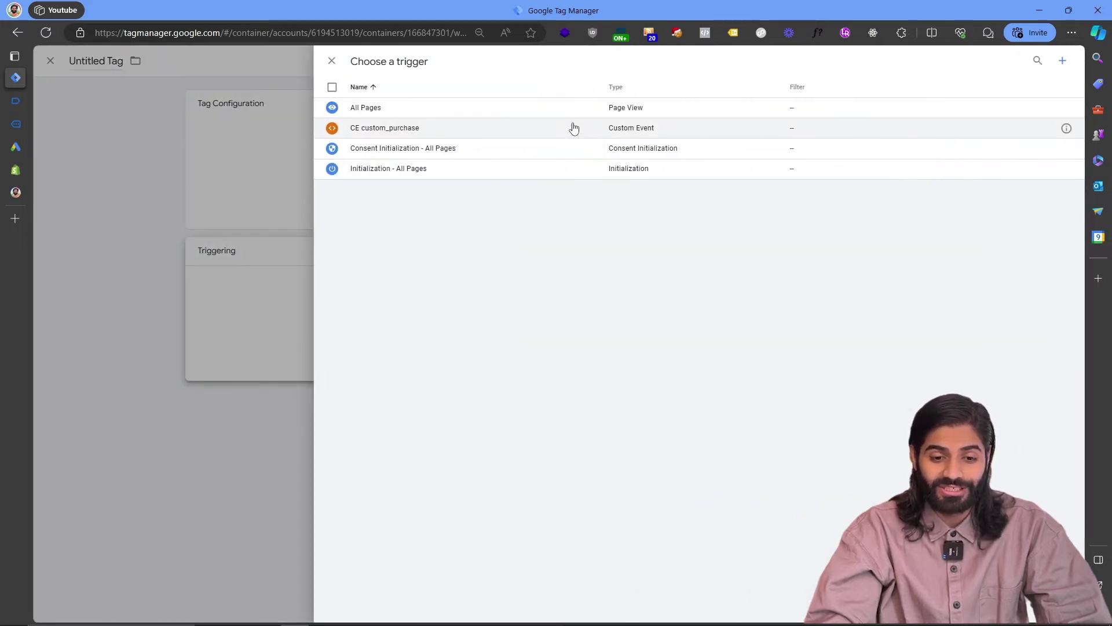
Make the new tag Google Ads Conversion Tracking, fired by the CE custom_purchase trigger.
{"action": "left_click", "coordinate": [574, 127]}
{"action": "left_click", "coordinate": [725, 161]}
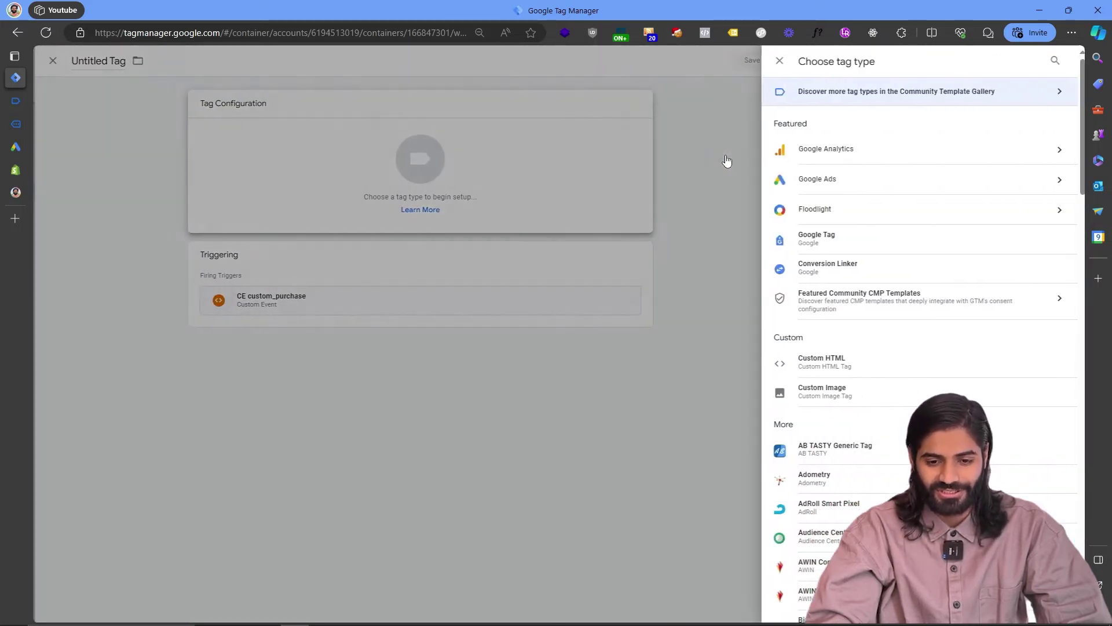
{"action": "left_click", "coordinate": [904, 177]}
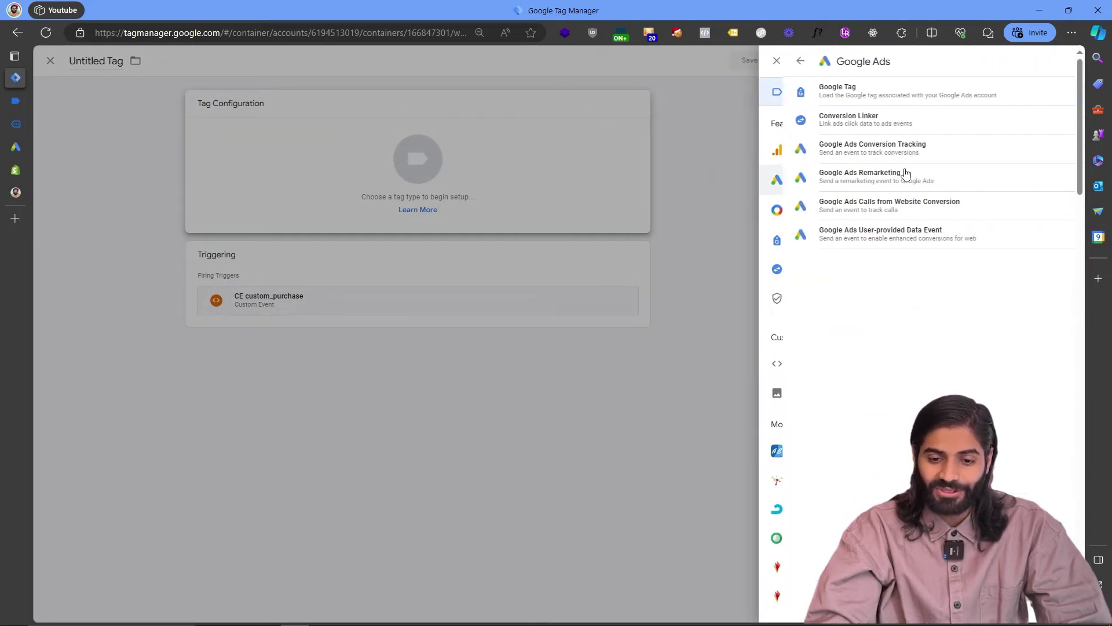
{"action": "left_click", "coordinate": [878, 152]}
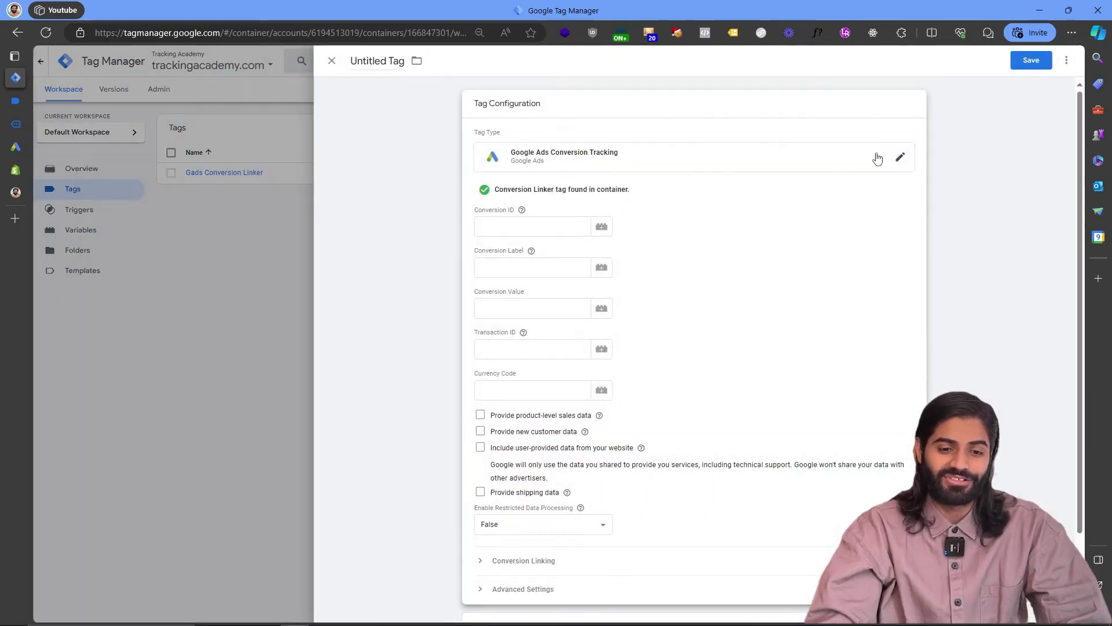
Set Conversion ID to {{Gads Conversion ID}} and Conversion Label to {{Gads CL Purchase}}.
{"action": "left_click", "coordinate": [612, 232]}
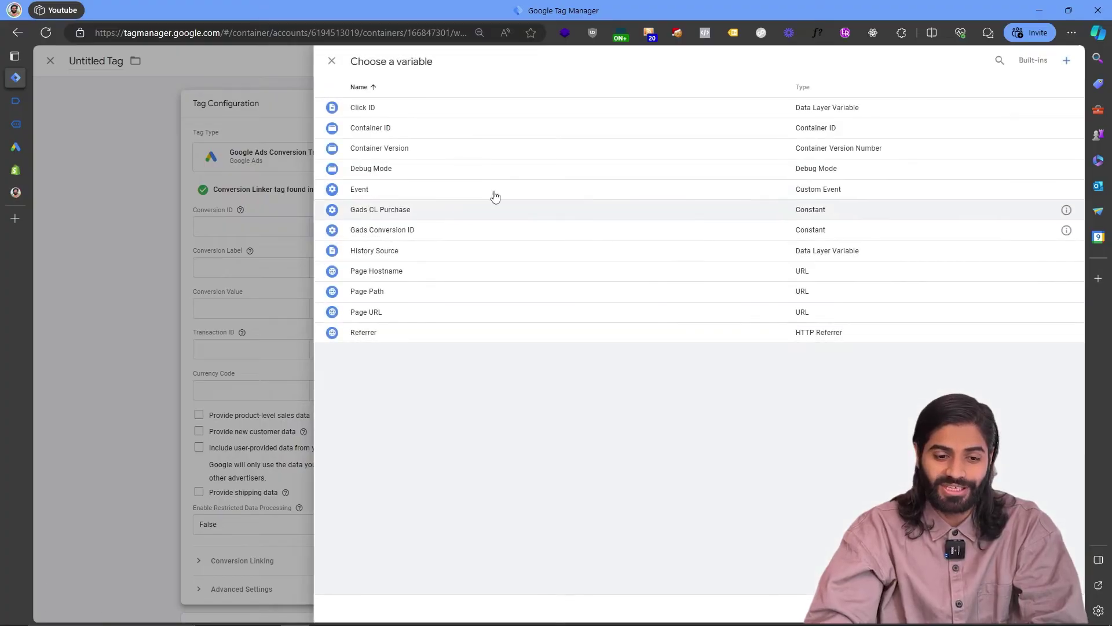
{"action": "left_click", "coordinate": [397, 230]}
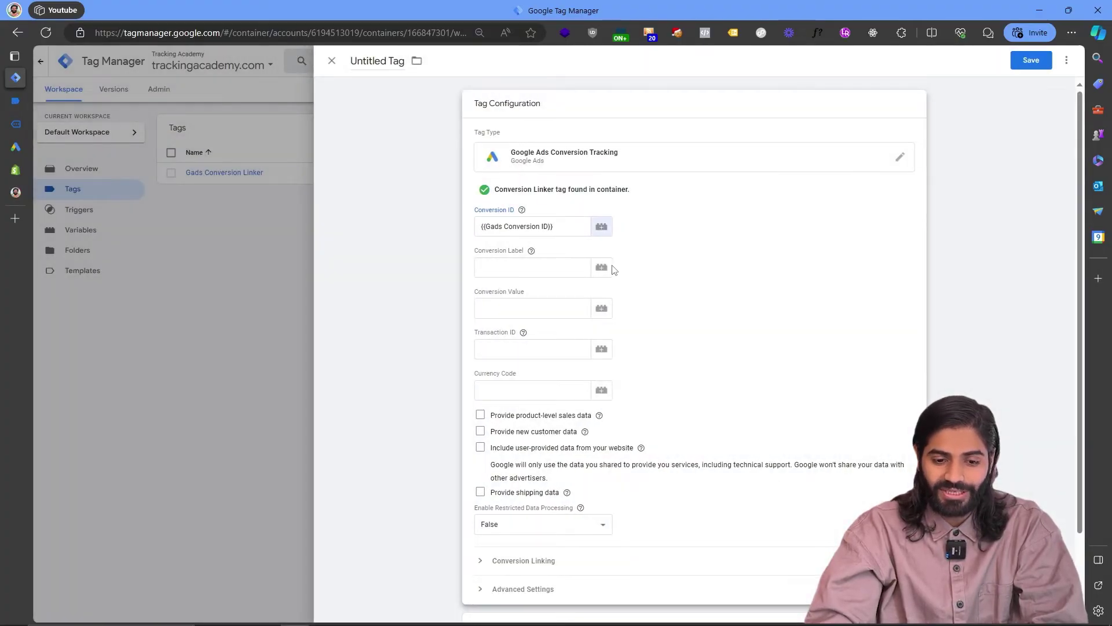
{"action": "left_click", "coordinate": [602, 267]}
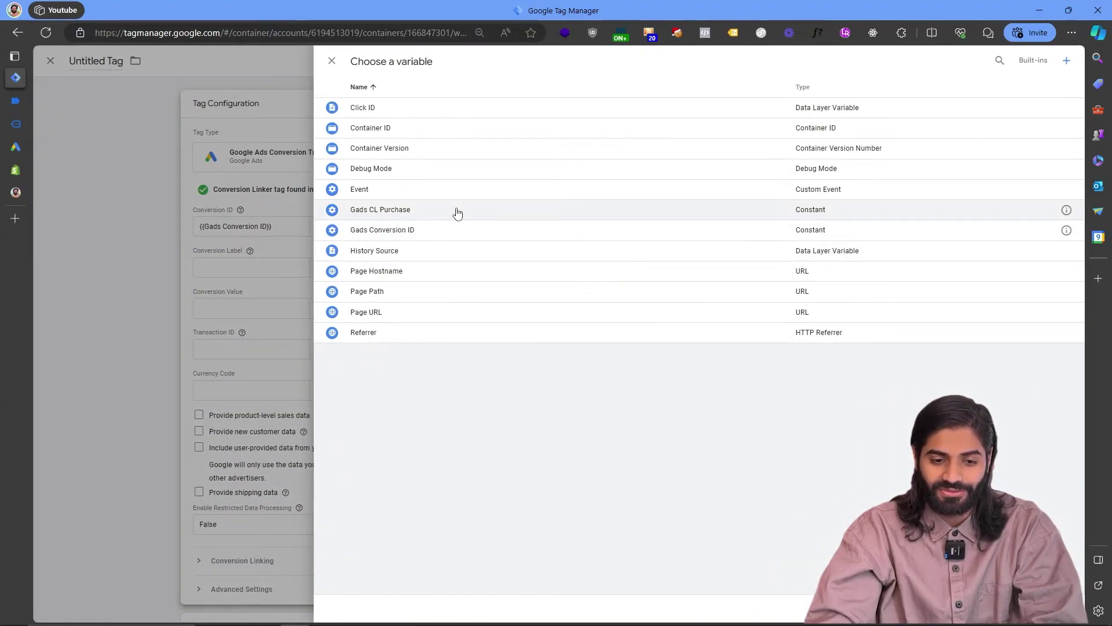
{"action": "left_click", "coordinate": [456, 210]}
{"action": "left_click", "coordinate": [512, 302]}
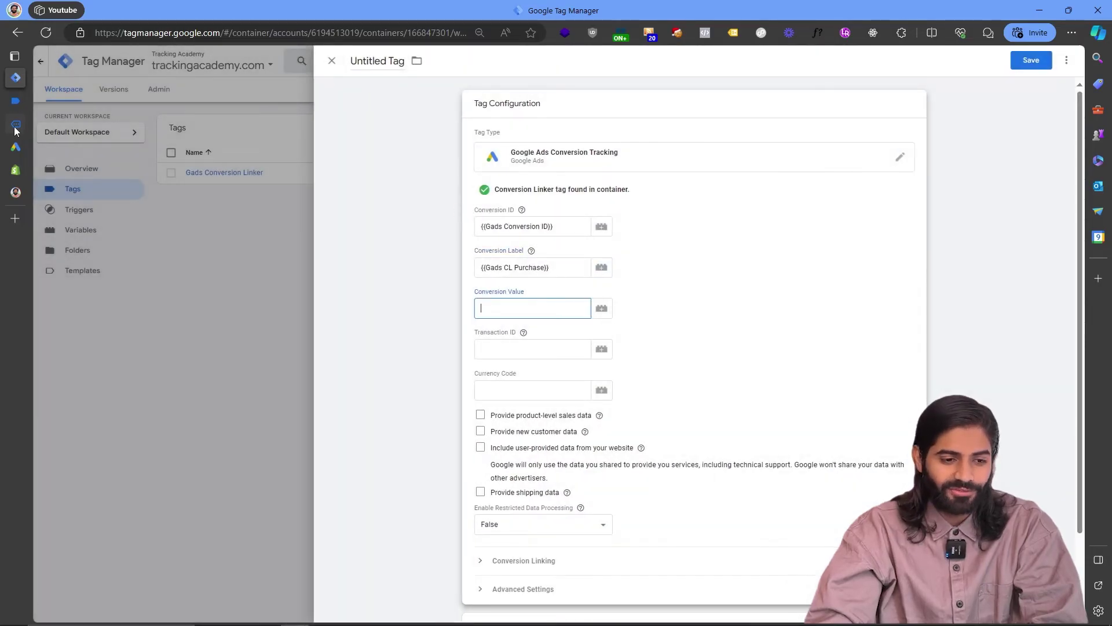
Locate the ecommerce.value key in the Tag Assistant data layer.
{"action": "left_click", "coordinate": [18, 102]}
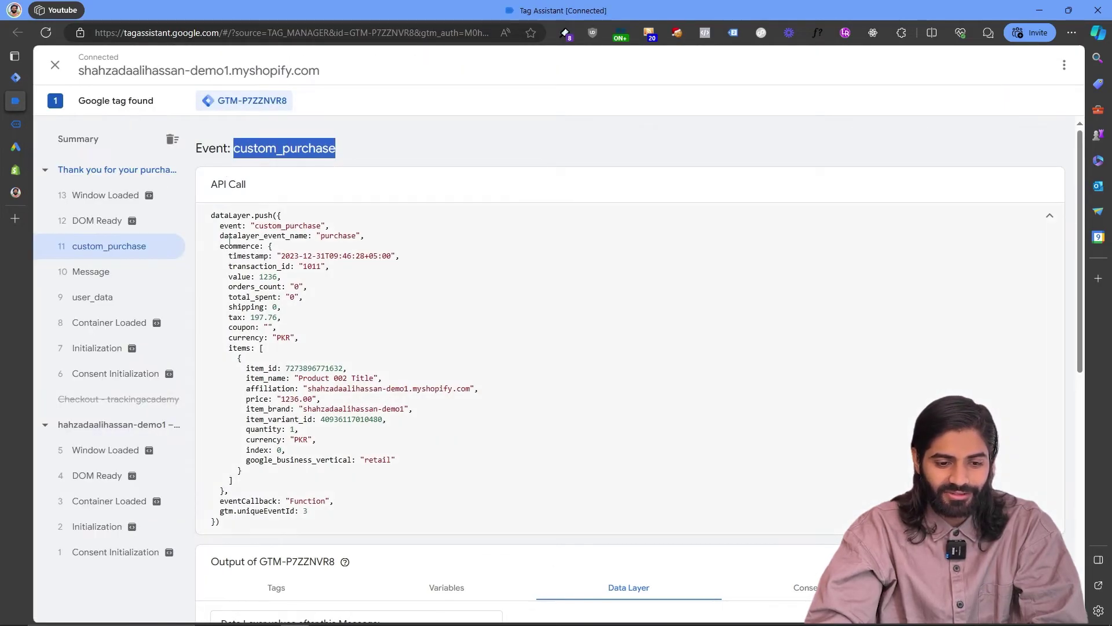
{"action": "left_click", "coordinate": [230, 244]}
{"action": "double_click", "coordinate": [229, 245]}
{"action": "left_click", "coordinate": [238, 278]}
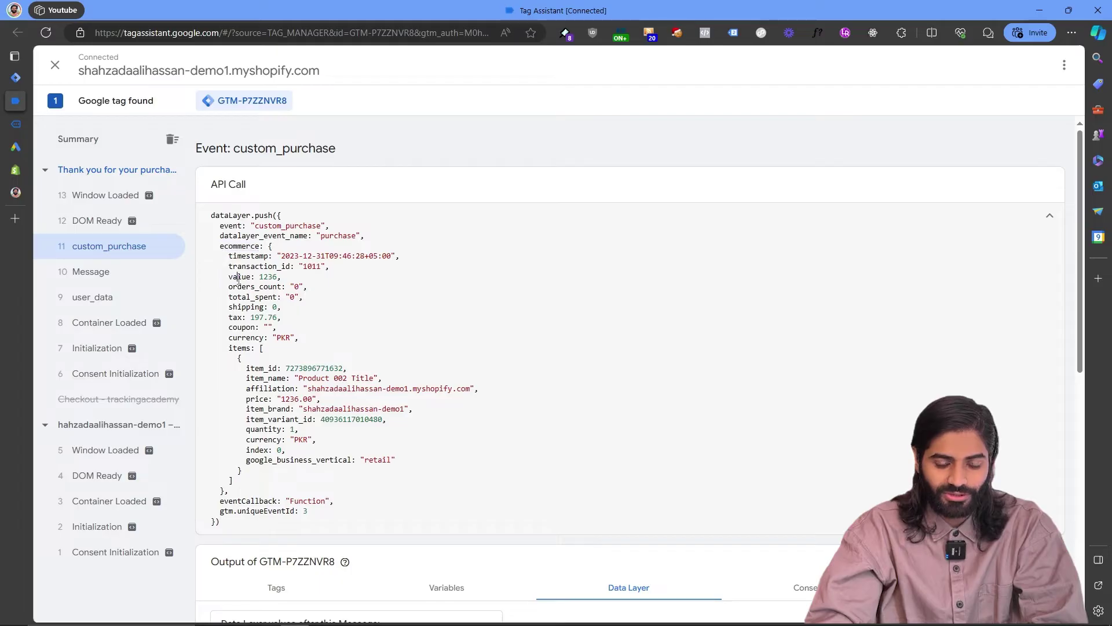
{"action": "left_click", "coordinate": [16, 77]}
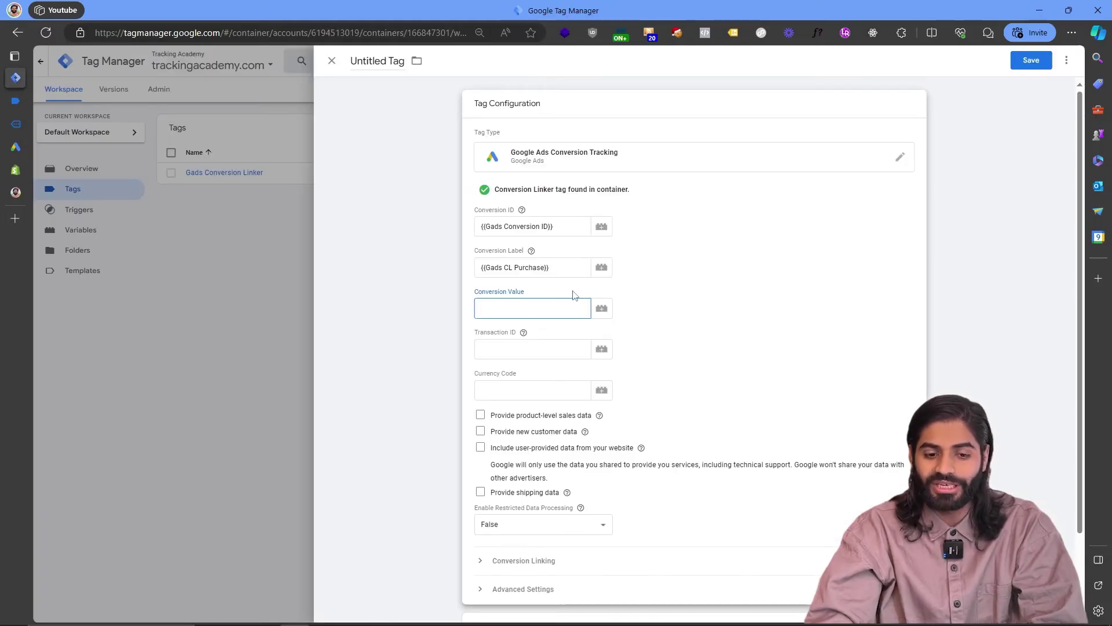
Create a Data Layer Variable reading ecommerce.value for the Conversion Value.
{"action": "left_click", "coordinate": [601, 309]}
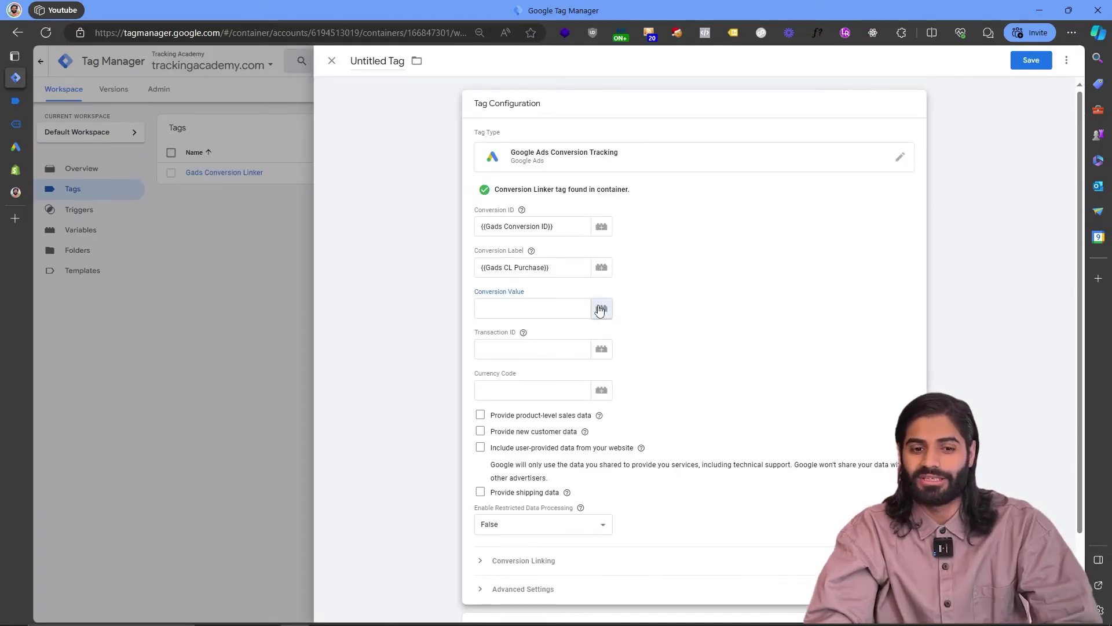
{"action": "left_click", "coordinate": [1067, 62]}
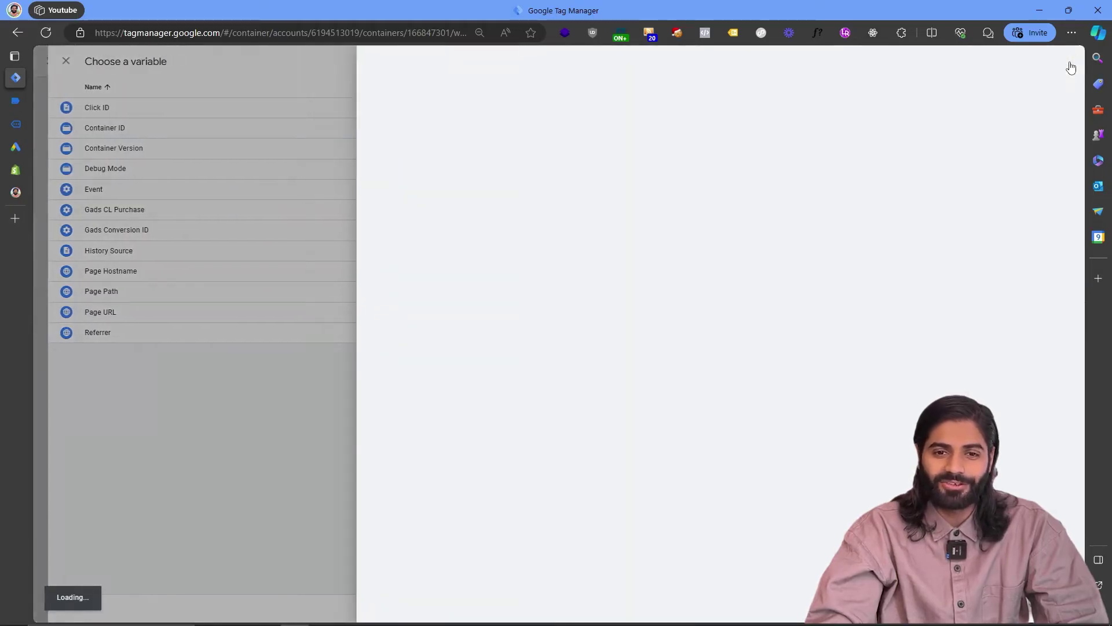
{"action": "left_click", "coordinate": [809, 132]}
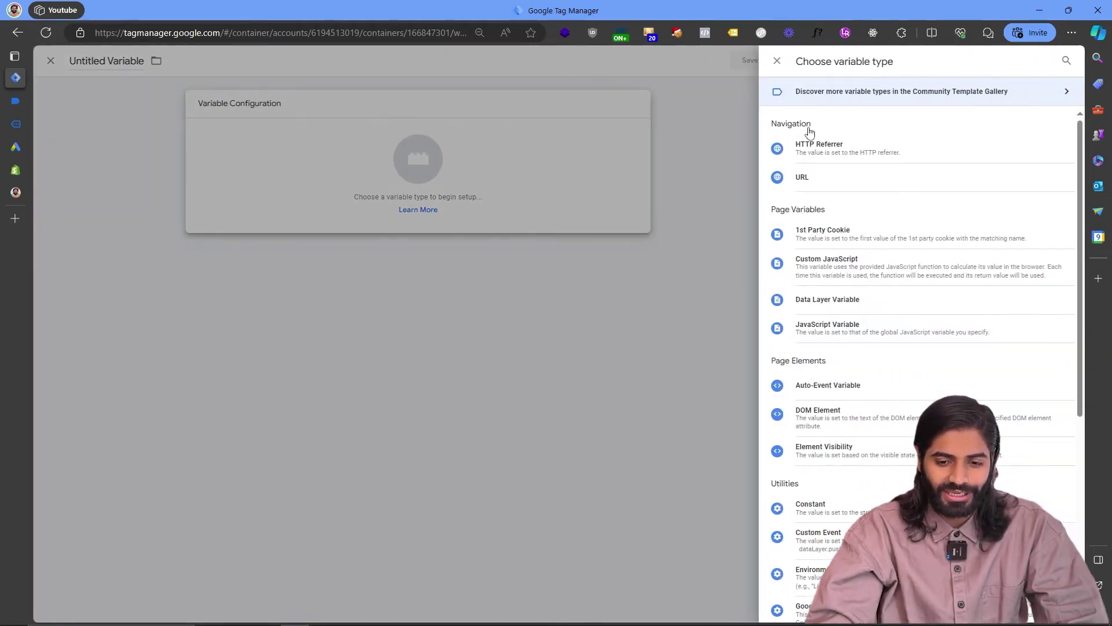
{"action": "left_click", "coordinate": [863, 313]}
{"action": "left_click", "coordinate": [534, 202]}
{"action": "type", "text": "ecommerce.value"}
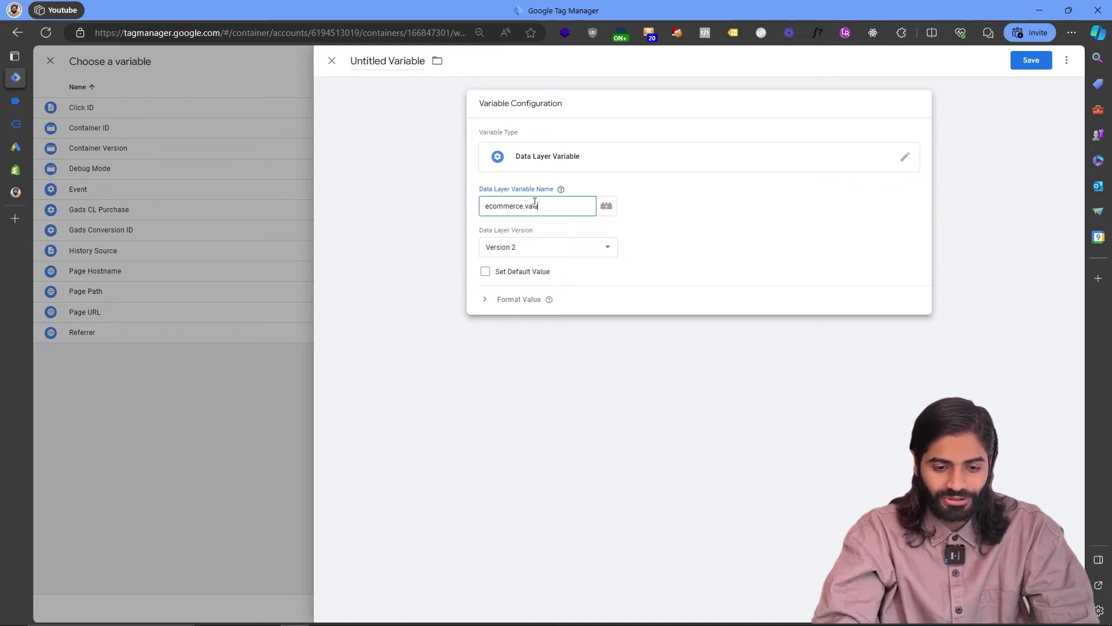
Name the variable 'DLV ecommerce.value' and save it.
{"action": "key", "text": "ctrl+a"}
{"action": "key", "text": "ctrl+c"}
{"action": "left_click", "coordinate": [363, 61]}
{"action": "type", "text": "DLV"}
{"action": "key", "text": "ctrl+v"}
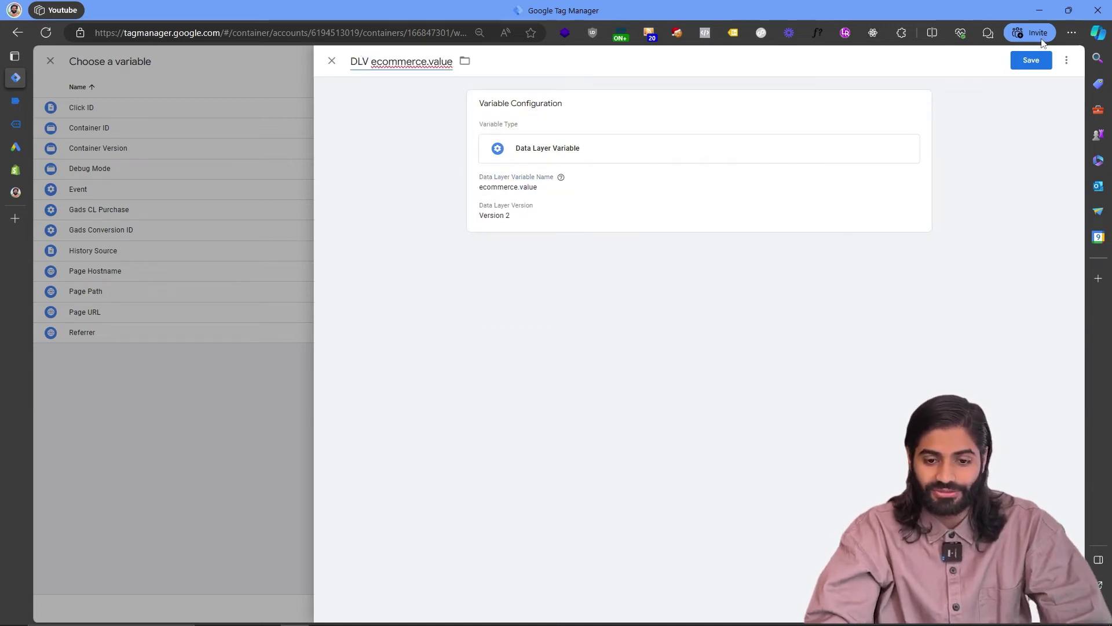
{"action": "left_click", "coordinate": [1020, 60]}
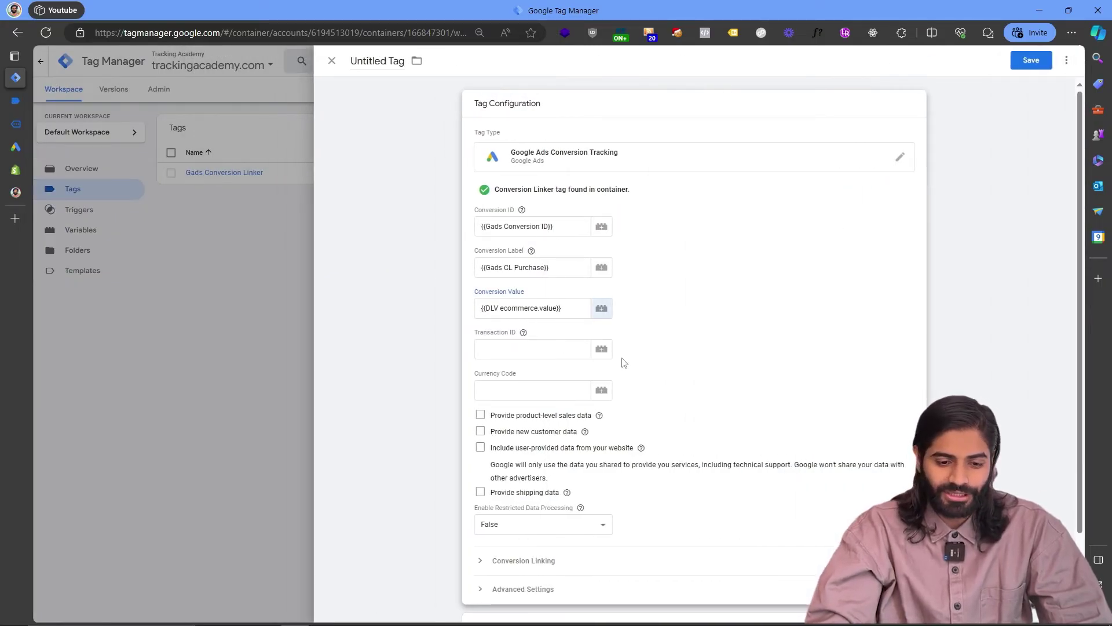
Find the ecommerce transaction_id key in Tag Assistant's data layer for the Transaction ID.
{"action": "left_click", "coordinate": [601, 351]}
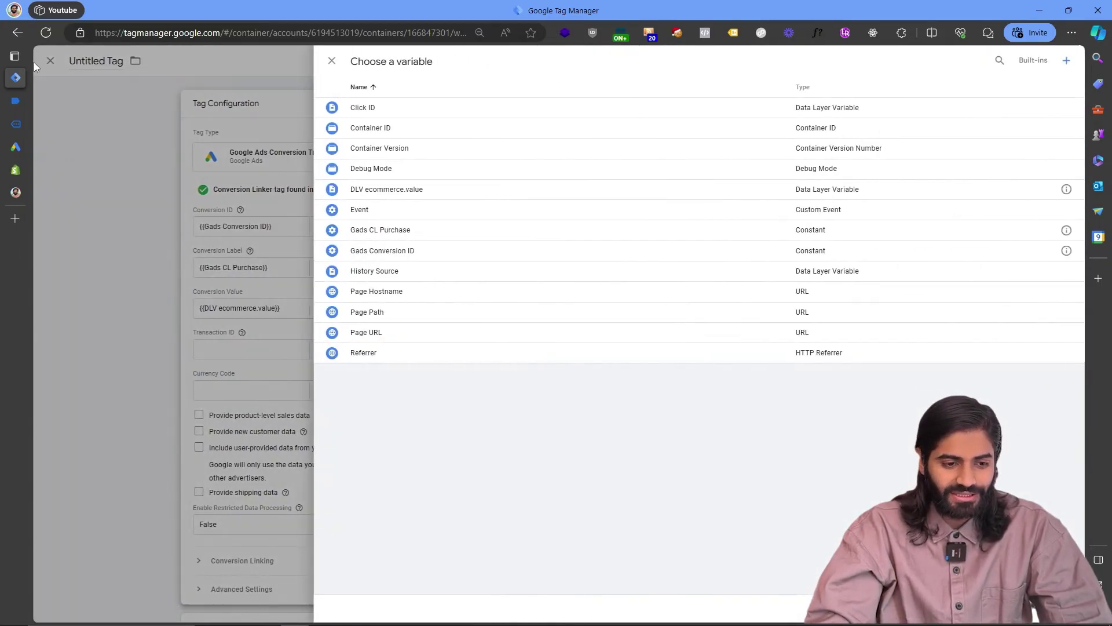
{"action": "key", "text": "alt+Tab"}
{"action": "double_click", "coordinate": [226, 245]}
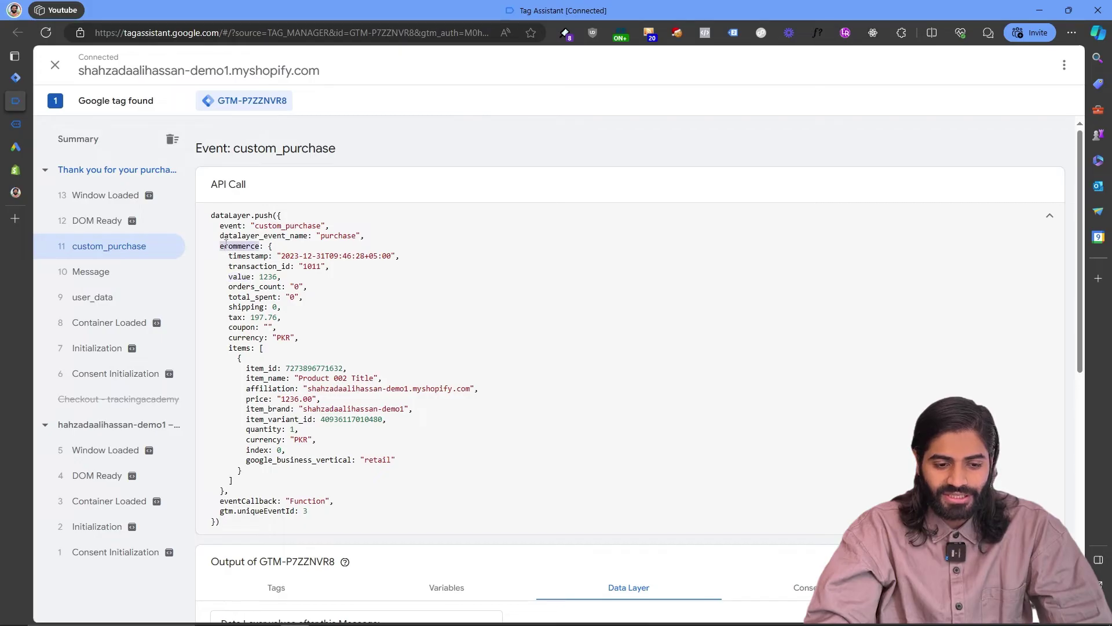
{"action": "double_click", "coordinate": [262, 269]}
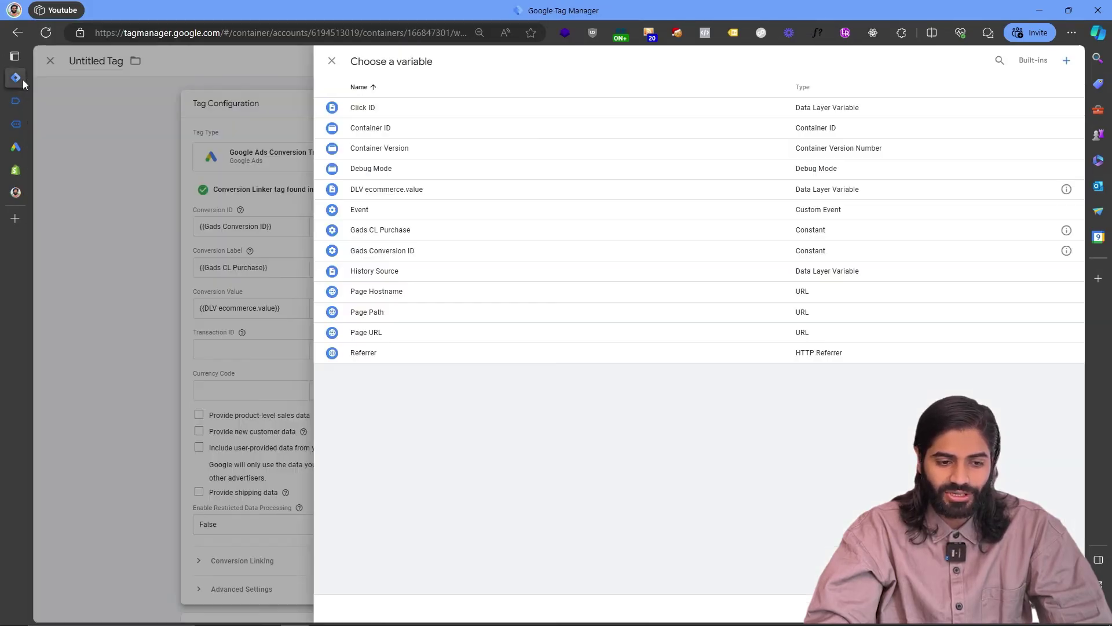
{"action": "key", "text": "alt+Tab"}
Create and save Data Layer Variable 'DLV ecommerce.transaction_id' for the Transaction ID.
{"action": "left_click", "coordinate": [1067, 61]}
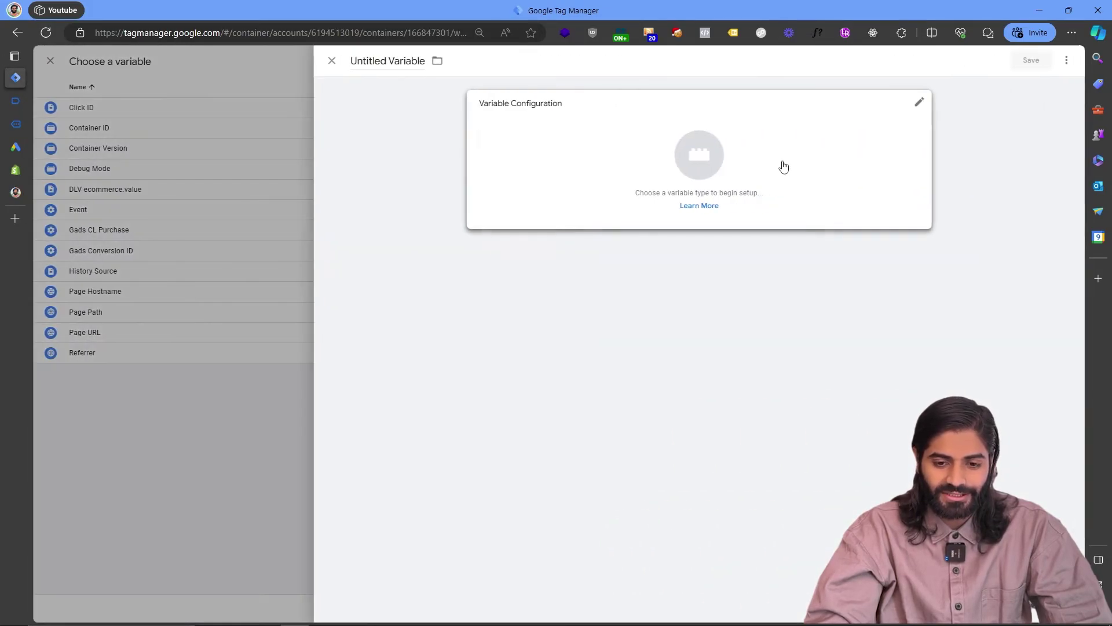
{"action": "left_click", "coordinate": [782, 166]}
{"action": "left_click", "coordinate": [840, 299]}
{"action": "type", "text": "ecommerce."}
{"action": "key", "text": "BackSpace"}
{"action": "type", "text": "transaction_id"}
{"action": "left_click", "coordinate": [381, 61]}
{"action": "type", "text": "DLV"}
{"action": "key", "text": "ctrl+v"}
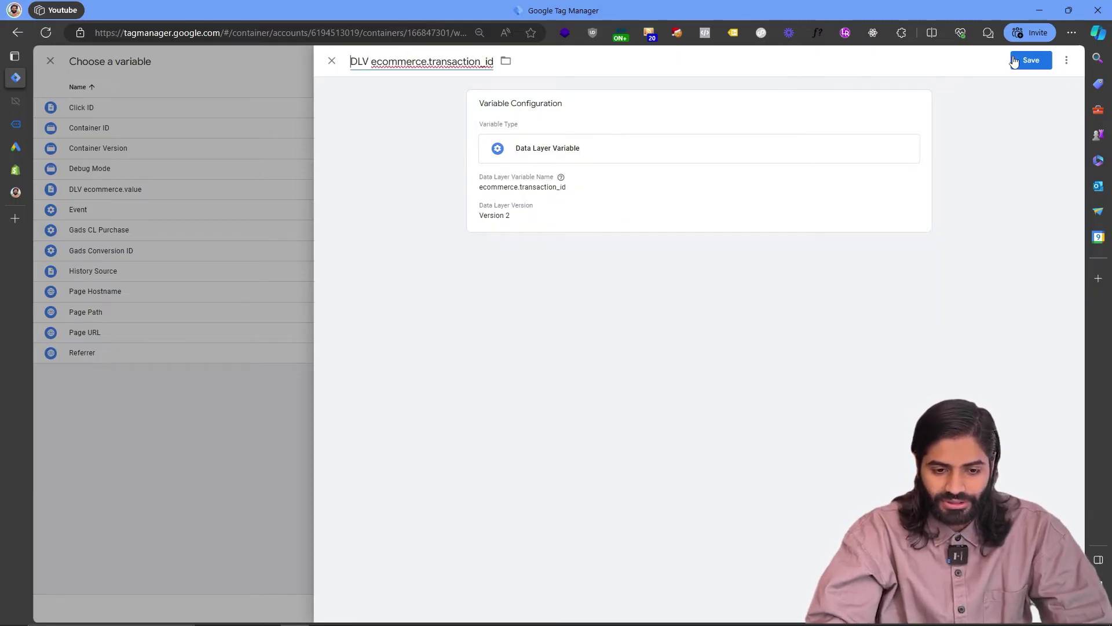
{"action": "left_click", "coordinate": [1015, 61]}
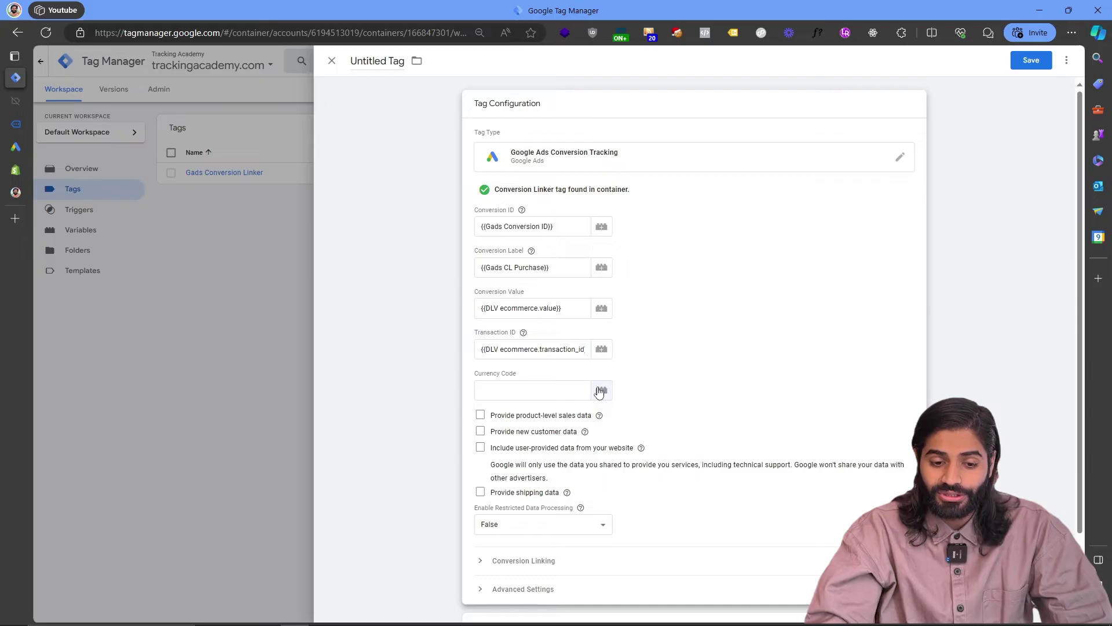
Find the currency key in Tag Assistant's data layer for the Currency Code.
{"action": "left_click", "coordinate": [600, 390]}
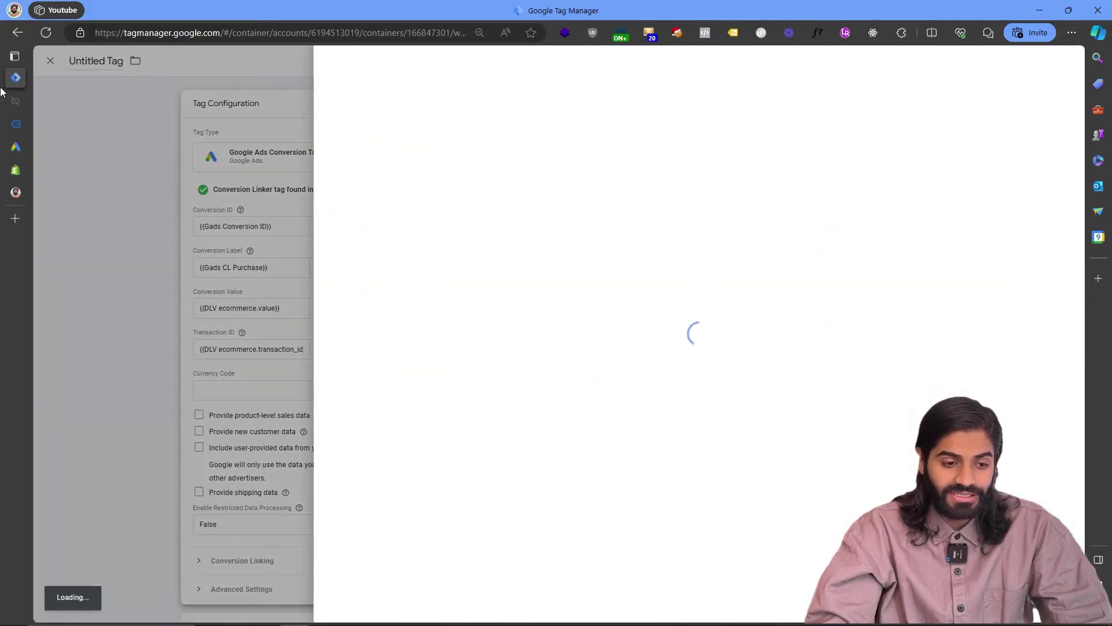
{"action": "left_click", "coordinate": [26, 103]}
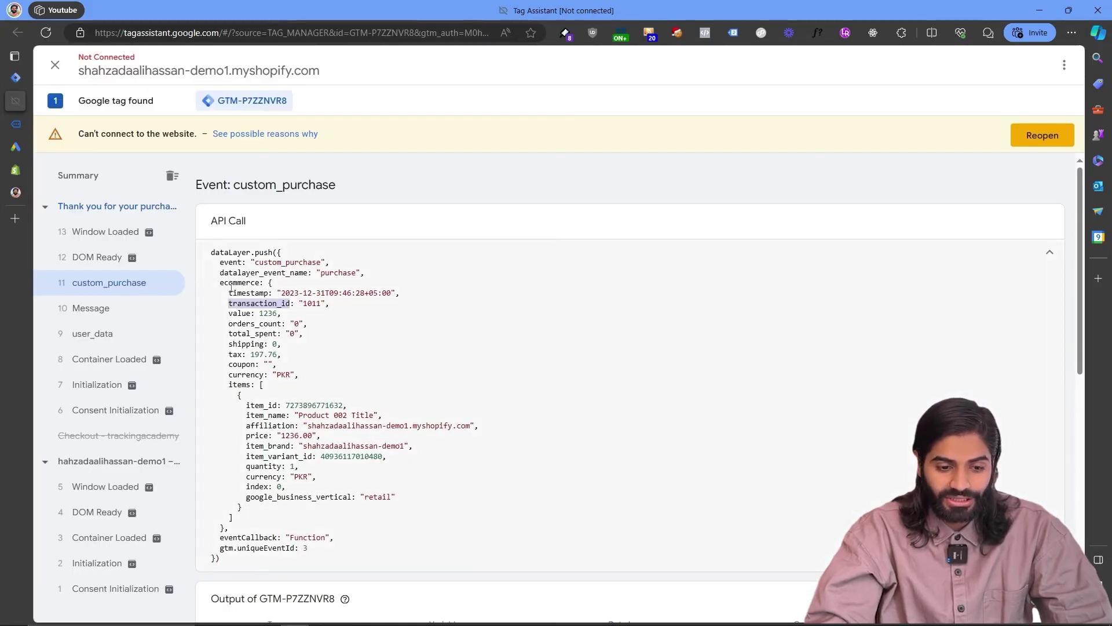
{"action": "double_click", "coordinate": [248, 374]}
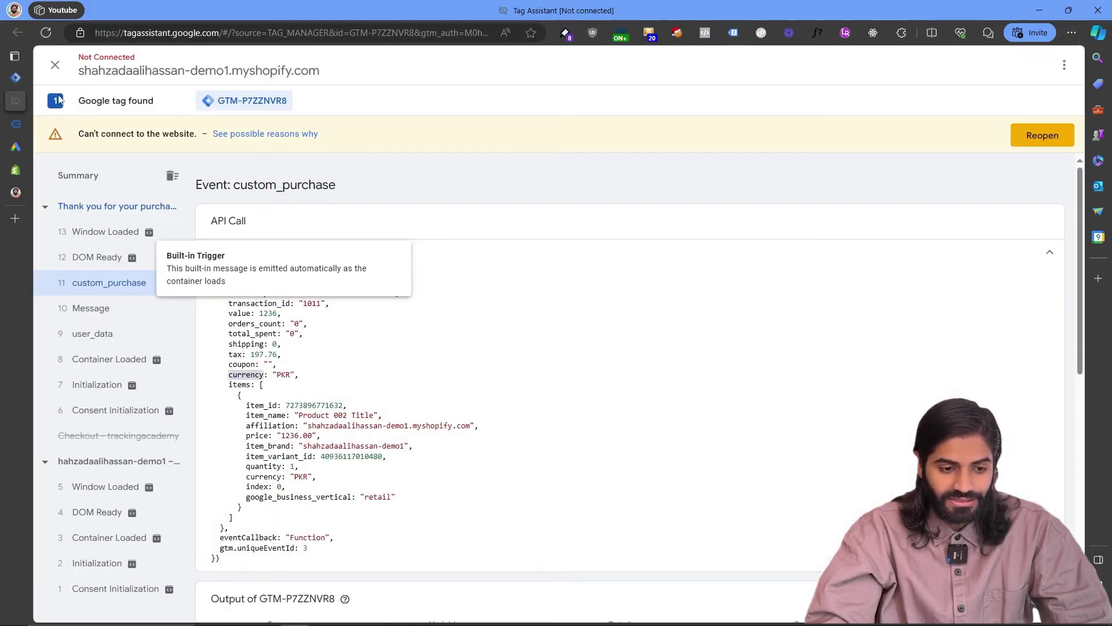
{"action": "left_click", "coordinate": [15, 77]}
Create and save Data Layer Variable 'DLV ecommerce.currency' for the Currency Code.
{"action": "left_click", "coordinate": [1066, 61]}
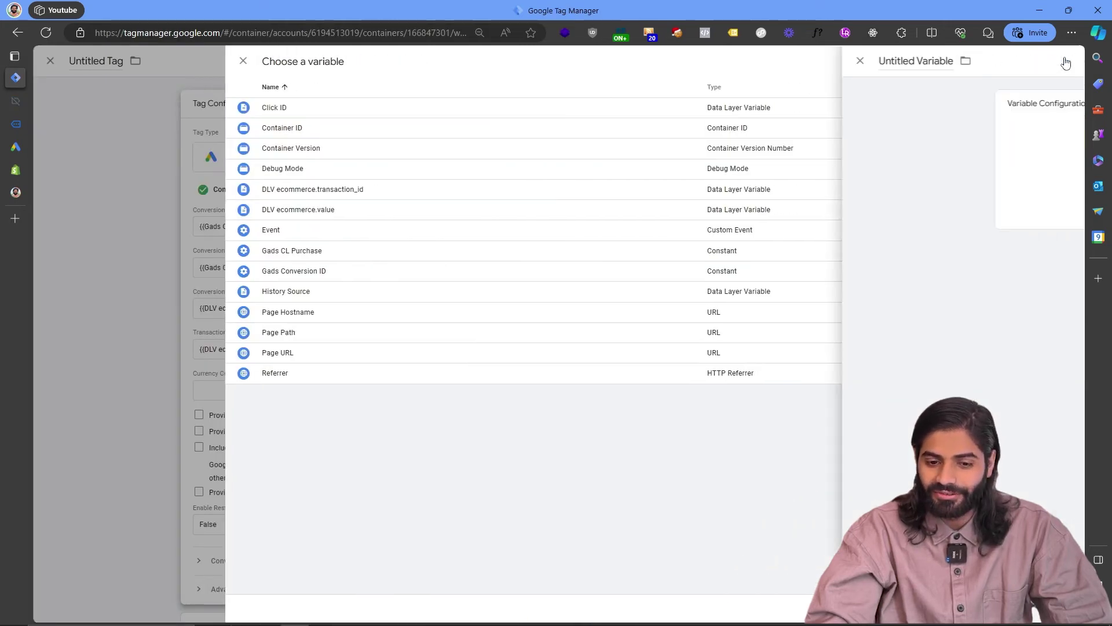
{"action": "left_click", "coordinate": [717, 154]}
{"action": "left_click", "coordinate": [840, 299]}
{"action": "left_click", "coordinate": [516, 206]}
{"action": "key", "text": "ctrl+v"}
{"action": "double_click", "coordinate": [516, 206]}
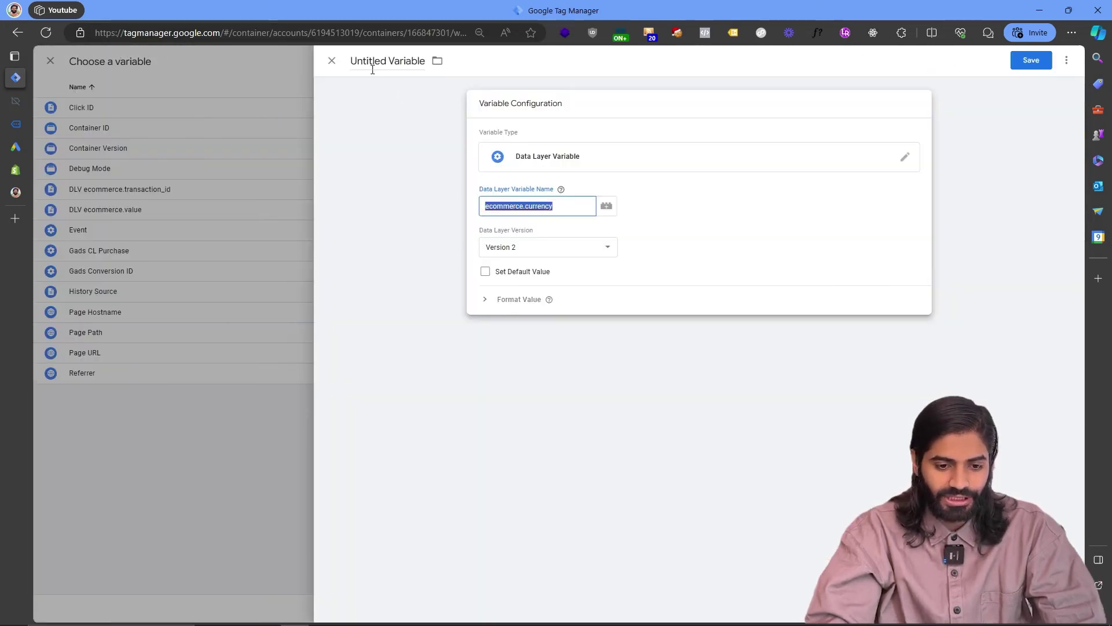
{"action": "left_click", "coordinate": [372, 68]}
{"action": "type", "text": "DLV"}
{"action": "key", "text": "ctrl+v"}
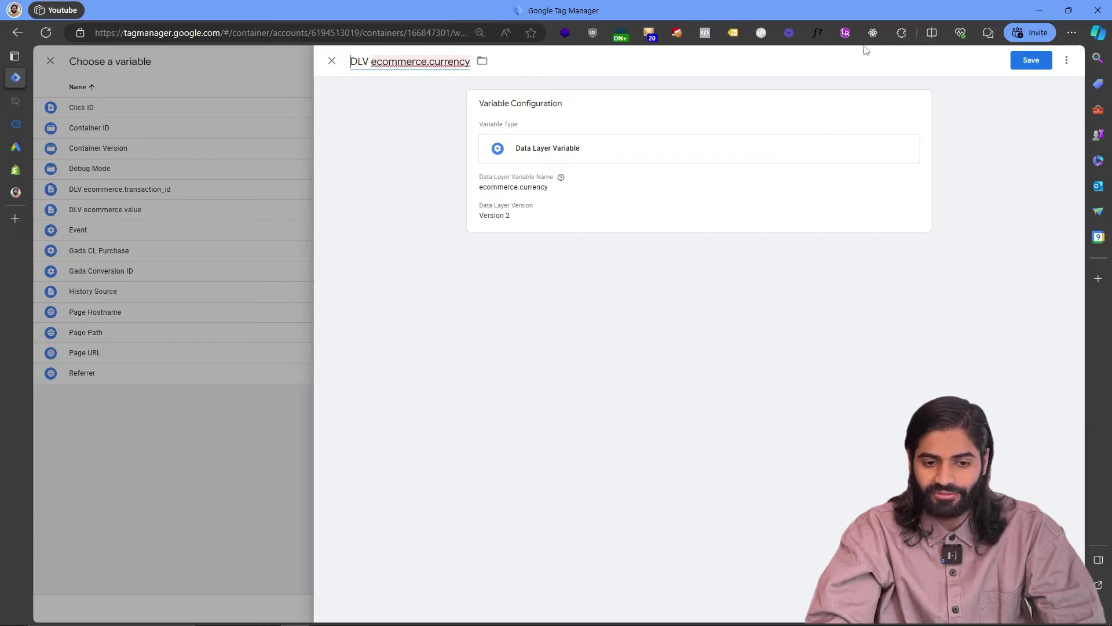
{"action": "left_click", "coordinate": [1015, 61]}
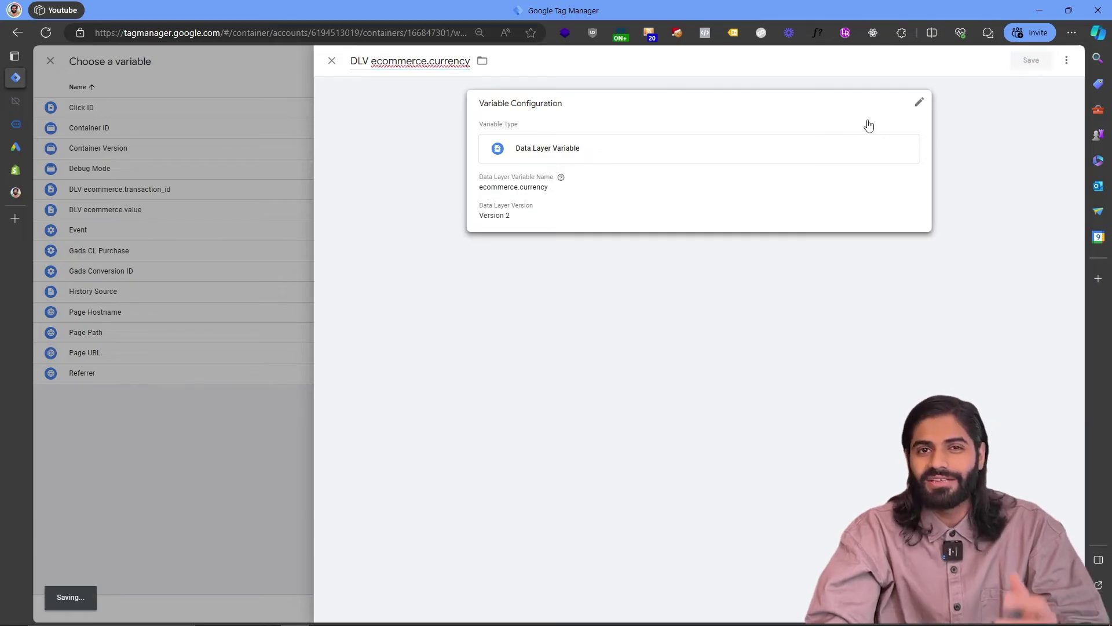
Enable product-level sales data from the Data Layer and include user-provided data.
{"action": "scroll", "coordinate": [572, 402], "scroll_direction": "down", "scroll_amount": 1}
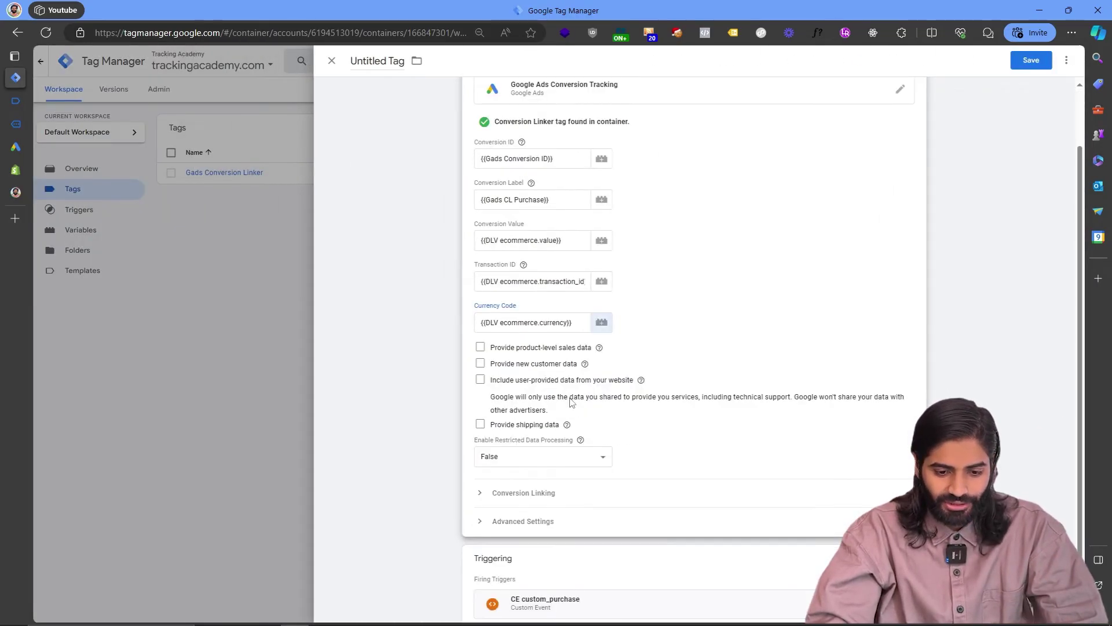
{"action": "left_click", "coordinate": [481, 348]}
{"action": "left_click", "coordinate": [546, 383]}
{"action": "left_click", "coordinate": [545, 392]}
{"action": "scroll", "coordinate": [545, 397], "scroll_direction": "down", "scroll_amount": 1}
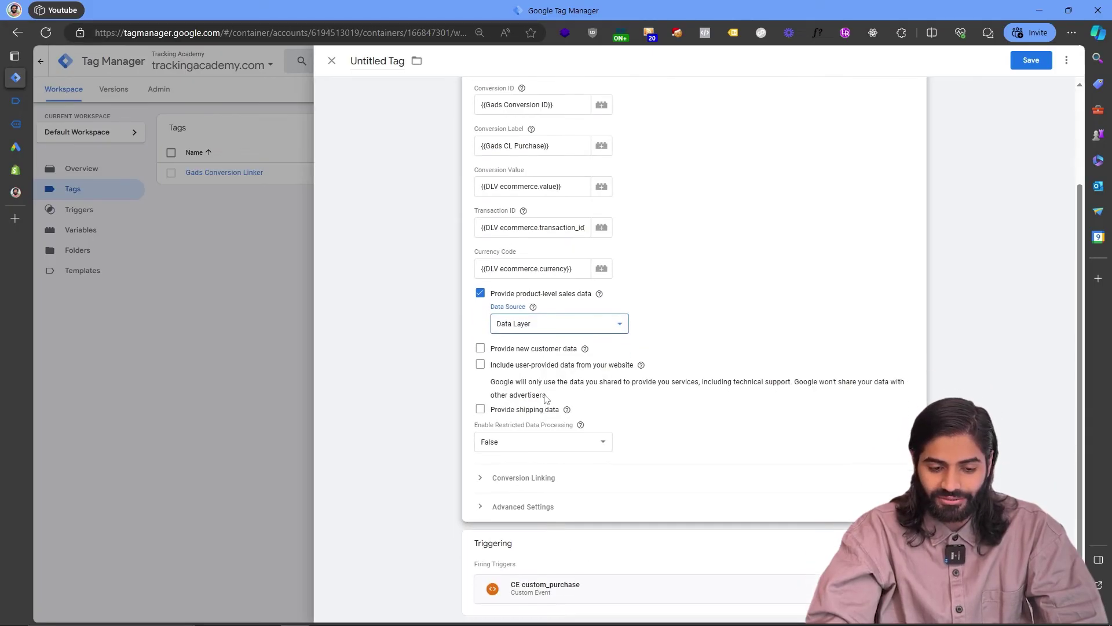
{"action": "left_click", "coordinate": [480, 345]}
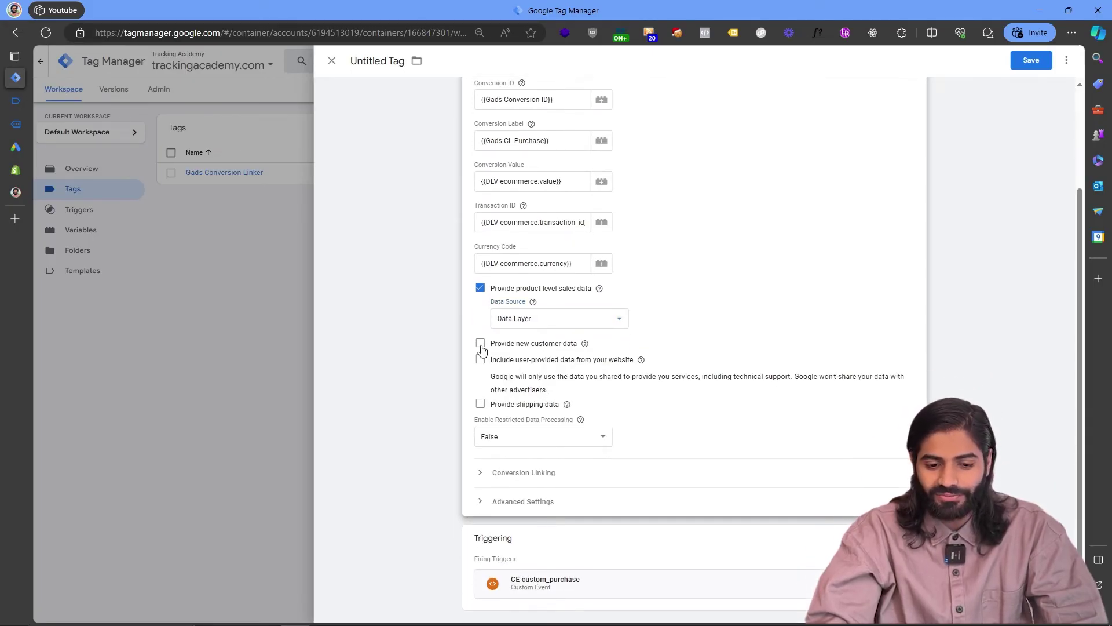
{"action": "left_click", "coordinate": [481, 345]}
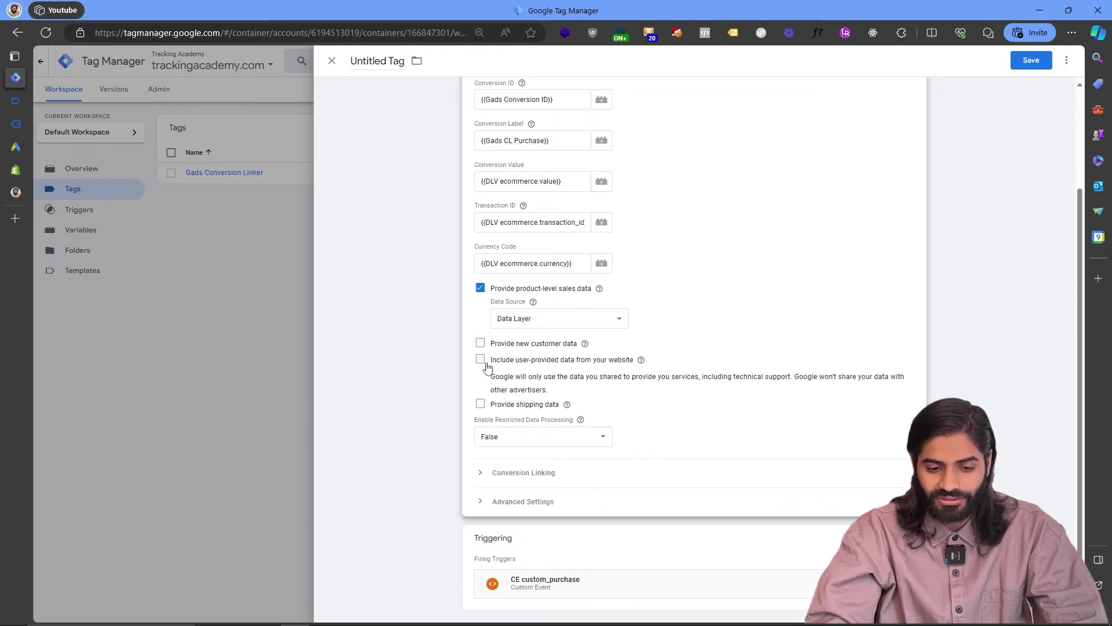
{"action": "left_click", "coordinate": [481, 360]}
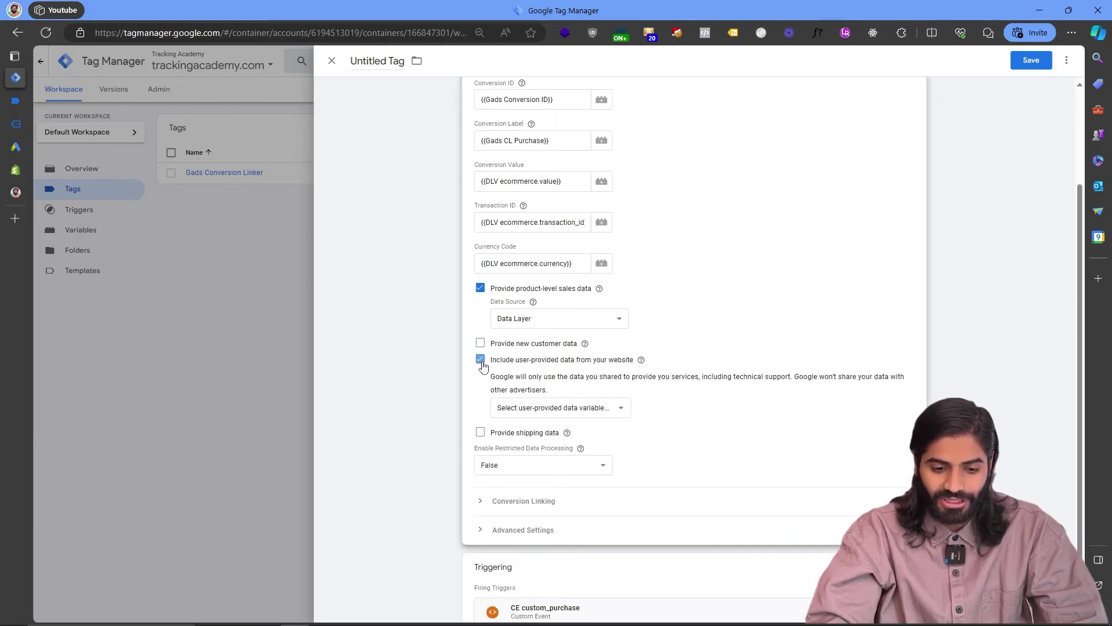
Create an Automatic collection user-provided data variable named 'User Provided Data' and save it.
{"action": "left_click", "coordinate": [582, 409]}
{"action": "left_click", "coordinate": [565, 443]}
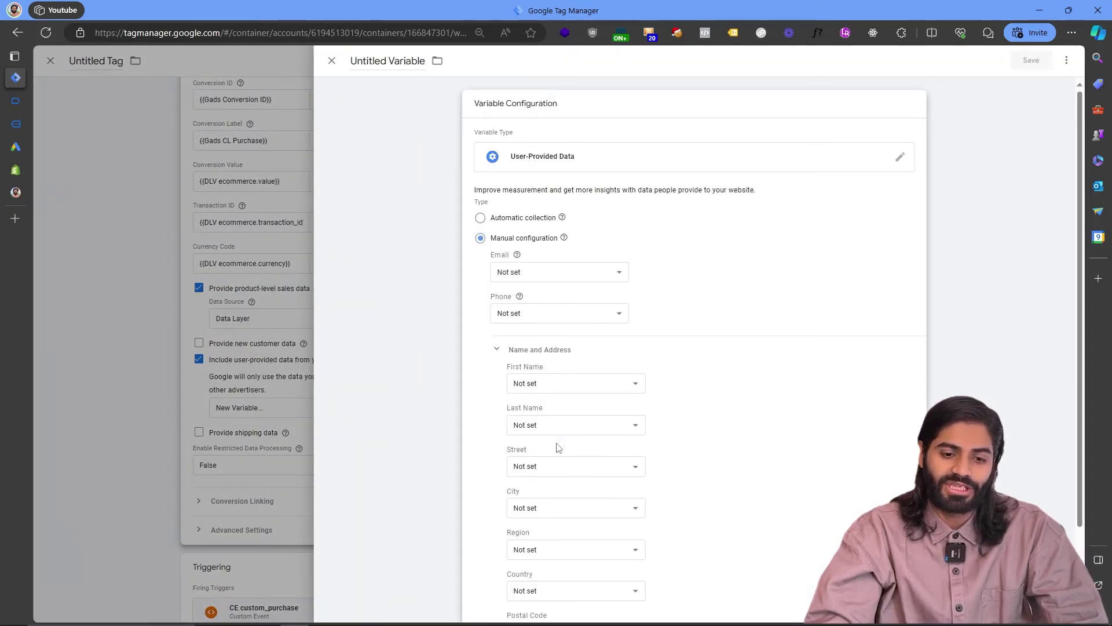
{"action": "left_click", "coordinate": [481, 220]}
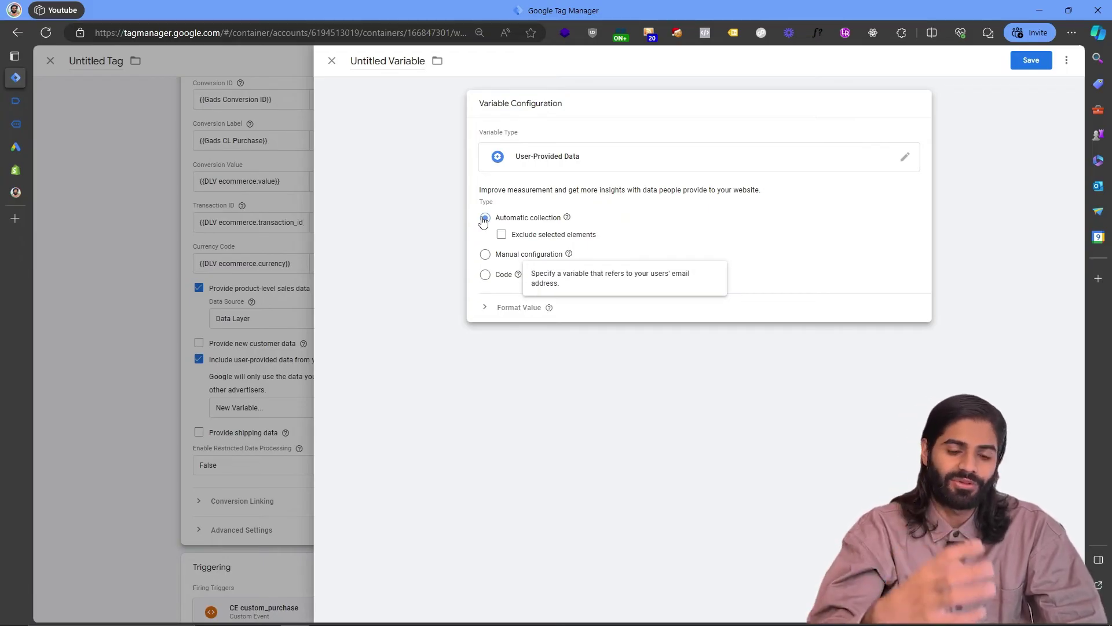
{"action": "left_click", "coordinate": [386, 60]}
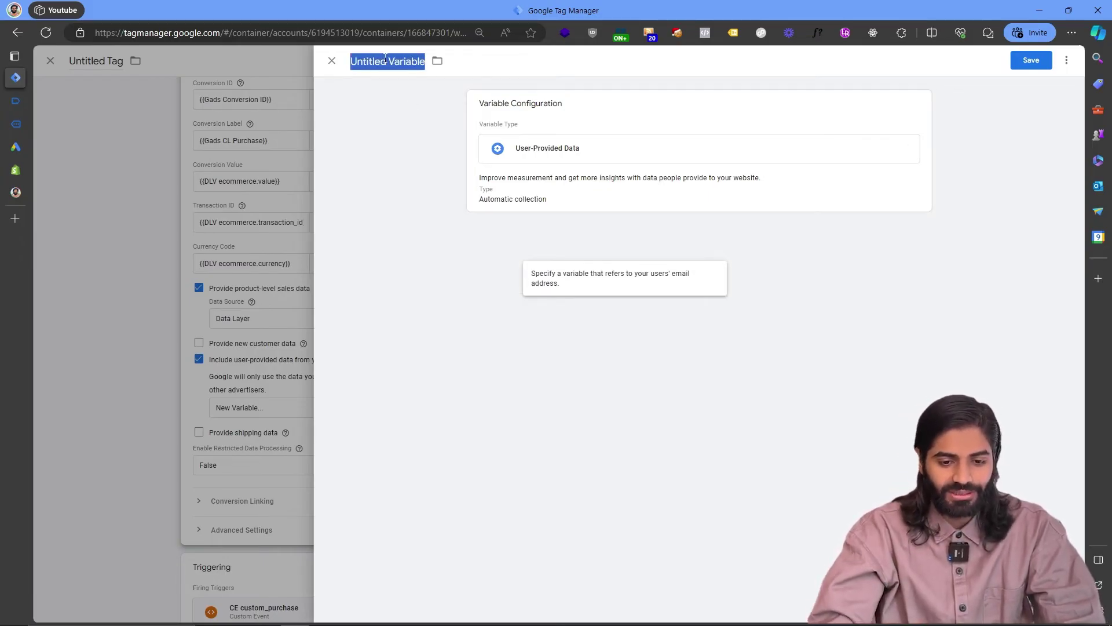
{"action": "type", "text": "User Provid"}
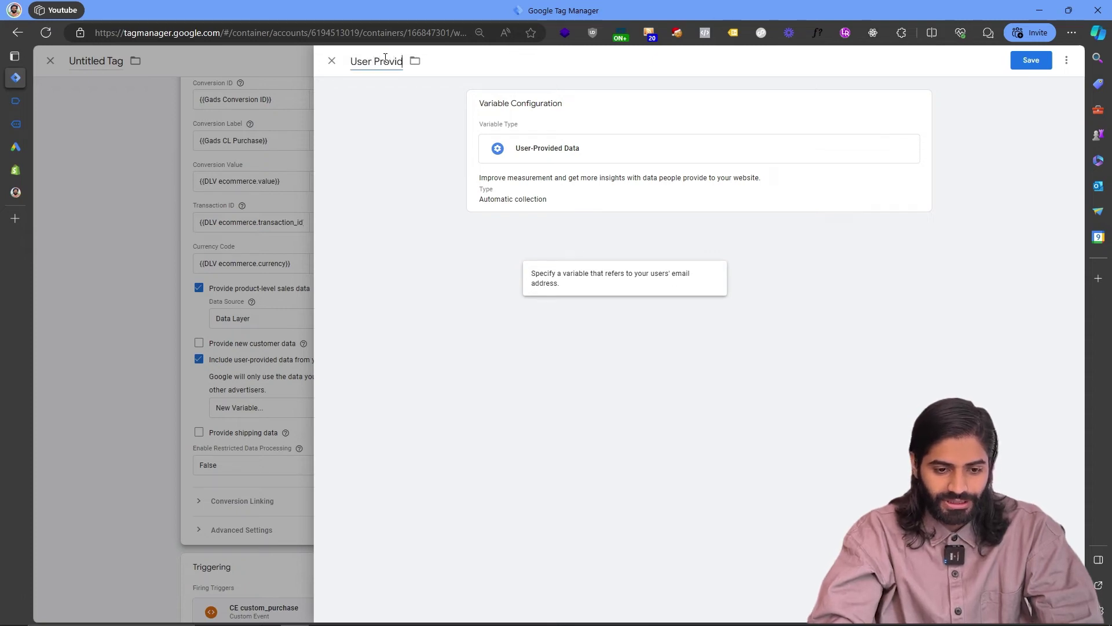
{"action": "type", "text": "ed Data"}
{"action": "left_click", "coordinate": [1032, 60]}
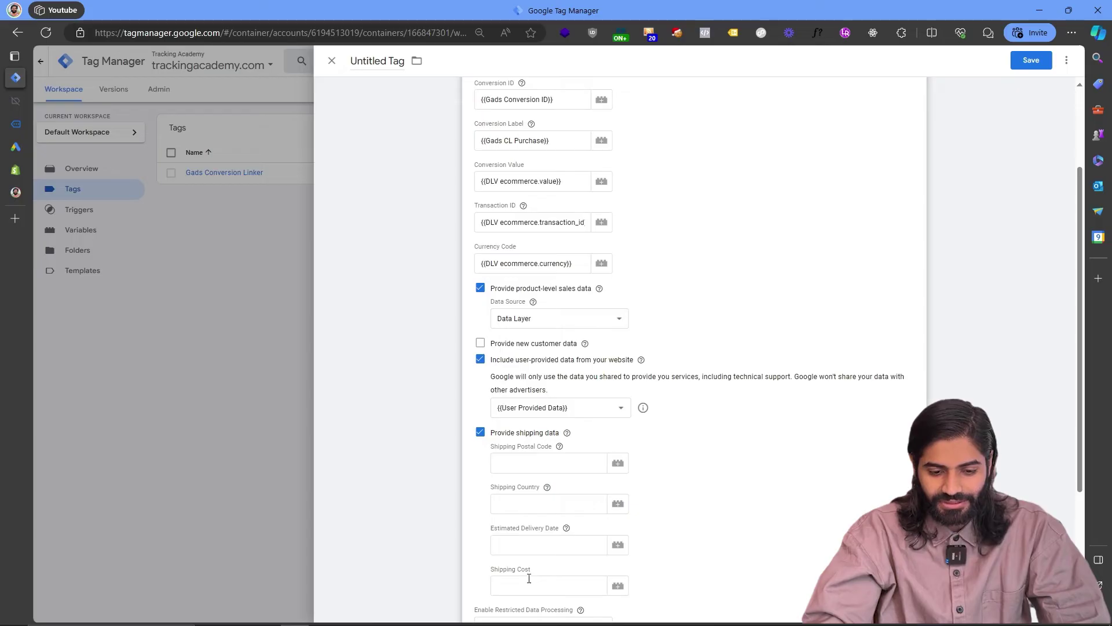
Inspect the purchase data fields in Tag Assistant to source the Shipping Cost.
{"action": "left_click", "coordinate": [616, 587]}
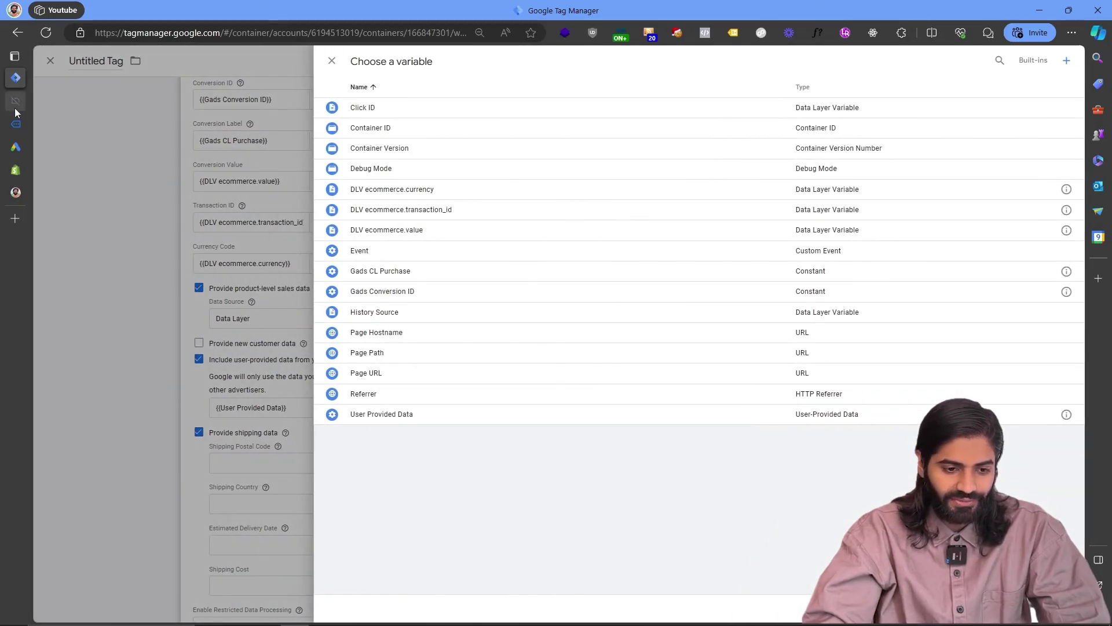
{"action": "left_click", "coordinate": [15, 104]}
{"action": "double_click", "coordinate": [242, 274]}
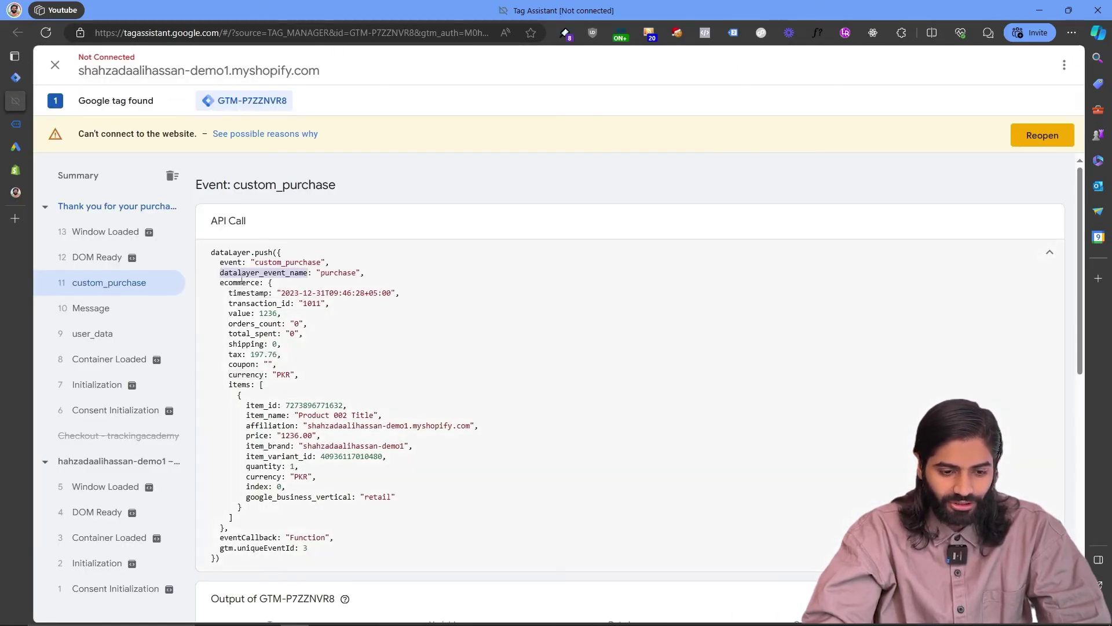
{"action": "double_click", "coordinate": [241, 335]}
{"action": "key", "text": "ctrl+shift+Tab"}
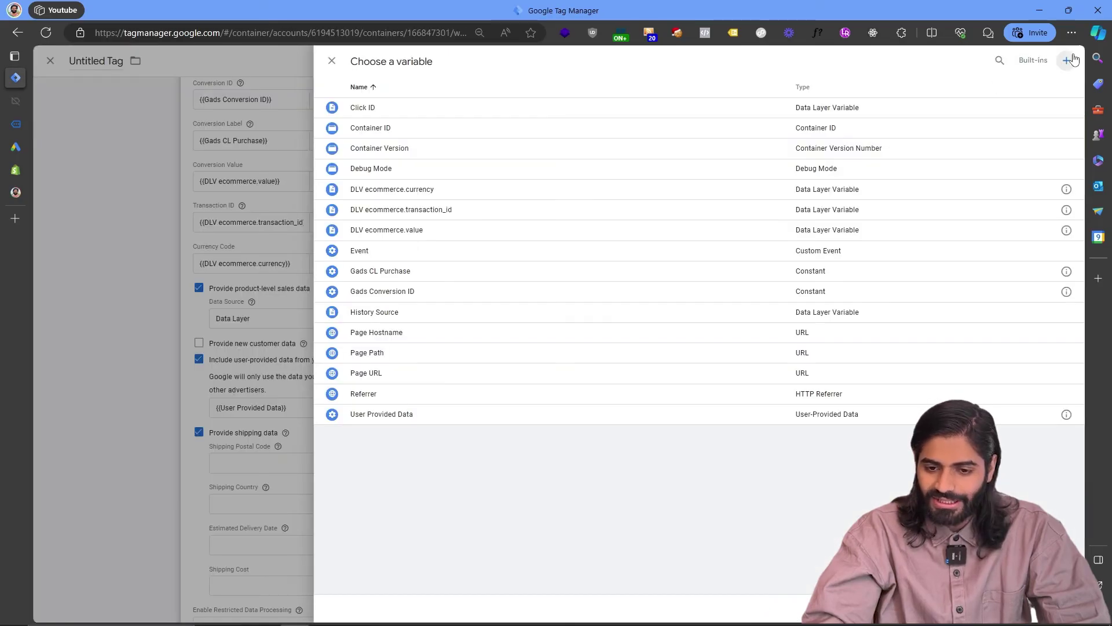
Begin a DLV shipping data layer variable and name the conversion tag 'Gads CT Purchase'.
{"action": "left_click", "coordinate": [1068, 60]}
{"action": "left_click", "coordinate": [678, 137]}
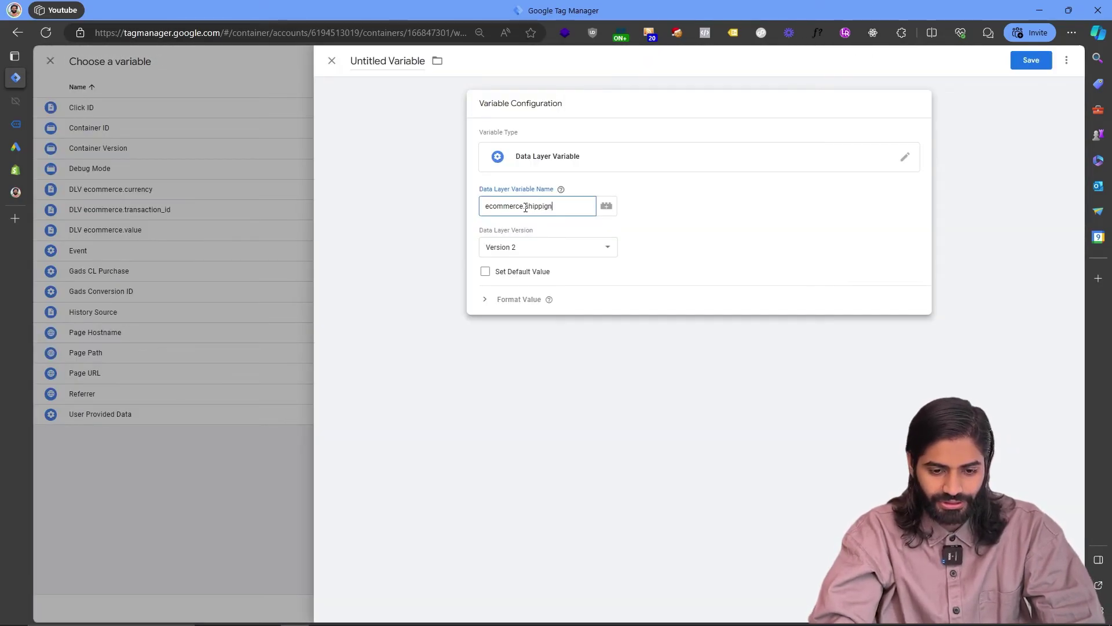
{"action": "left_click", "coordinate": [388, 60]}
{"action": "type", "text": "DLV ecommerce.shipping}}"}
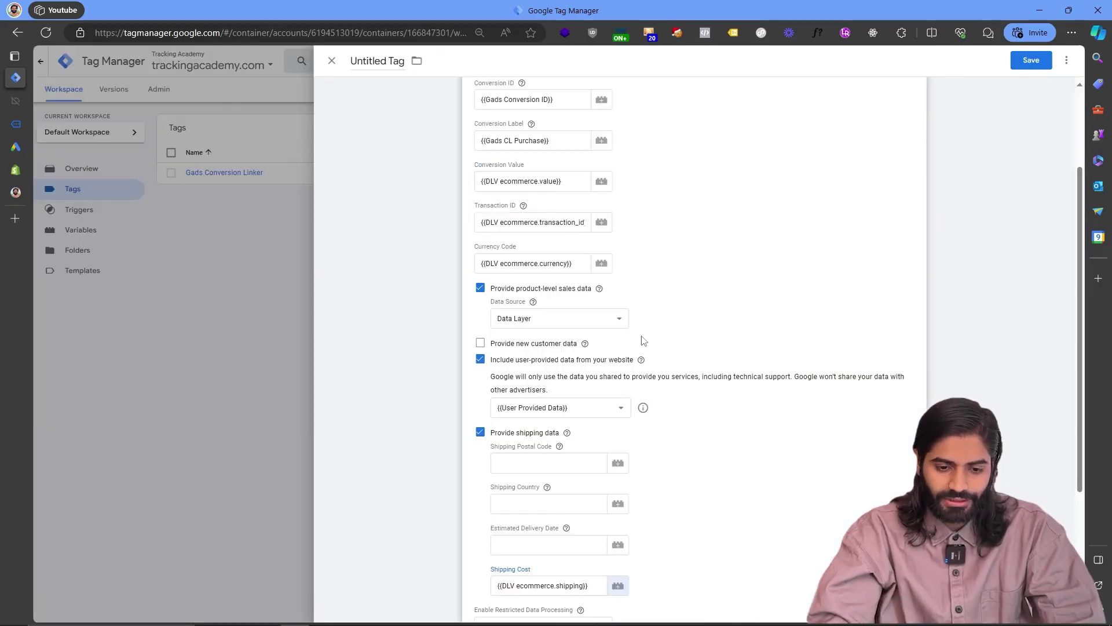
{"action": "scroll", "coordinate": [643, 340], "scroll_direction": "down", "scroll_amount": 3}
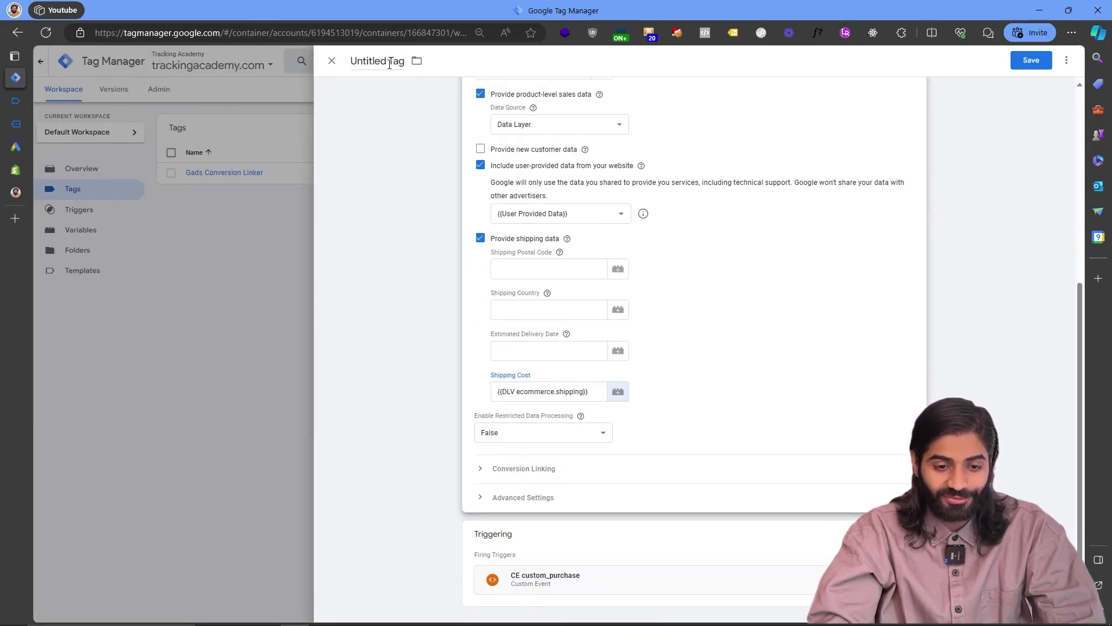
{"action": "left_click", "coordinate": [390, 60]}
{"action": "type", "text": "Gads CT Purchase"}
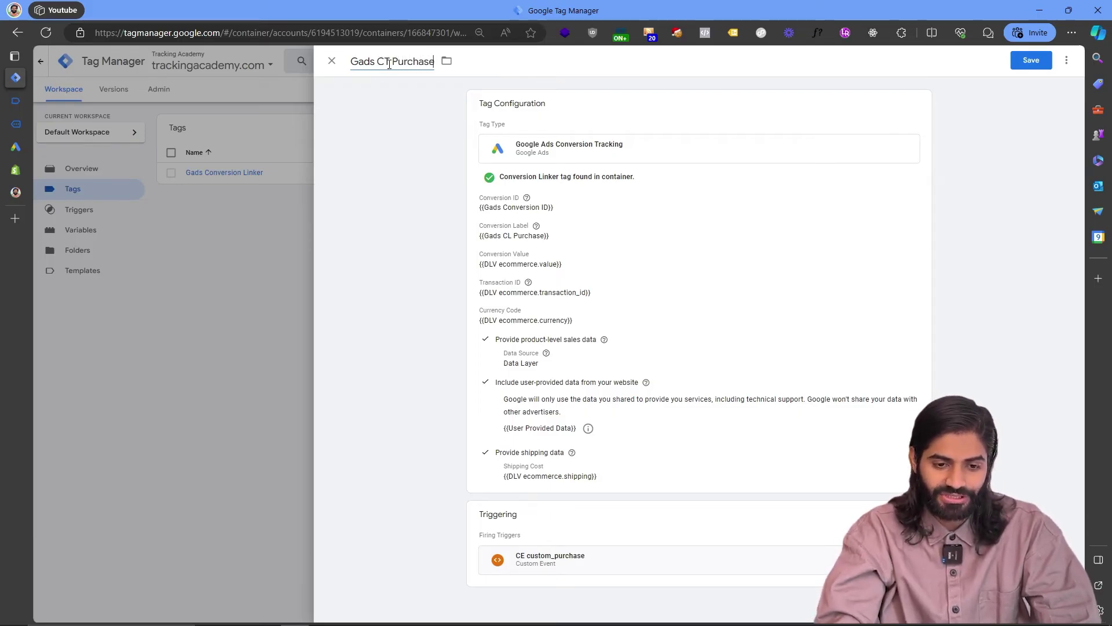
Save the Gads CT Purchase tag and launch Preview on the Shopify store.
{"action": "left_click", "coordinate": [1028, 62]}
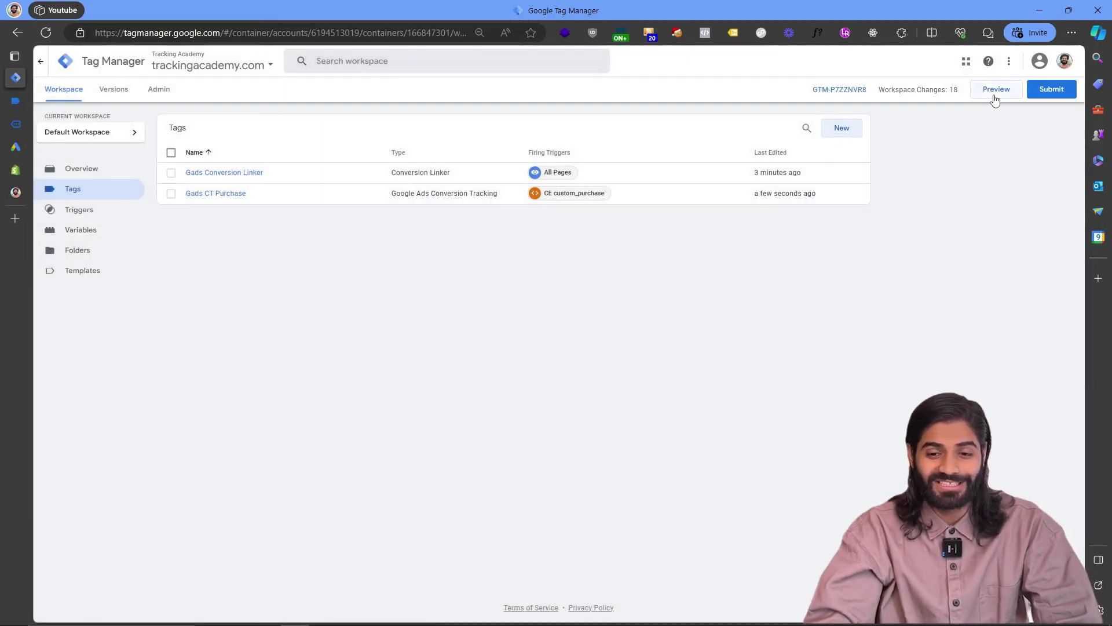
{"action": "left_click", "coordinate": [995, 93]}
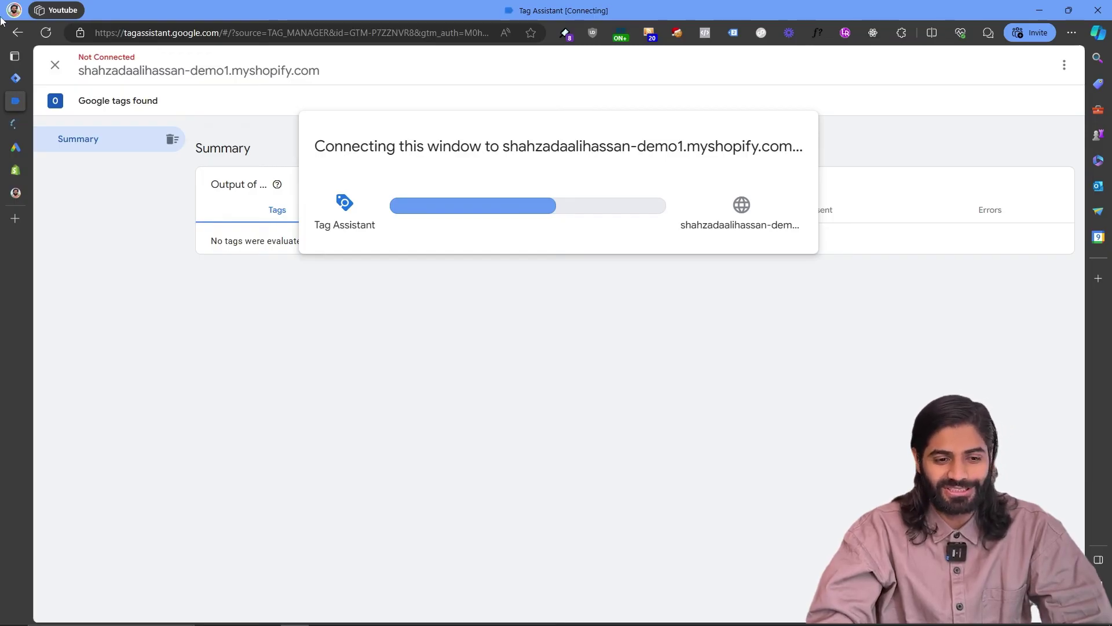
{"action": "left_click", "coordinate": [15, 123]}
{"action": "scroll", "coordinate": [688, 365], "scroll_direction": "down", "scroll_amount": 5}
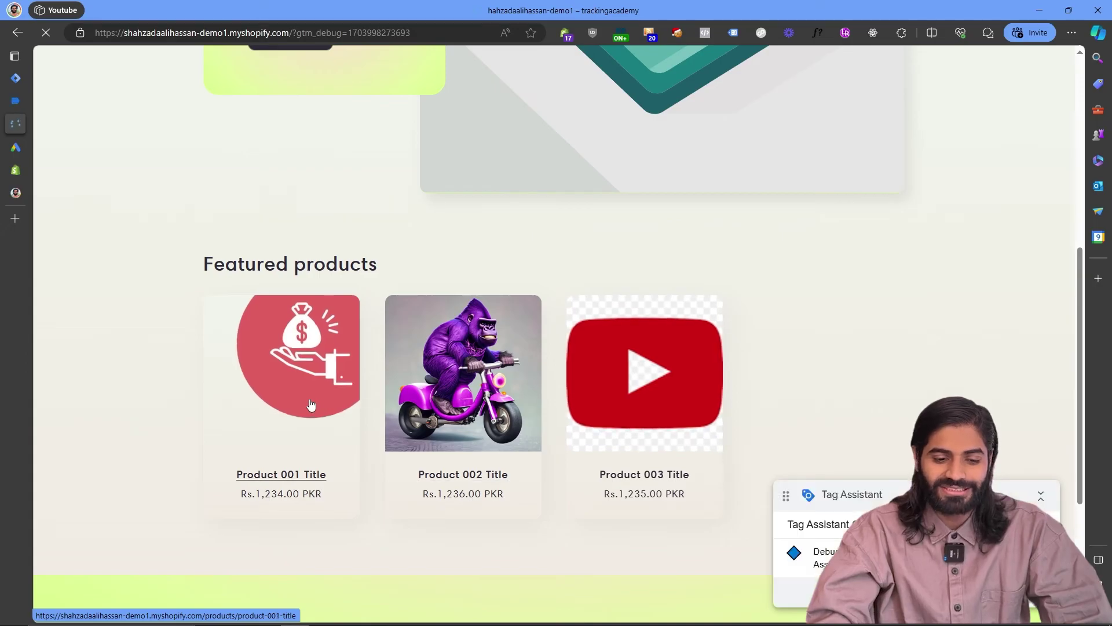
Open Product 001 Title, choose Buy it now, and enter the test contact e-mail at checkout.
{"action": "left_click", "coordinate": [311, 404]}
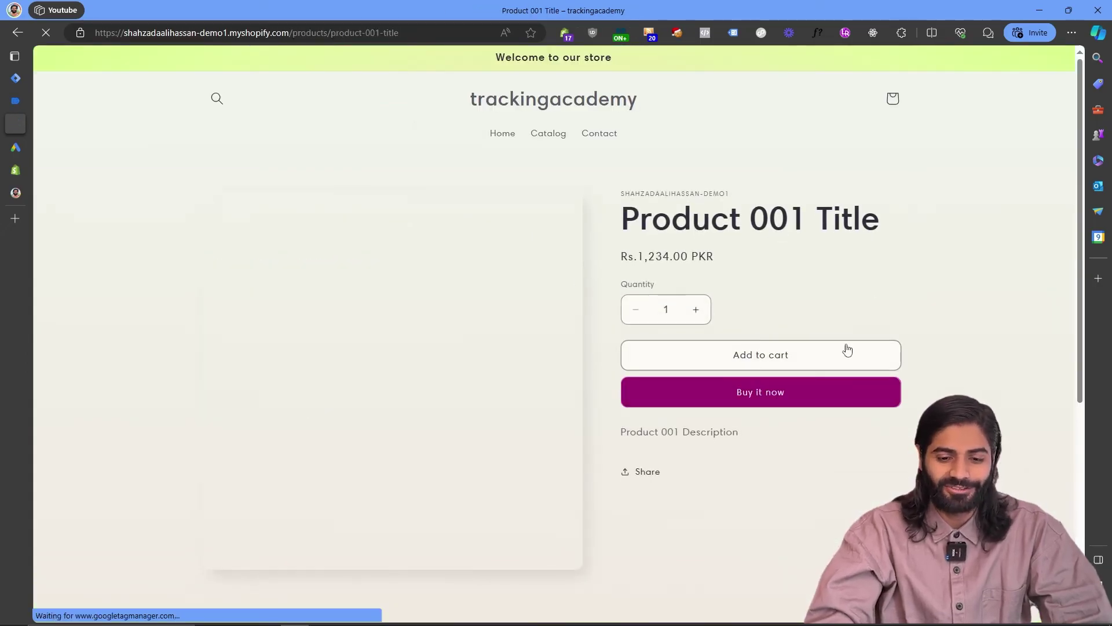
{"action": "left_click", "coordinate": [744, 394]}
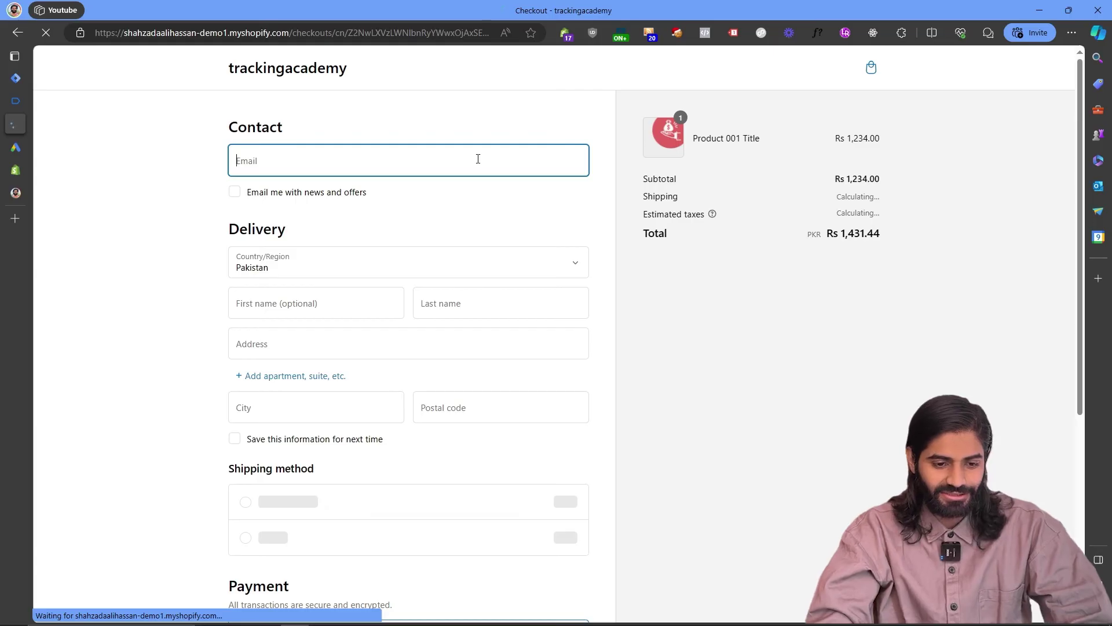
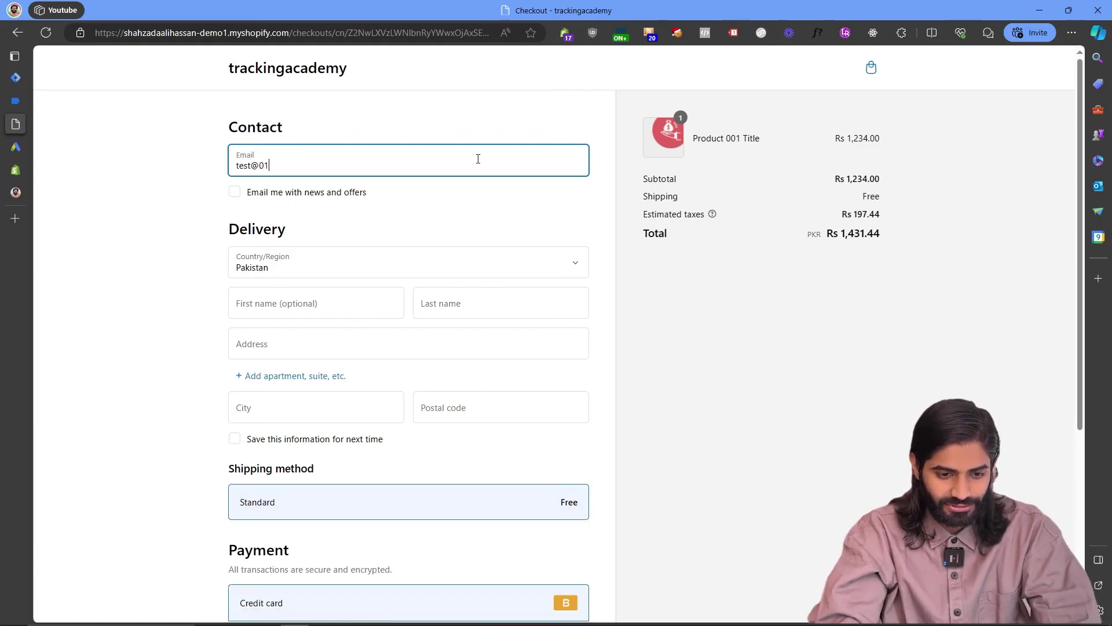
{"action": "key", "text": "Return"}
{"action": "key", "text": "Tab"}
Autofill the delivery details and saved test card with its security code, then pay for the order.
{"action": "left_click", "coordinate": [333, 308]}
{"action": "key", "text": "Down"}
{"action": "key", "text": "Return"}
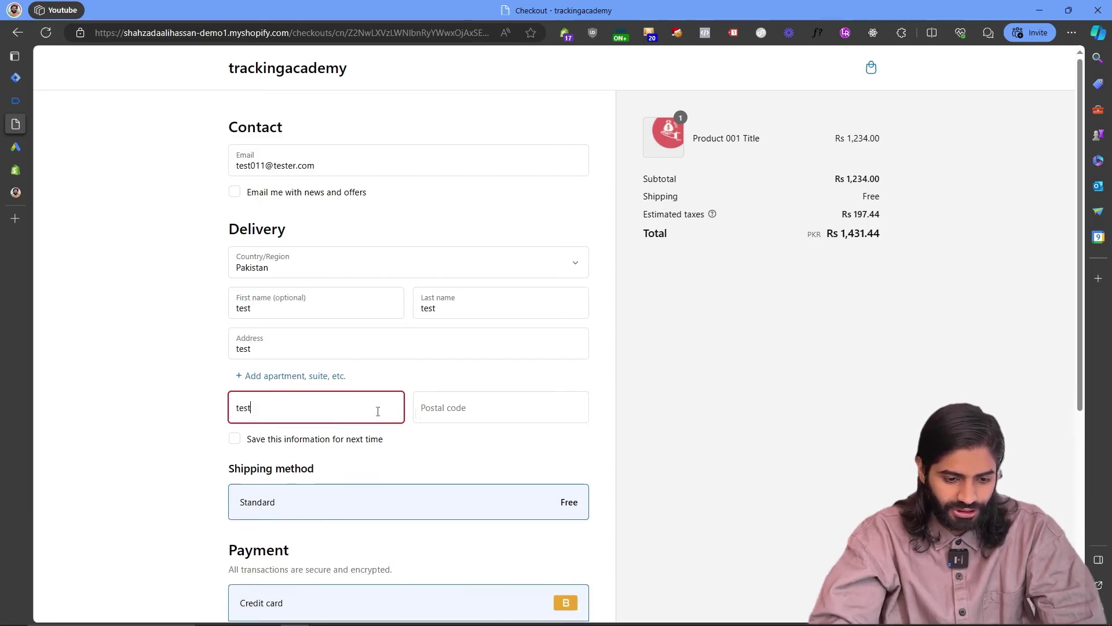
{"action": "left_click", "coordinate": [313, 468]}
{"action": "left_click", "coordinate": [324, 370]}
{"action": "left_click", "coordinate": [422, 507]}
{"action": "type", "text": "123"}
{"action": "key", "text": "Tab"}
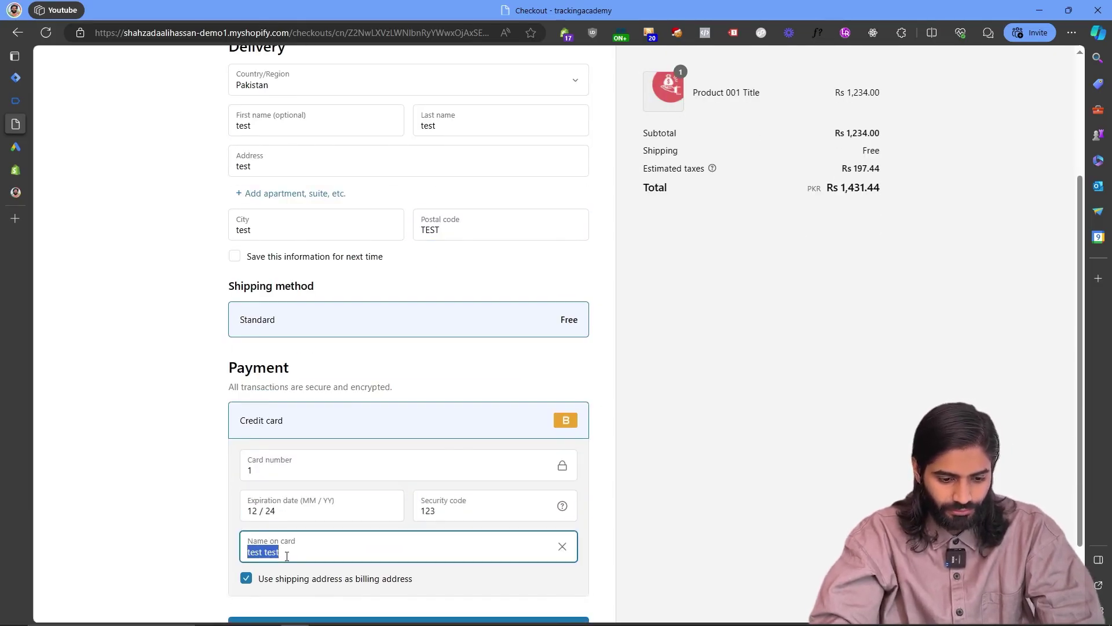
{"action": "left_click", "coordinate": [287, 556]}
{"action": "scroll", "coordinate": [286, 556], "scroll_direction": "down", "scroll_amount": 2}
{"action": "left_click", "coordinate": [287, 541]}
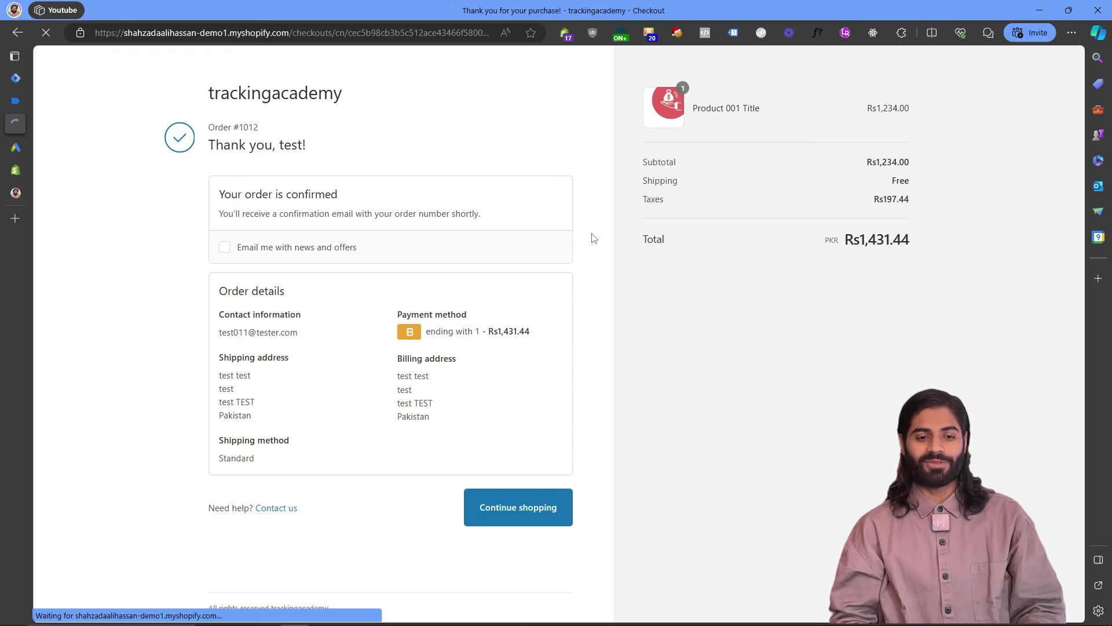
In Tag Assistant, confirm the Gads CT Purchase tag fired on the custom_purchase event.
{"action": "left_click", "coordinate": [15, 101]}
{"action": "left_click", "coordinate": [149, 241]}
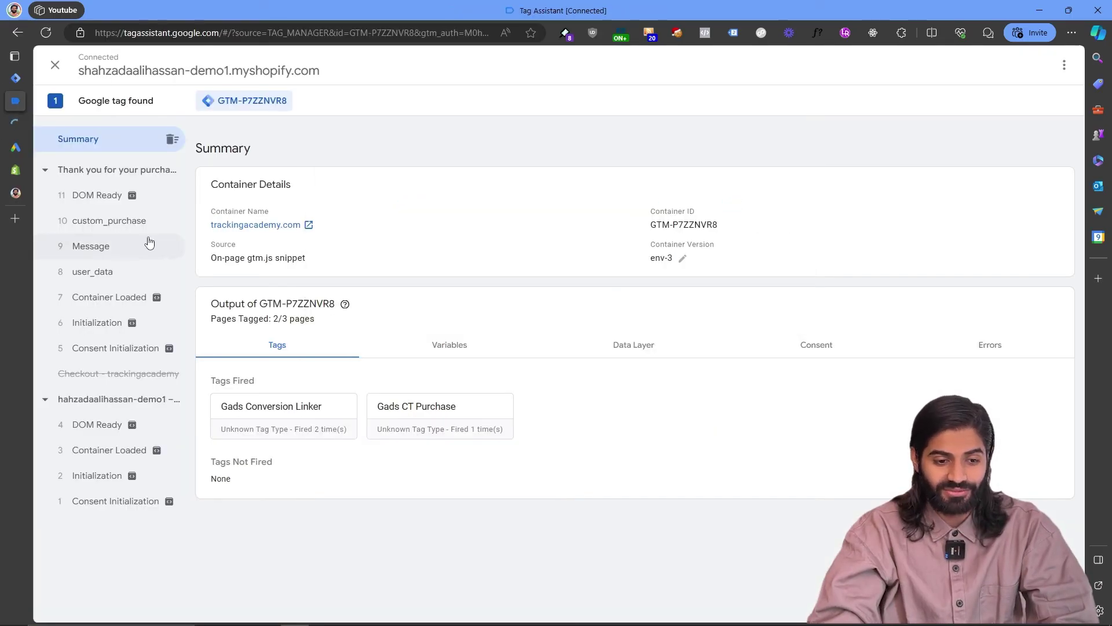
{"action": "left_click", "coordinate": [144, 232]}
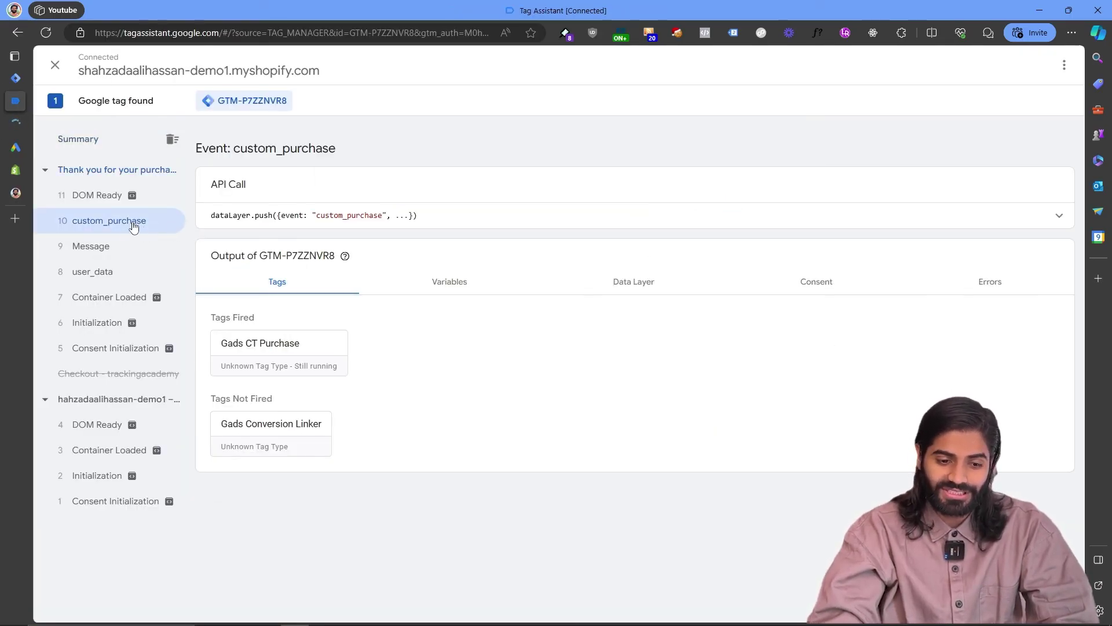
{"action": "left_click", "coordinate": [288, 344]}
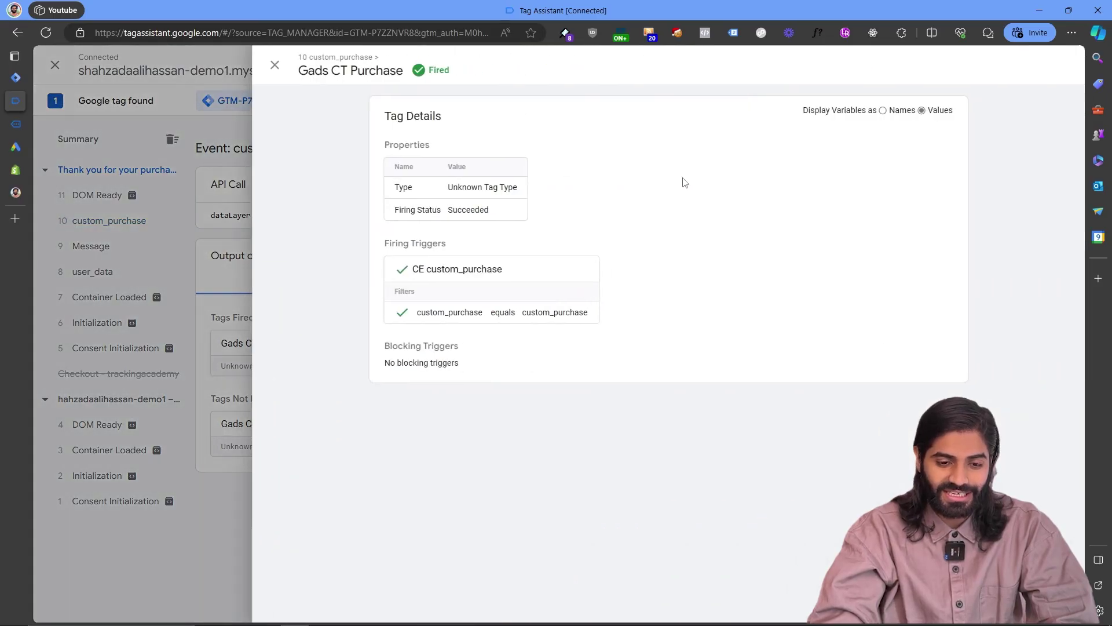
{"action": "left_click", "coordinate": [147, 276]}
{"action": "mouse_move", "coordinate": [15, 124]}
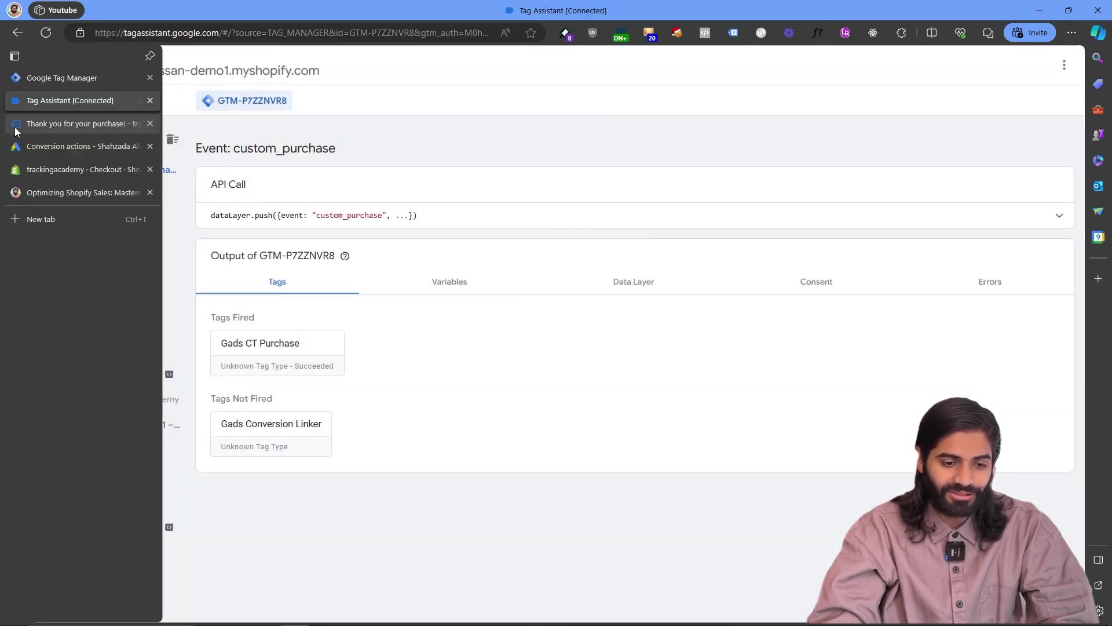
{"action": "left_click", "coordinate": [70, 124]}
In Tag Assistant Legacy, view the Google Ads Conversion Tracking Request 1 URL as a table and select the hashed em value.
{"action": "left_click", "coordinate": [732, 33]}
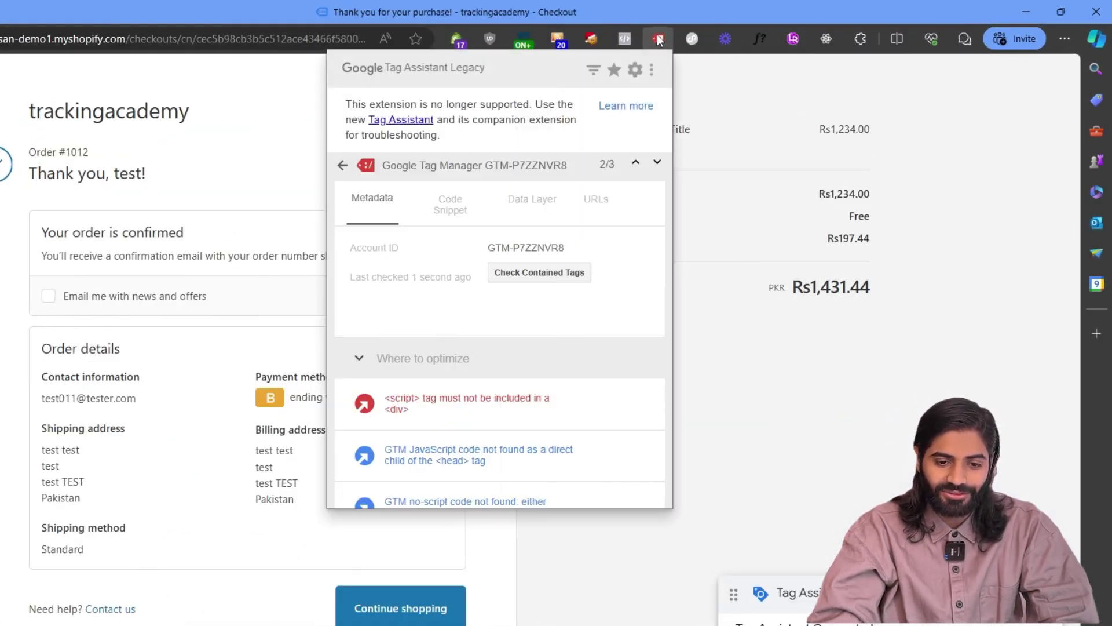
{"action": "left_click", "coordinate": [345, 172]}
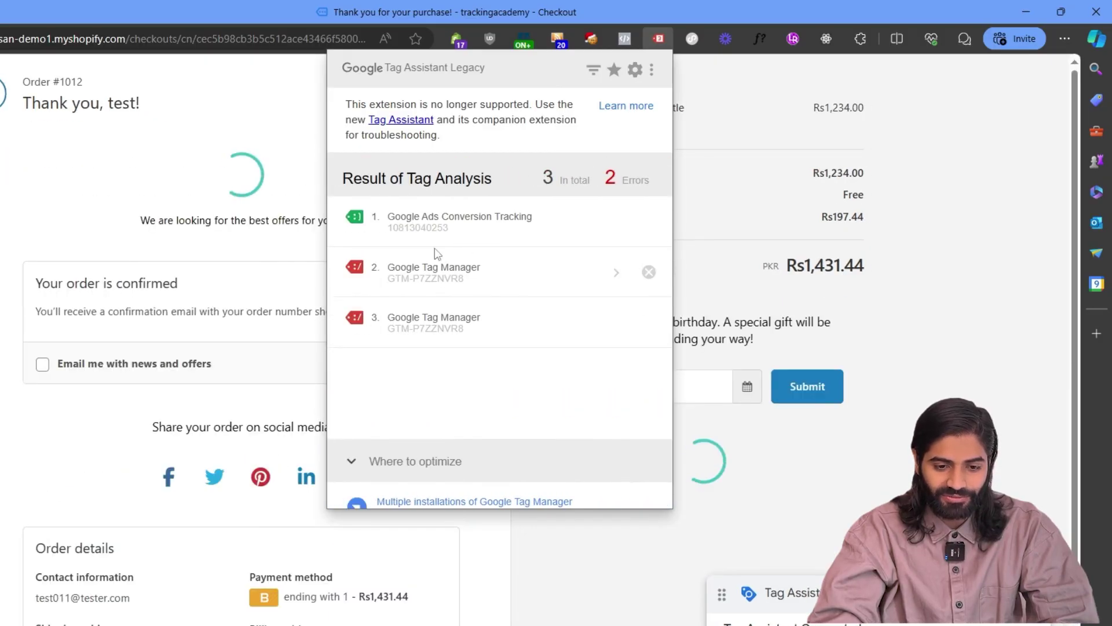
{"action": "left_click", "coordinate": [432, 222]}
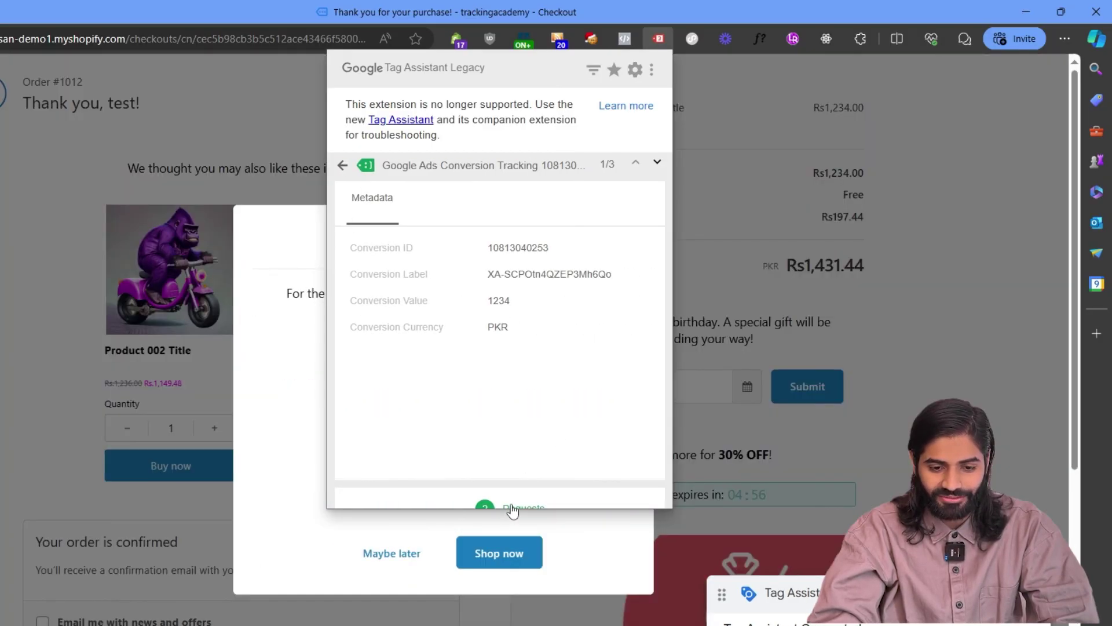
{"action": "left_click", "coordinate": [510, 507]}
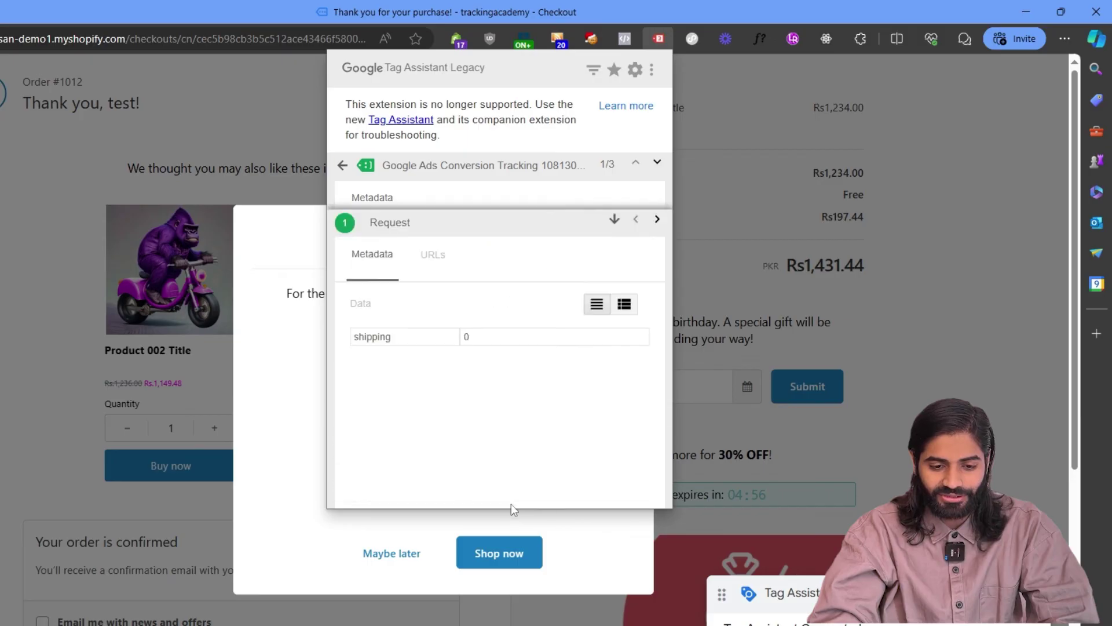
{"action": "left_click", "coordinate": [432, 203]}
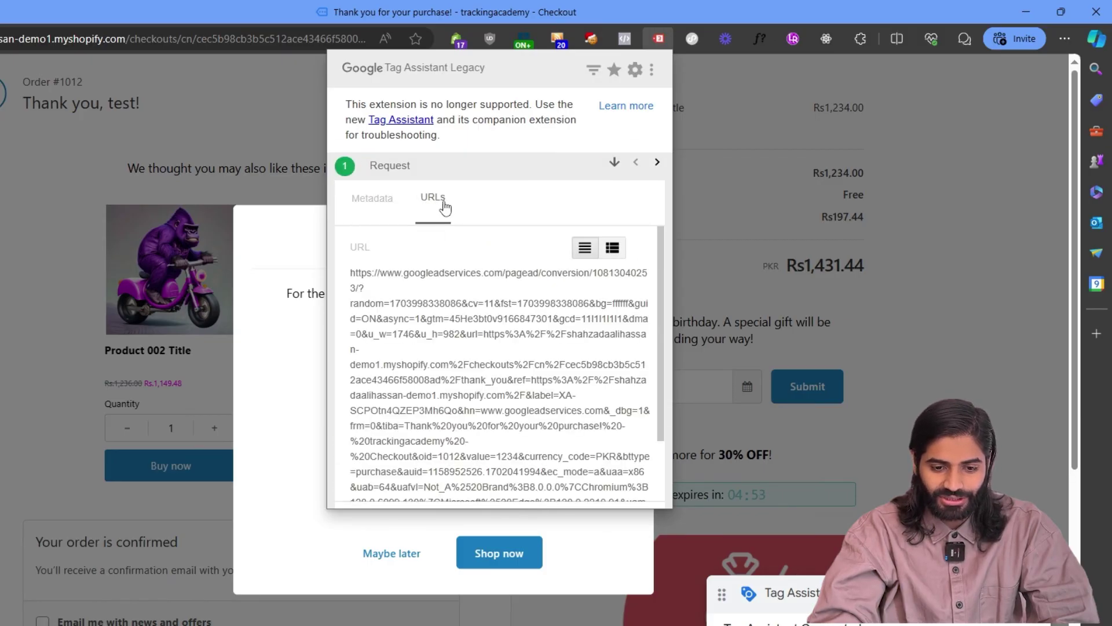
{"action": "left_click", "coordinate": [621, 256]}
{"action": "scroll", "coordinate": [544, 350], "scroll_direction": "down", "scroll_amount": 10}
{"action": "left_click_drag", "start_coordinate": [442, 422], "coordinate": [574, 432]}
{"action": "scroll", "coordinate": [575, 429], "scroll_direction": "down", "scroll_amount": 3}
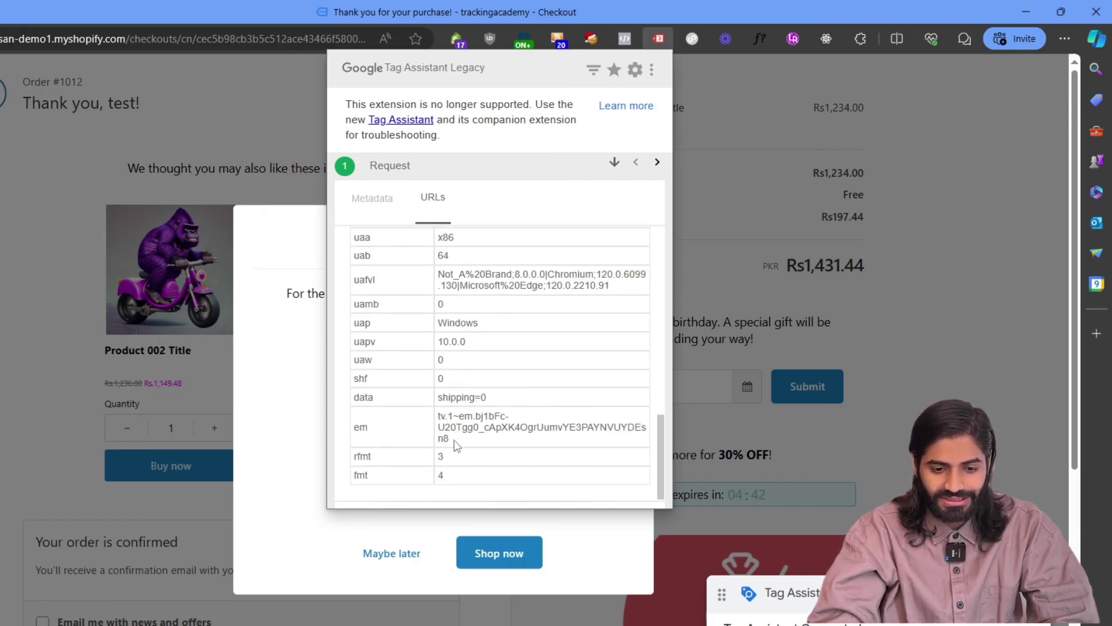
{"action": "left_click_drag", "start_coordinate": [455, 444], "coordinate": [436, 416]}
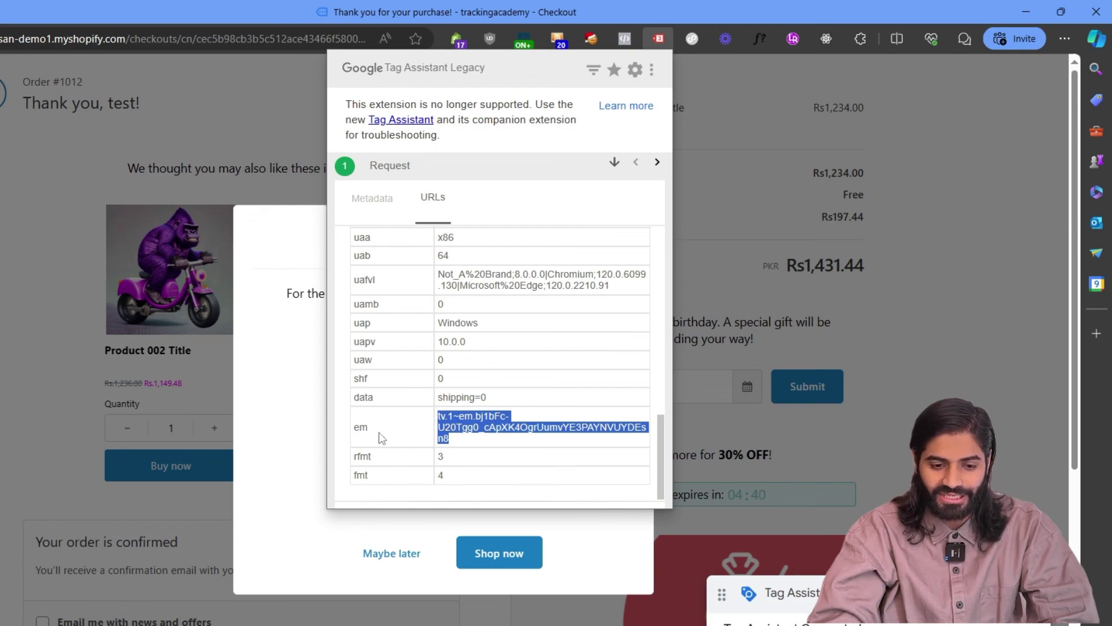